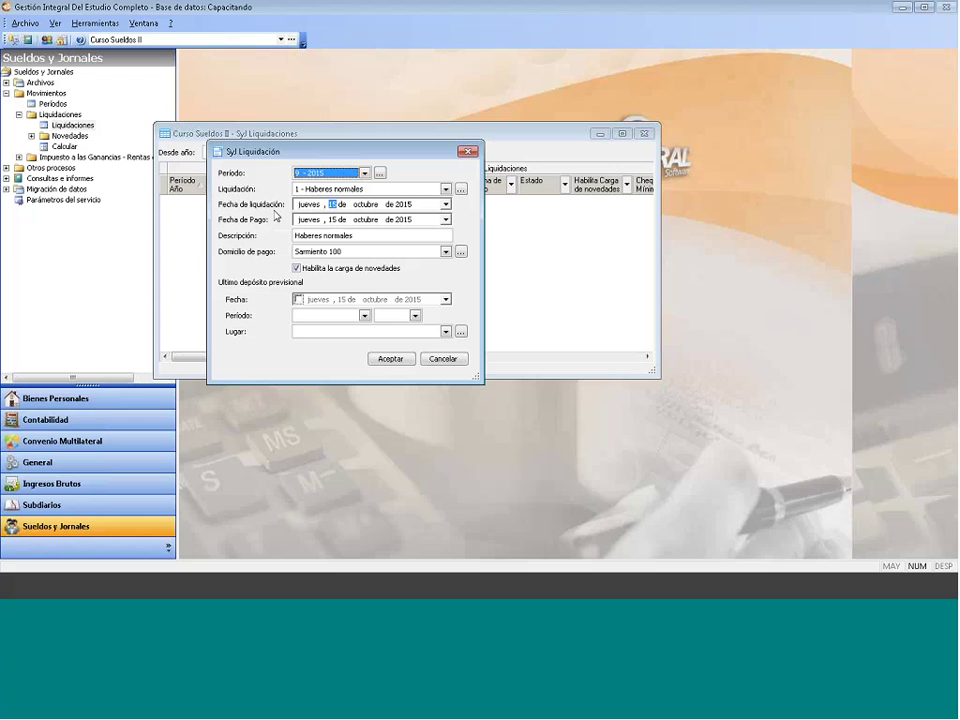
Step: Enter 30/09/2015 as both the liquidation date and the payment date
type("30")
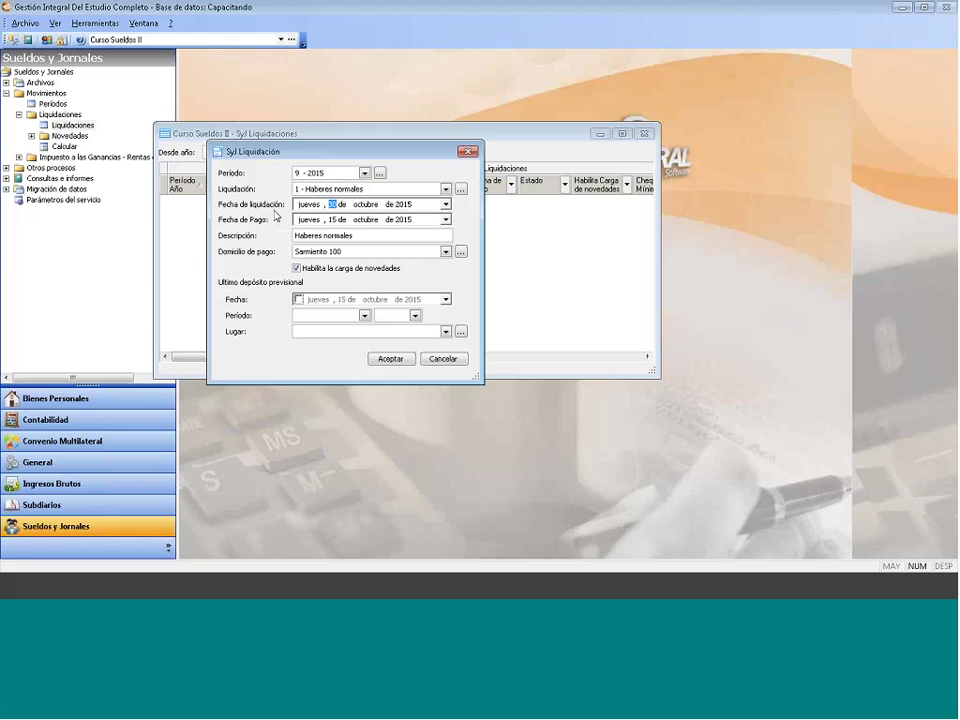
left_click(374, 205)
type("9")
left_click(333, 220)
type("1")
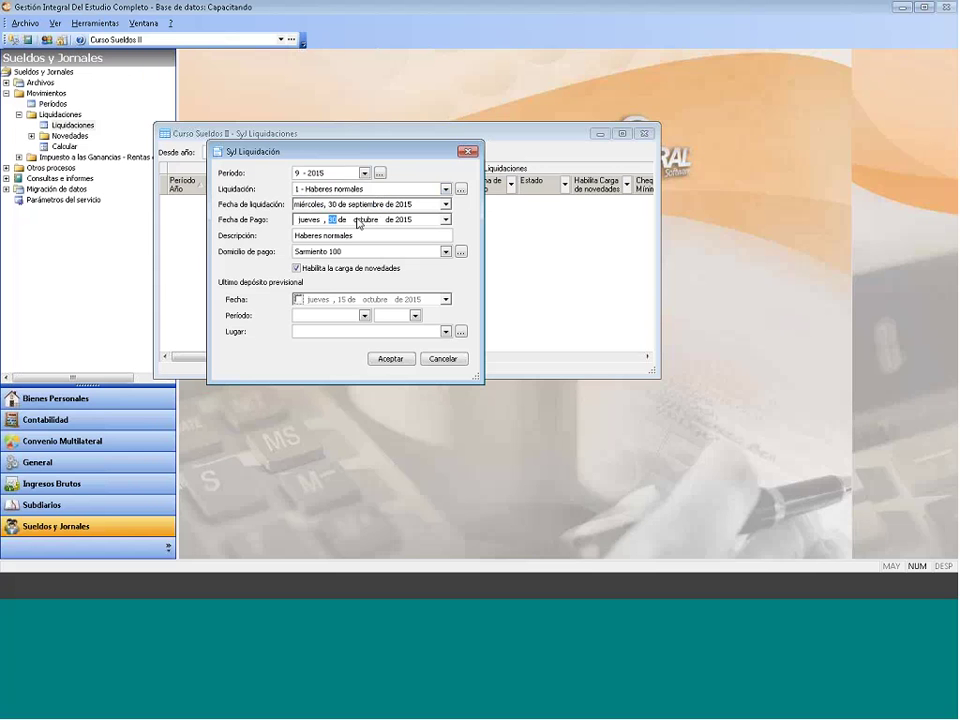
type("30")
type("9")
key("Tab")
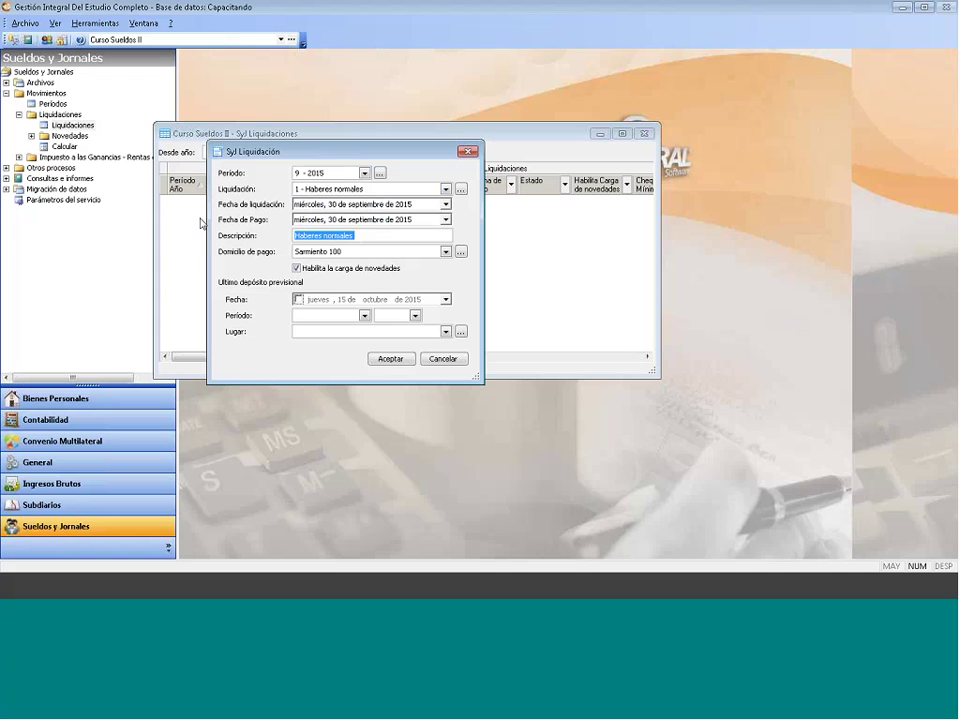
left_click(339, 253)
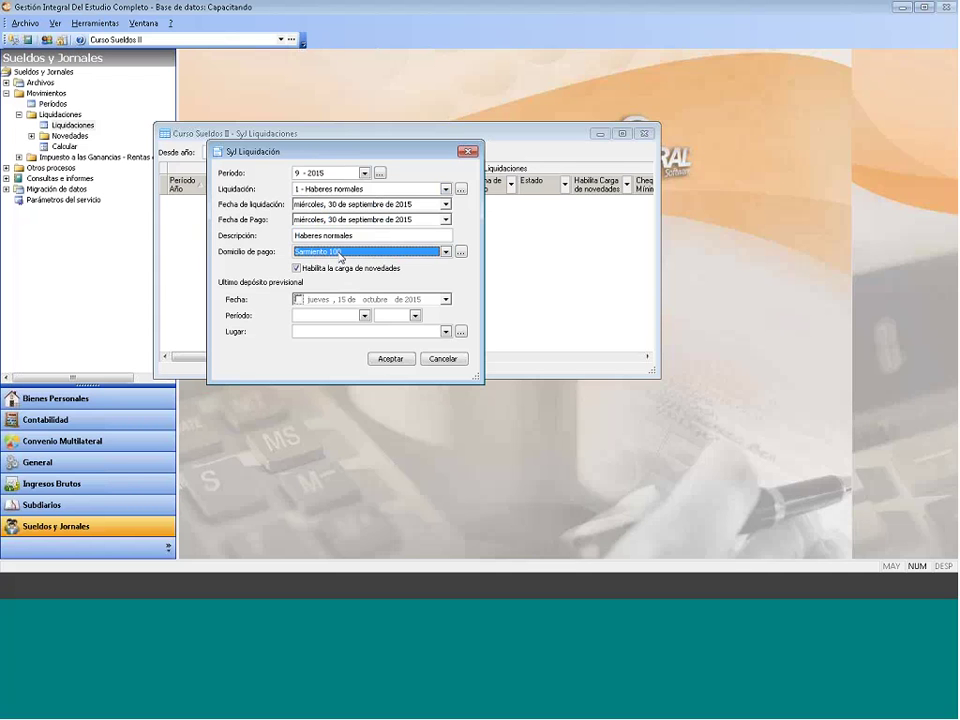
left_click(339, 253)
left_click(339, 263)
left_click(442, 252)
left_click(442, 252)
left_click(300, 300)
Step: Enable the last pension deposit date and set it to 05/09/2015
left_click(300, 300)
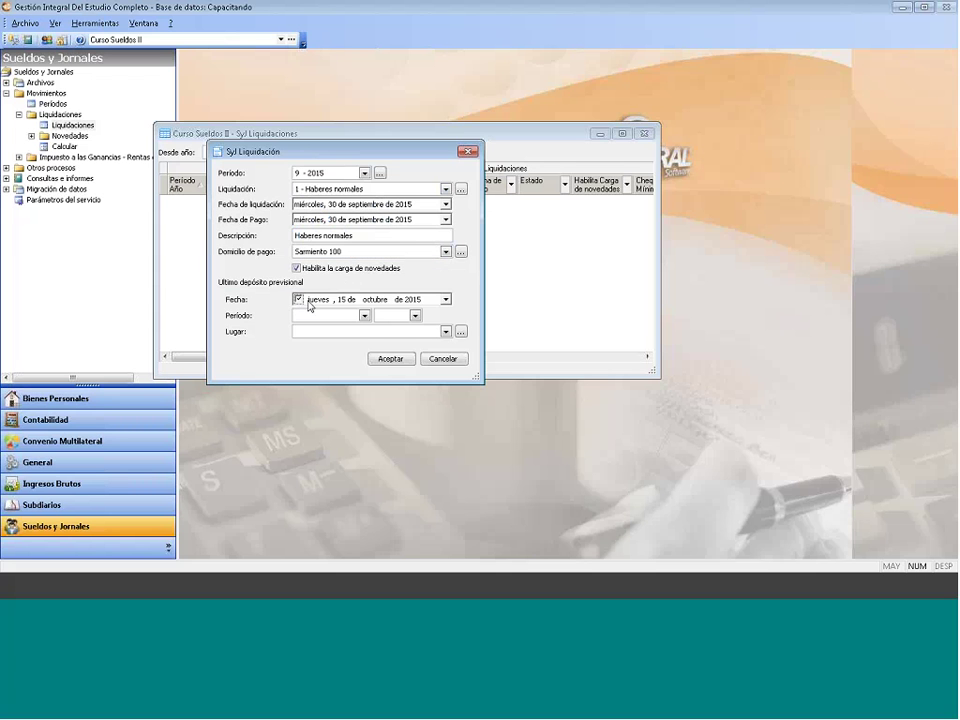
left_click(364, 315)
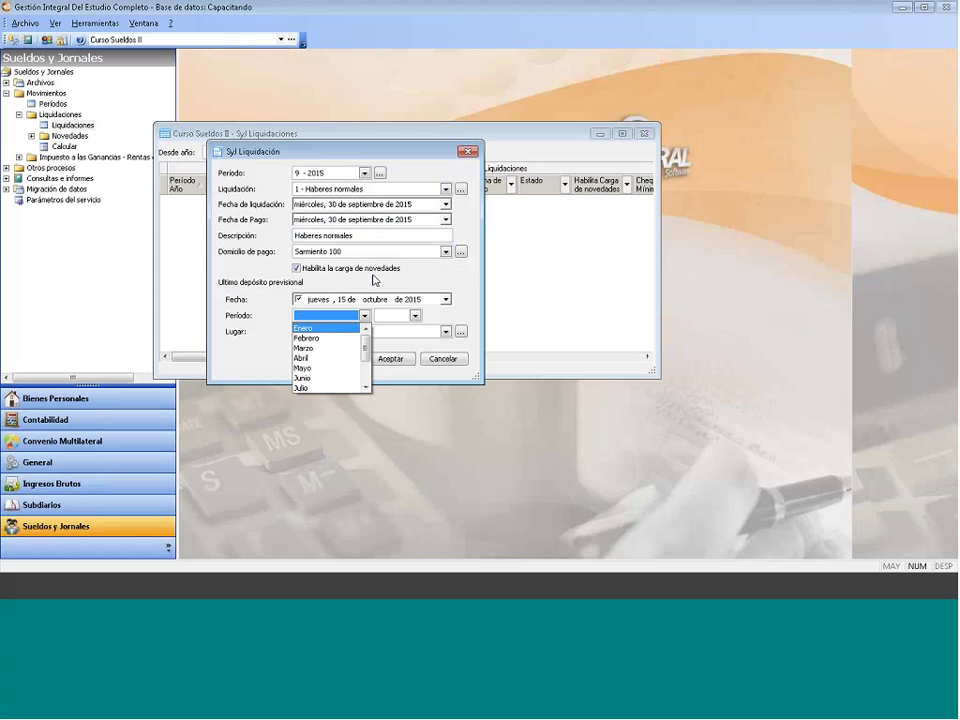
left_click(370, 280)
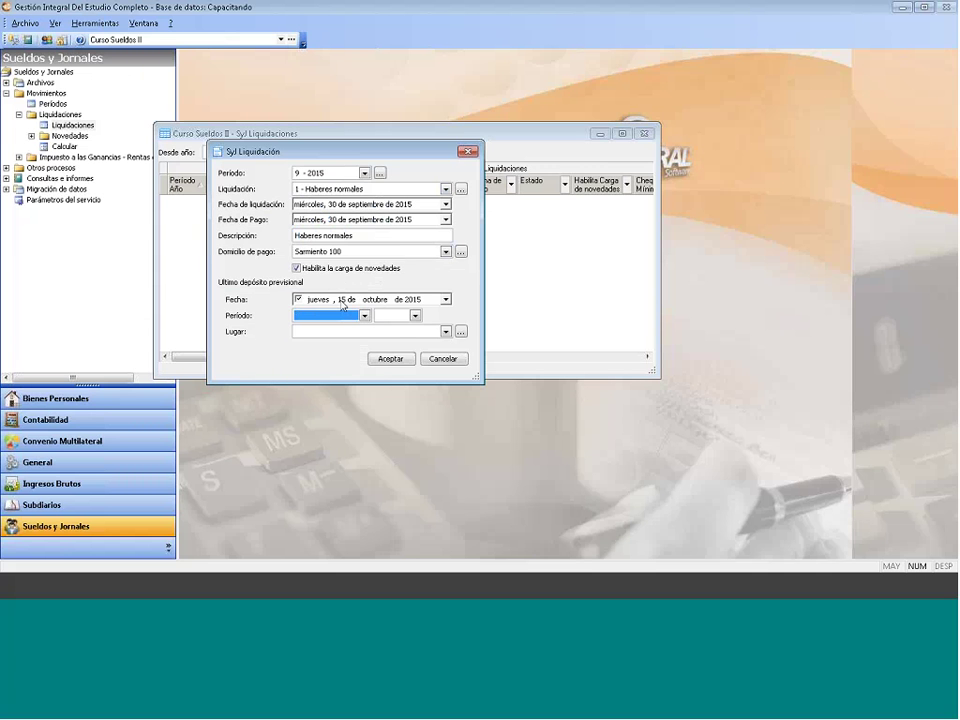
left_click(341, 299)
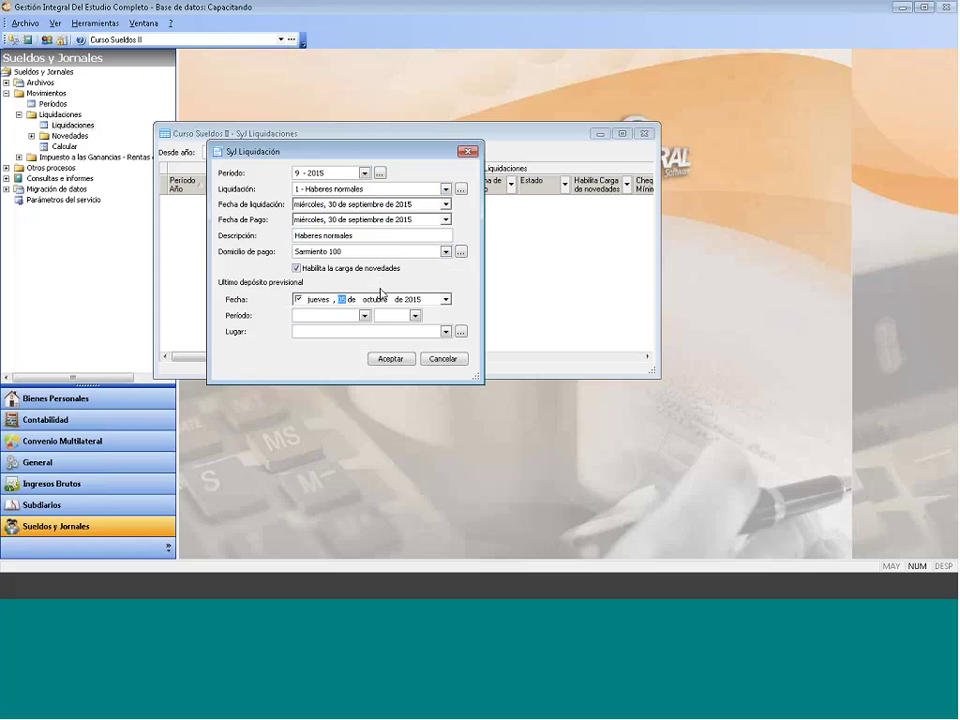
type("05")
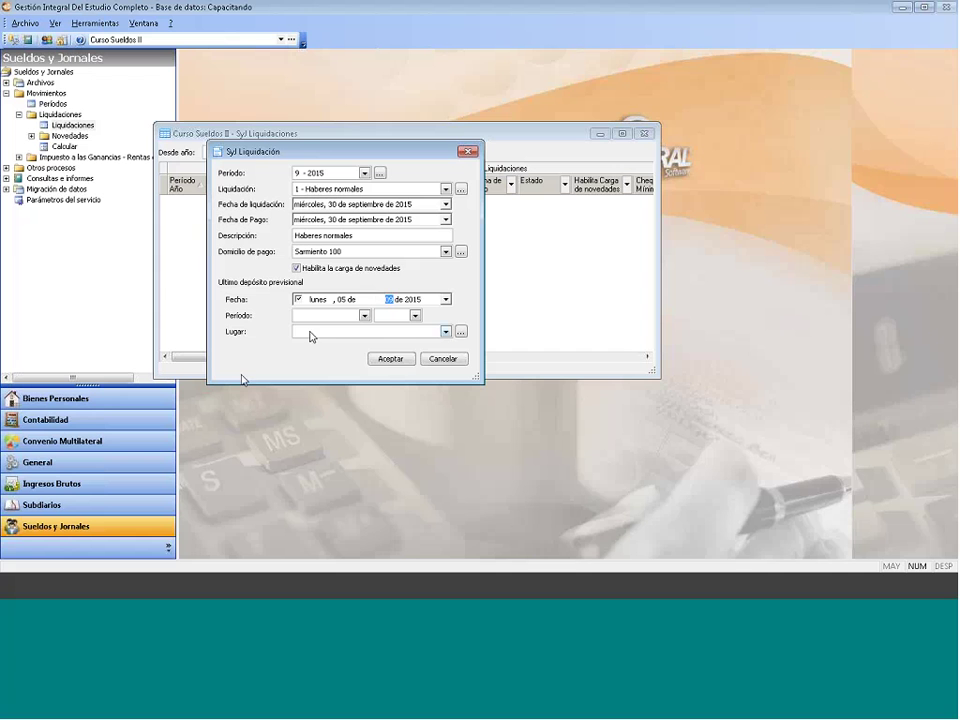
type("9")
Step: Set the deposit period to Agosto 2015
left_click(330, 315)
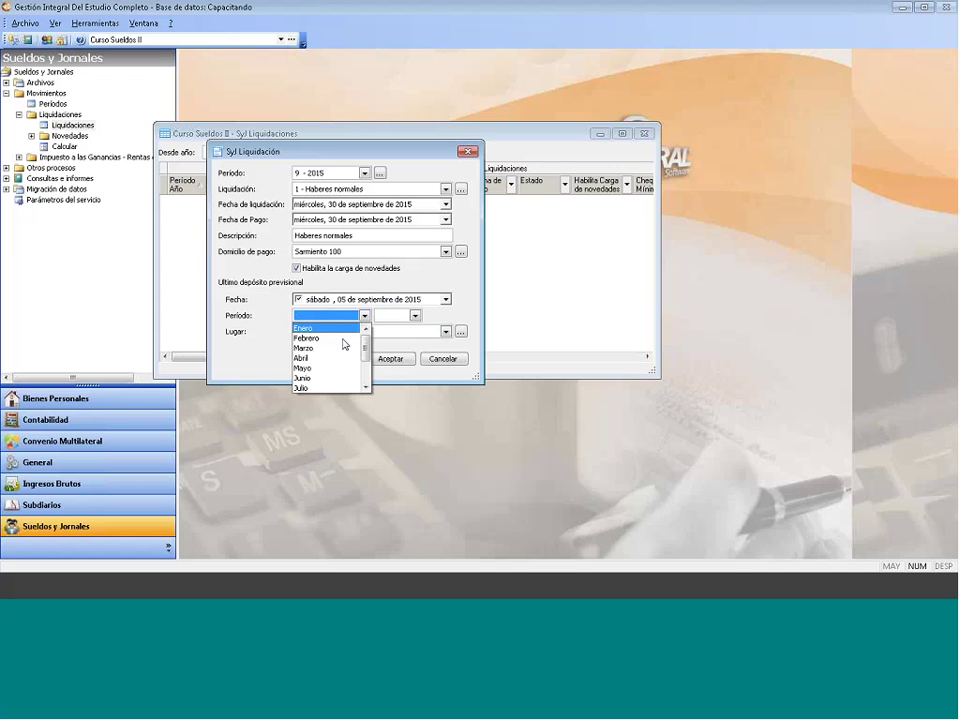
double_click(366, 389)
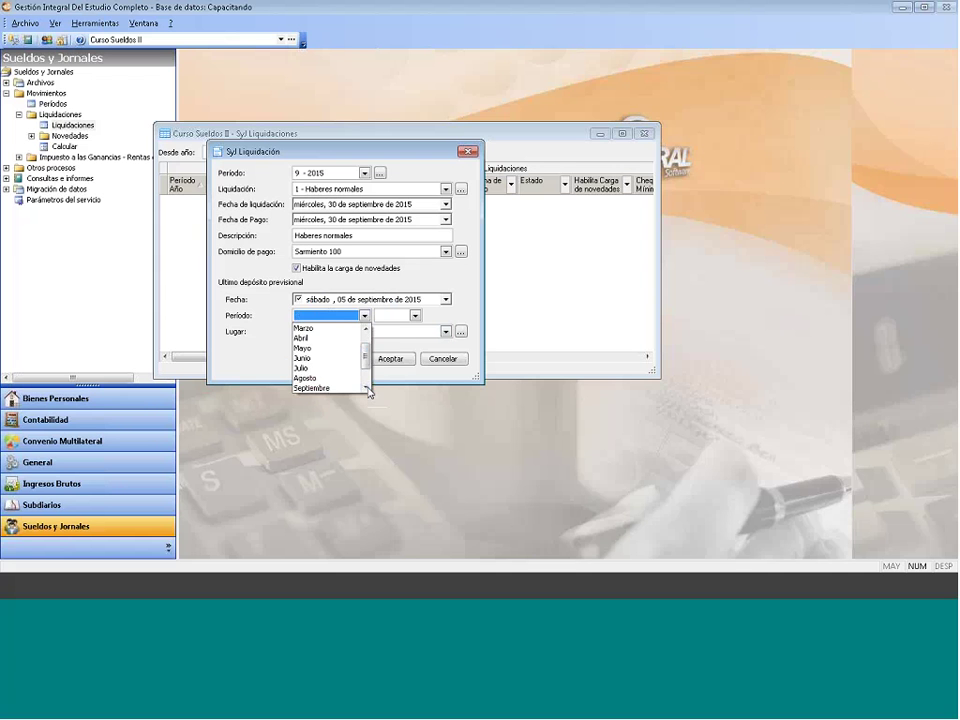
left_click(366, 389)
left_click(320, 368)
left_click(415, 315)
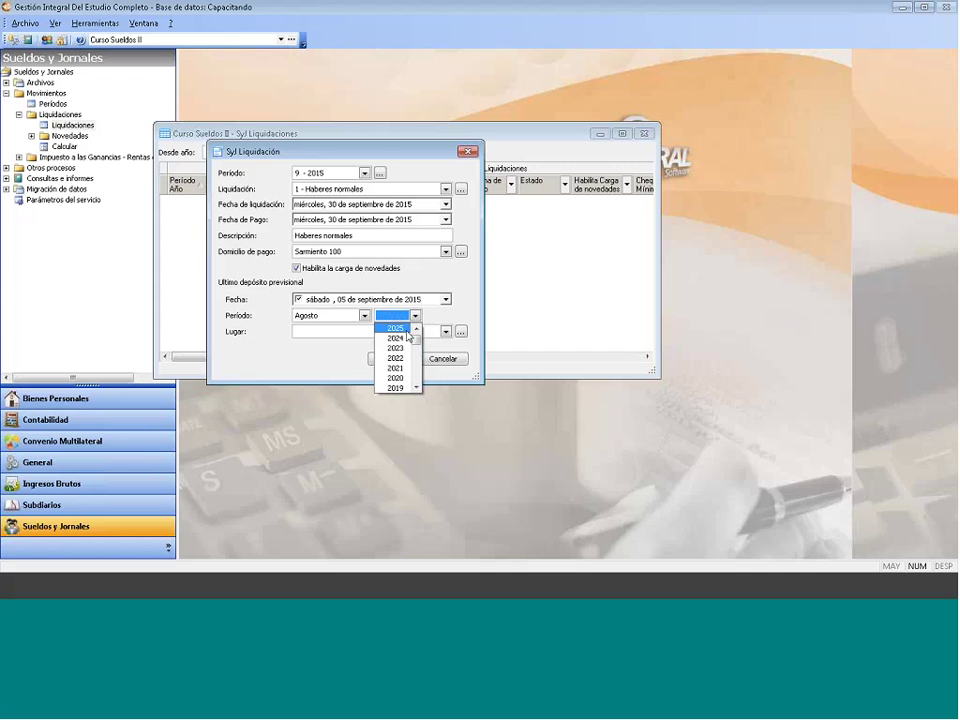
scroll(400, 362, "down", 3)
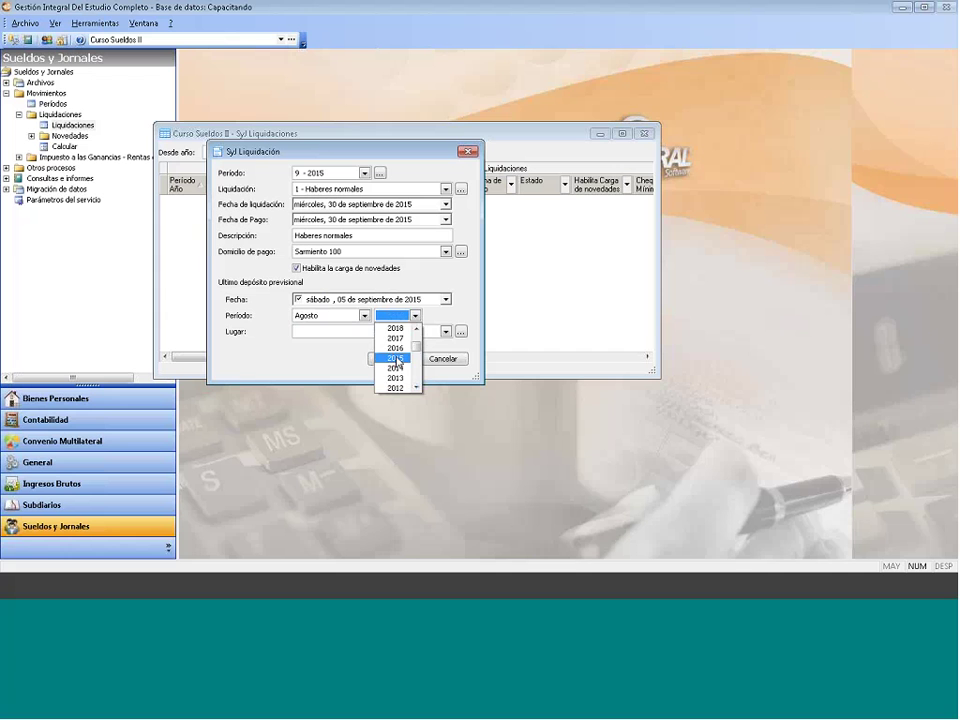
left_click(396, 358)
Step: Choose Banco Nacion as the deposit place and save the September 2015 liquidación
left_click(376, 334)
left_click(377, 333)
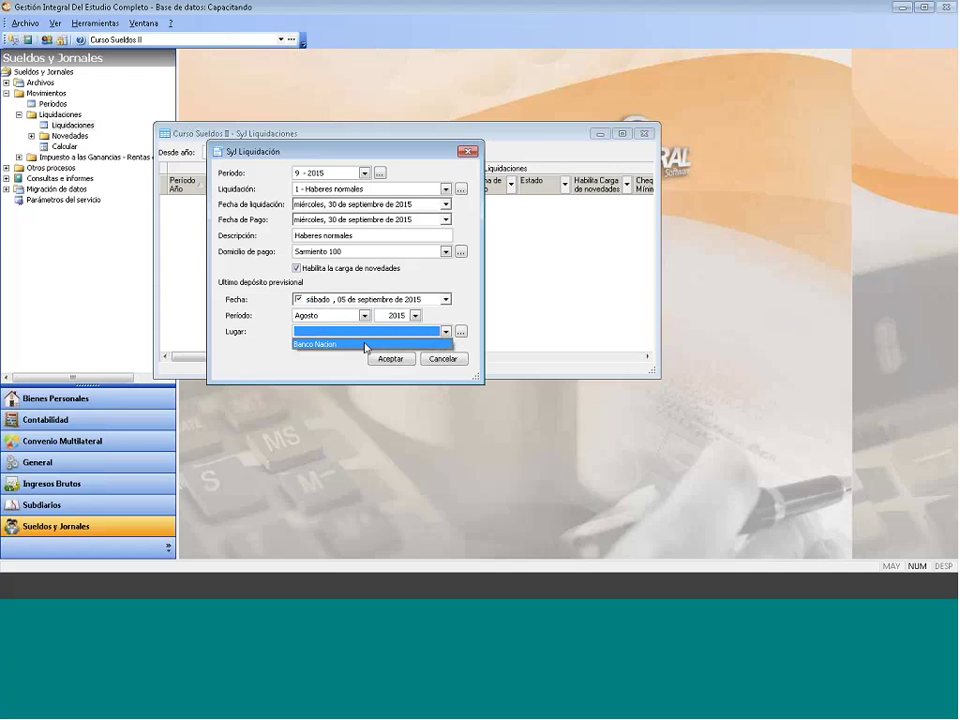
left_click(369, 344)
left_click(402, 360)
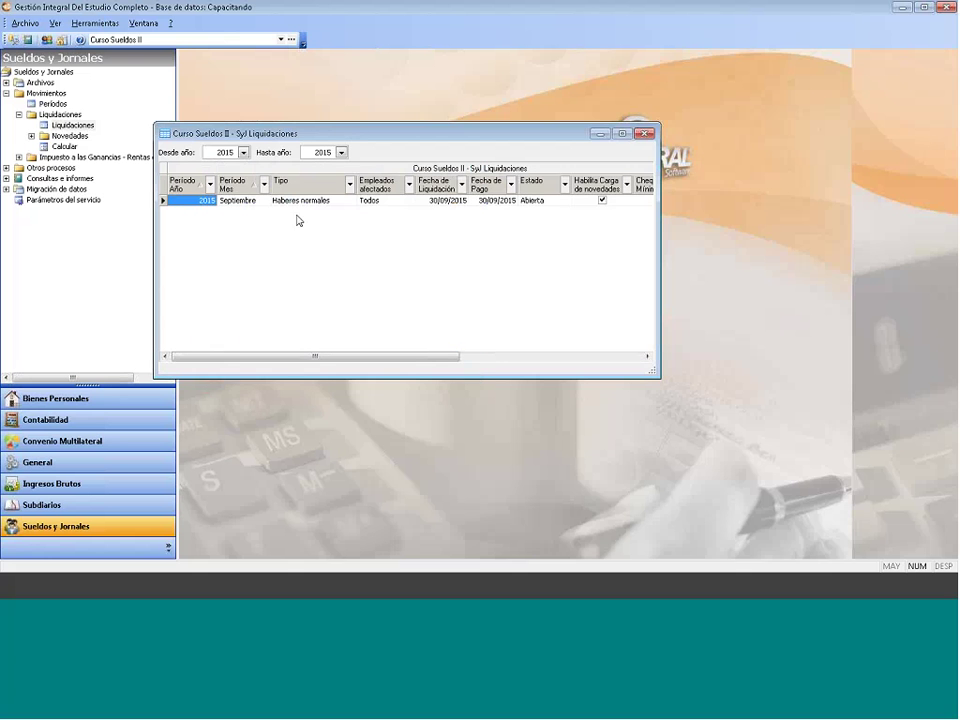
right_click(316, 215)
Step: Review the Haberes normales liquidación via Modificar, accept it unchanged, and close the Liquidaciones list
left_click(312, 239)
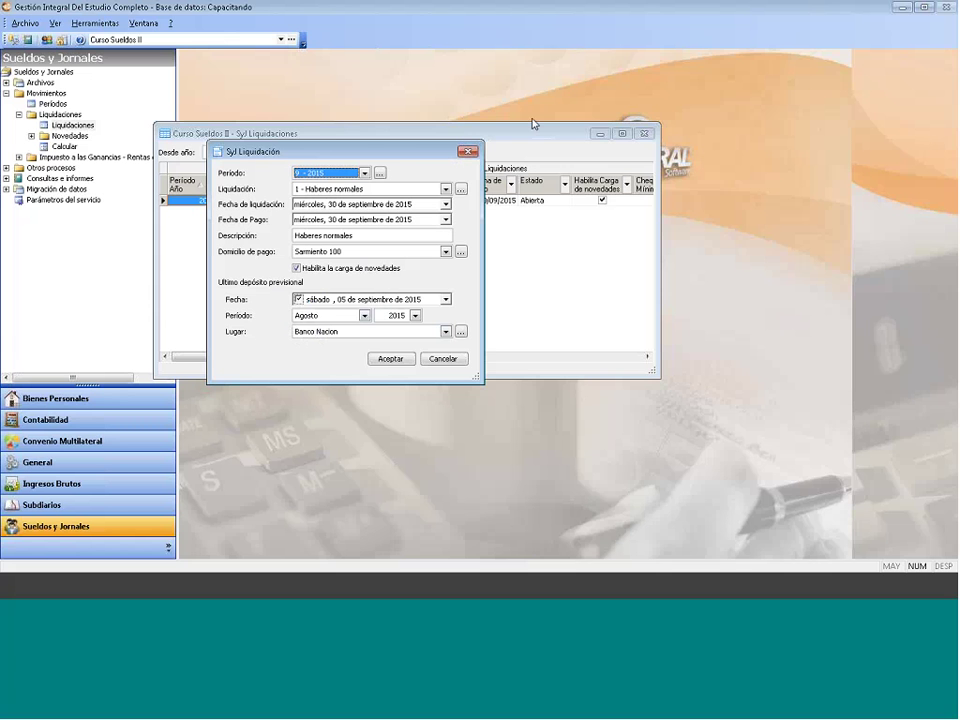
key("Escape")
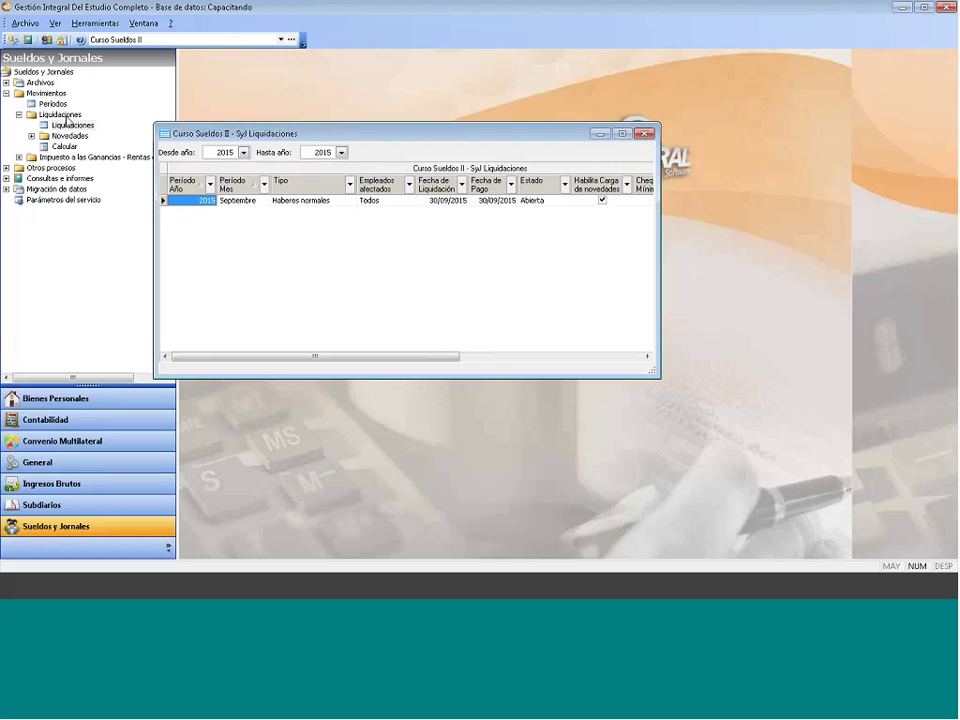
left_click(321, 202)
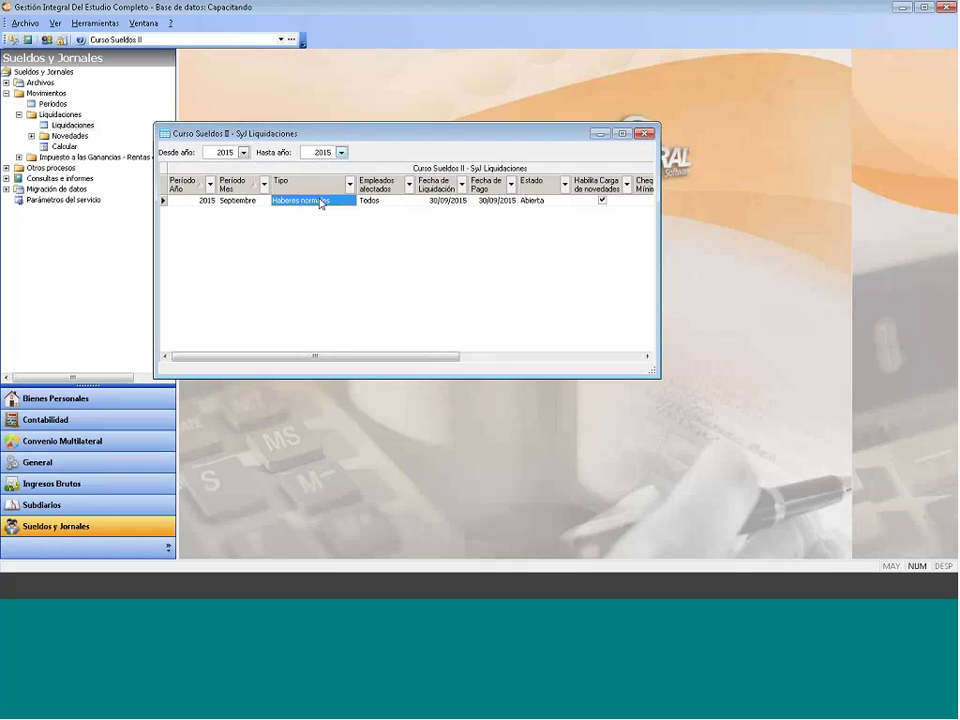
right_click(321, 203)
left_click(328, 221)
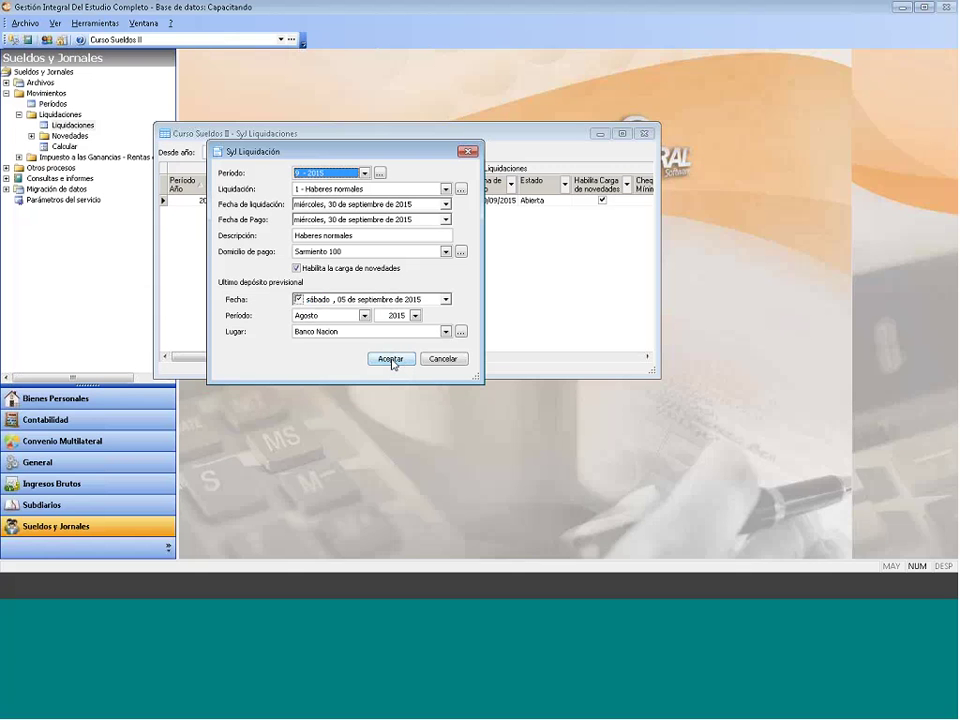
left_click(391, 362)
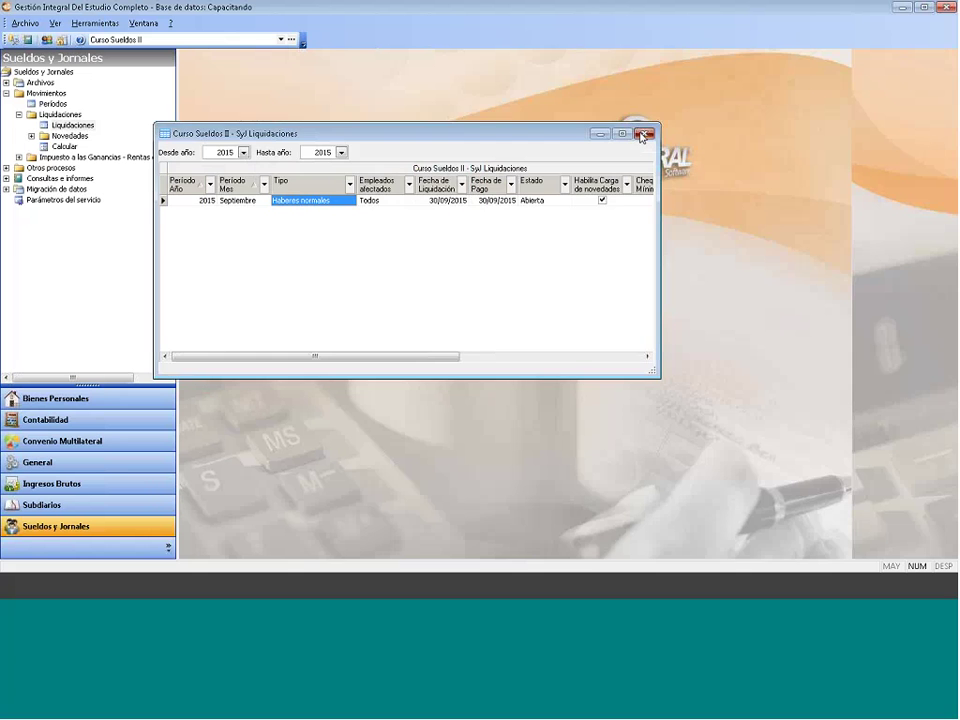
left_click(642, 135)
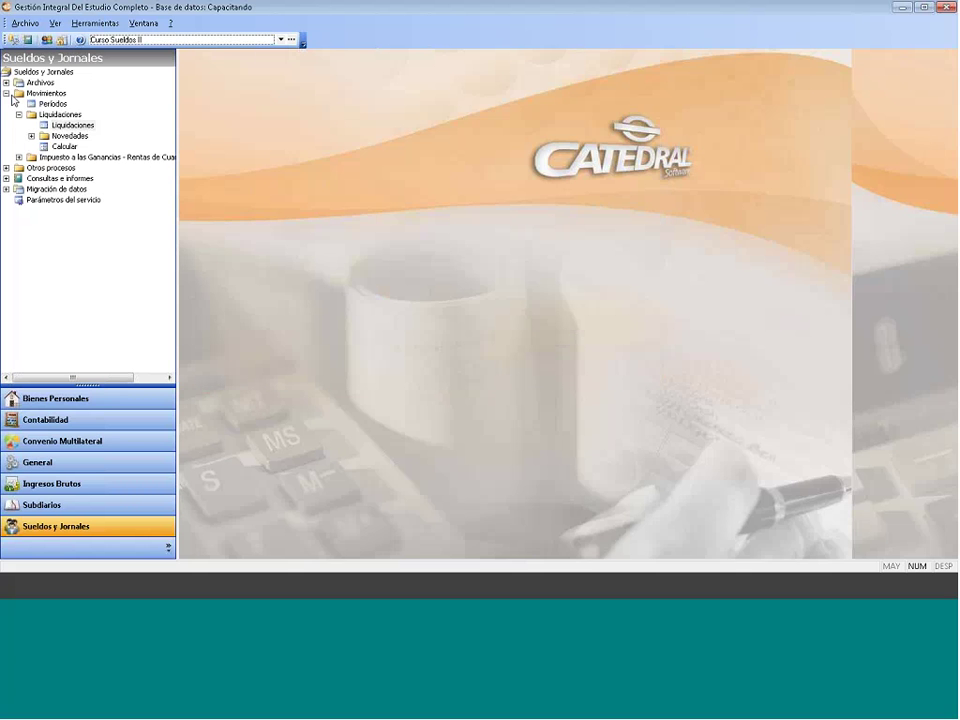
Step: Open manual loading of anticipated novedades from the Novedades section
left_click(52, 103)
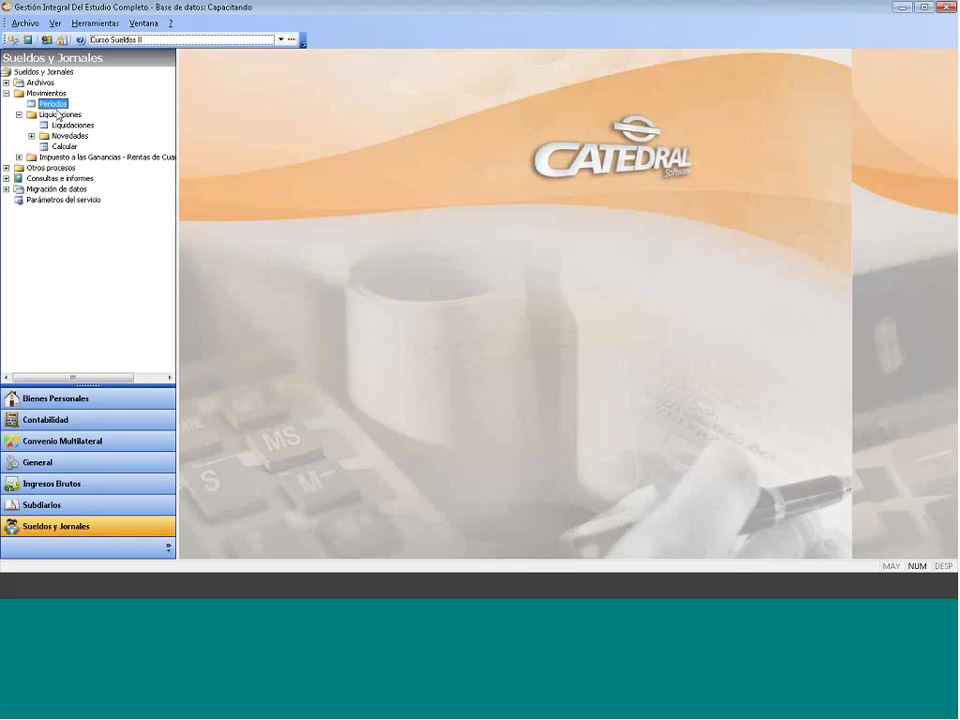
left_click(76, 125)
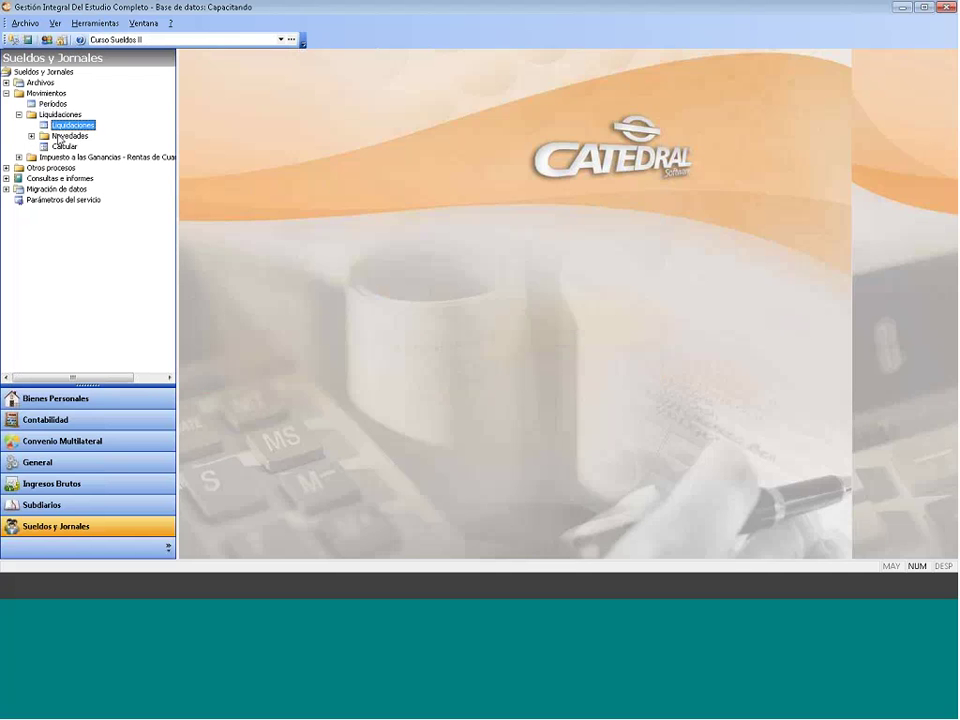
left_click(62, 136)
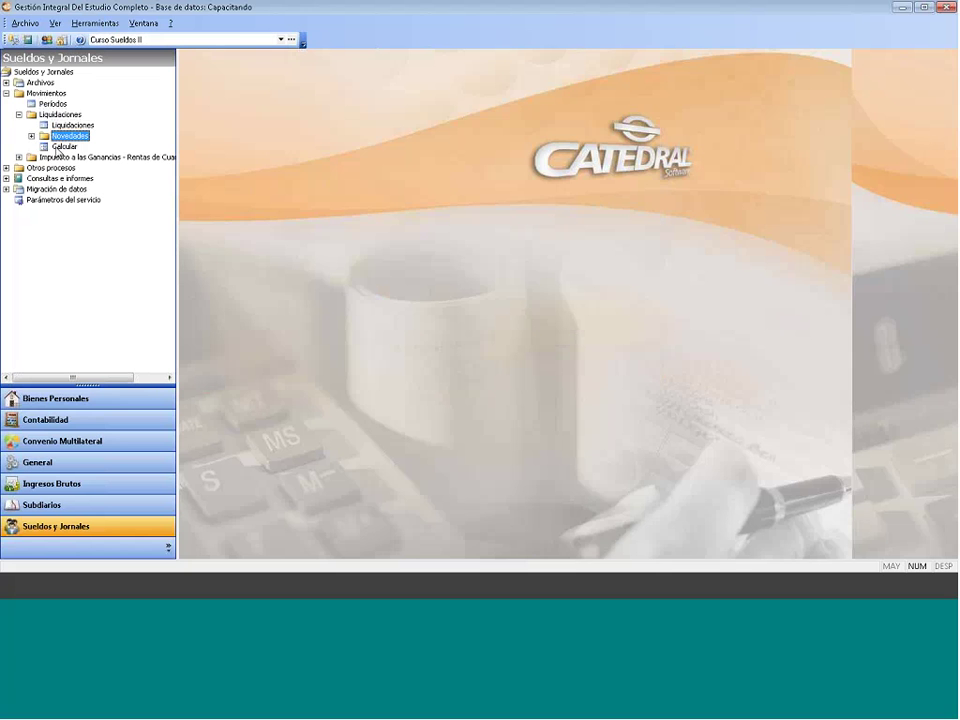
left_click(31, 136)
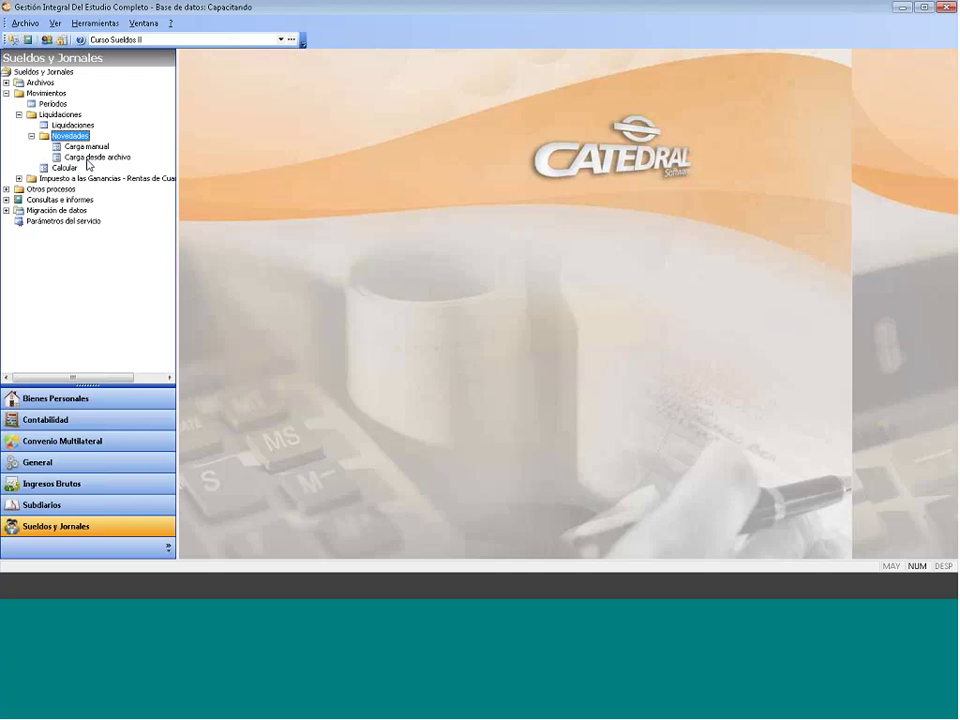
left_click(90, 147)
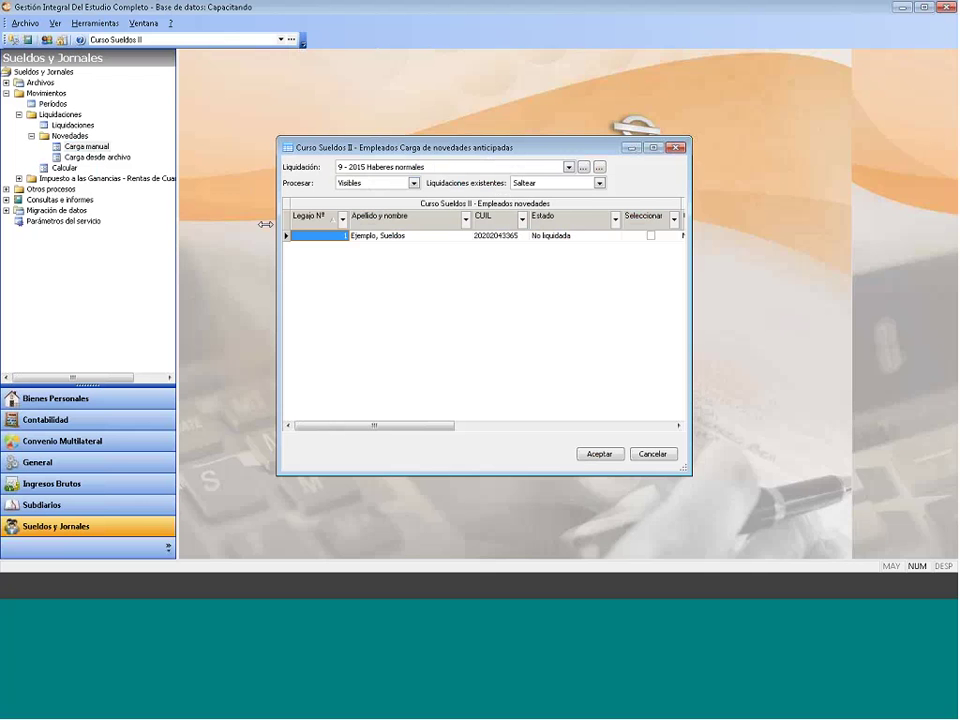
Step: Reposition the Carga de novedades anticipadas window, keep Liquidaciones existentes on Saltear, and close it
left_click_drag(358, 157, 284, 135)
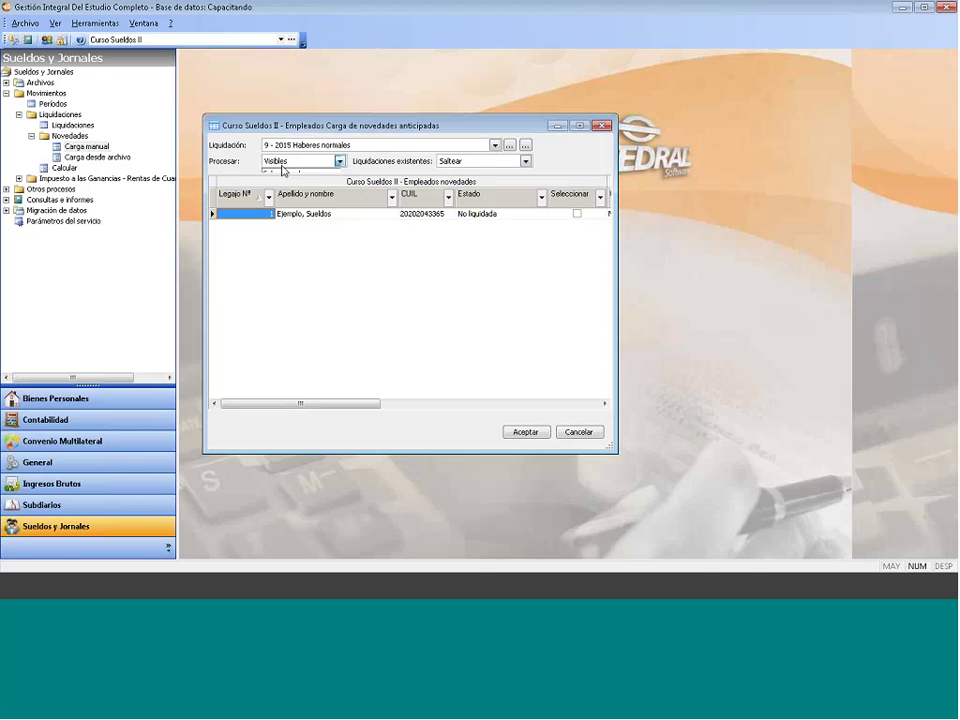
left_click(491, 160)
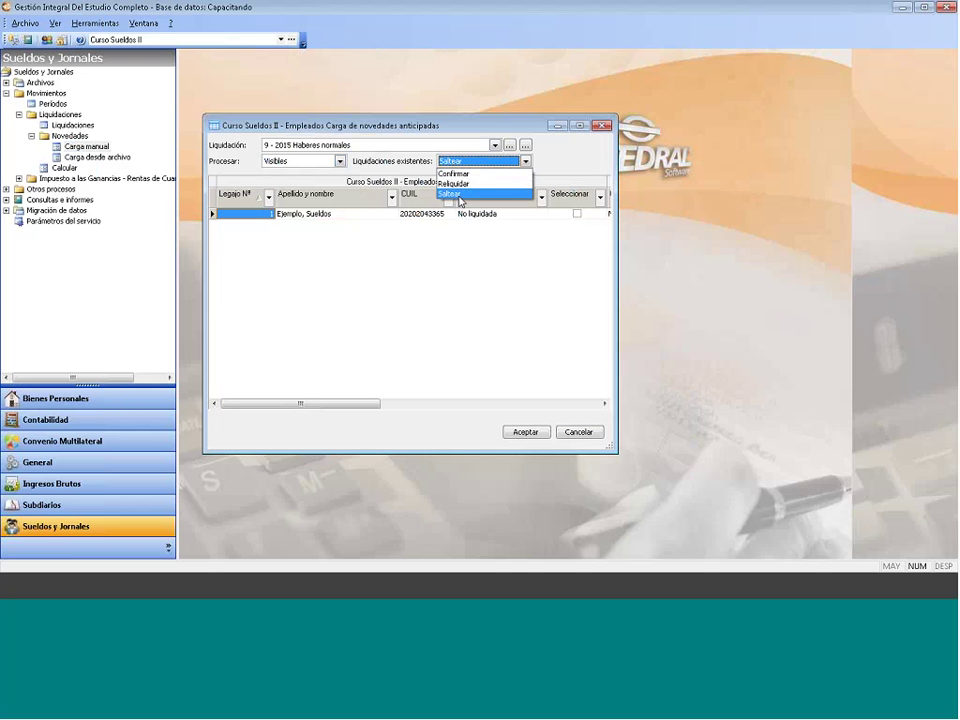
left_click(459, 195)
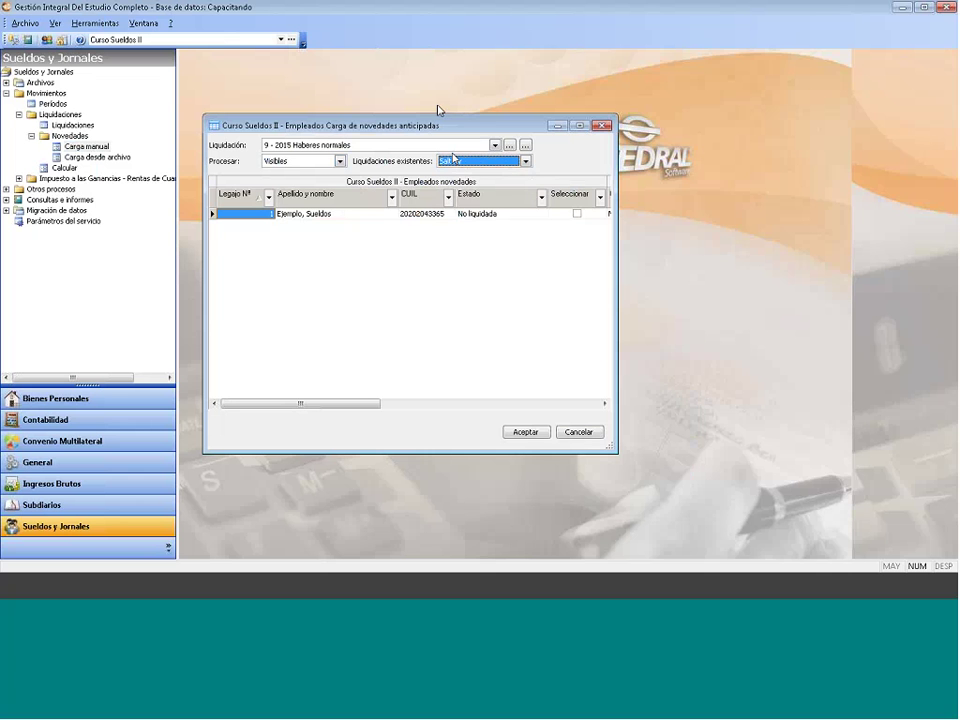
left_click(525, 161)
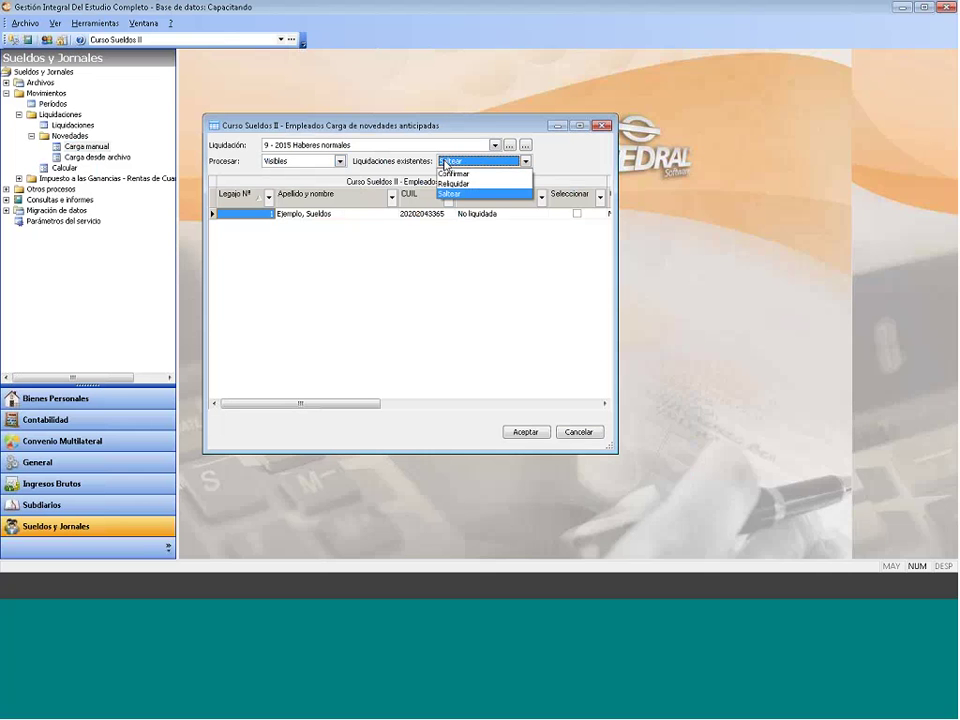
left_click(551, 160)
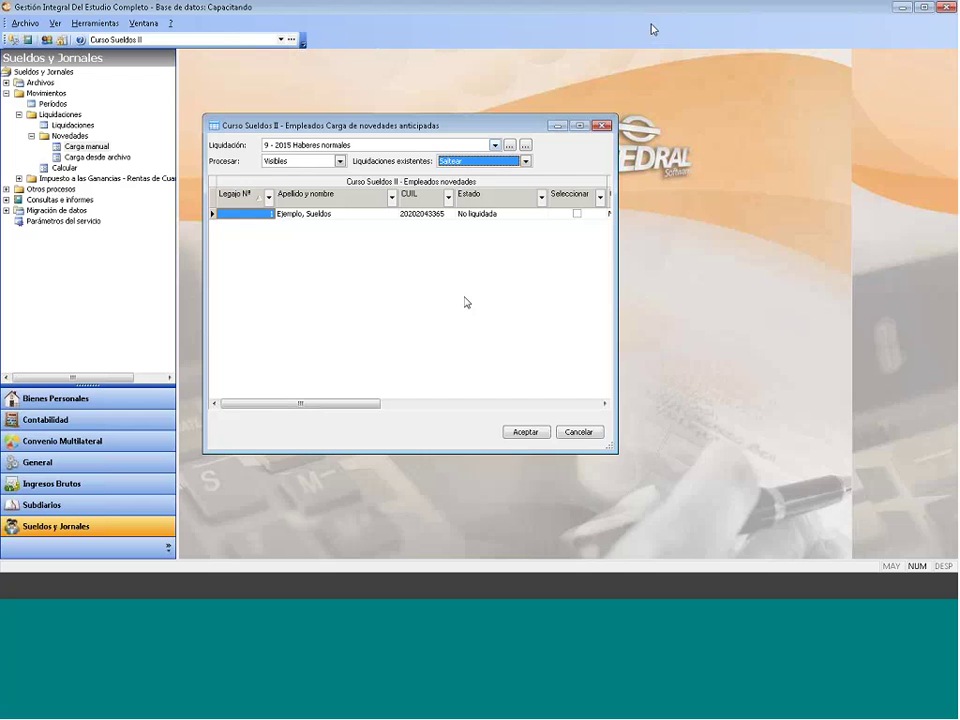
left_click(604, 125)
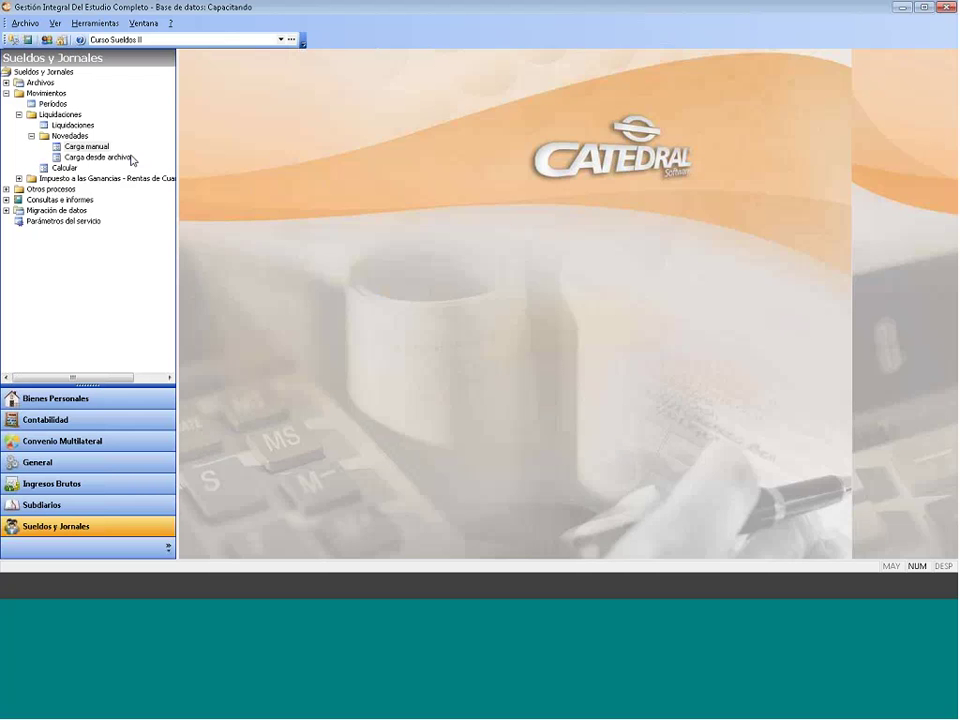
left_click(131, 156)
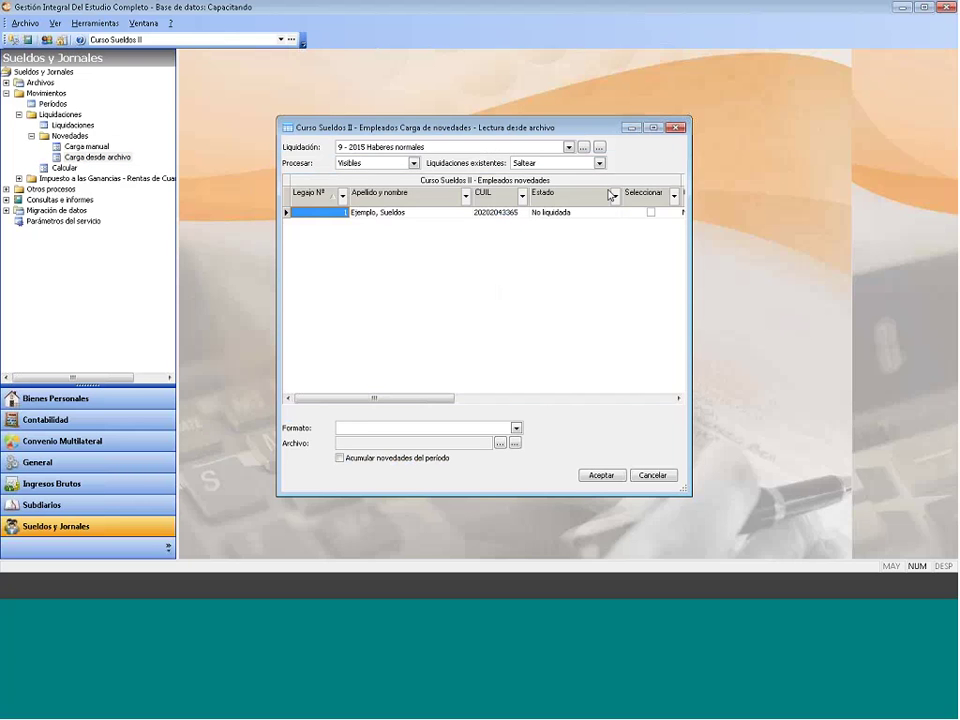
left_click(676, 130)
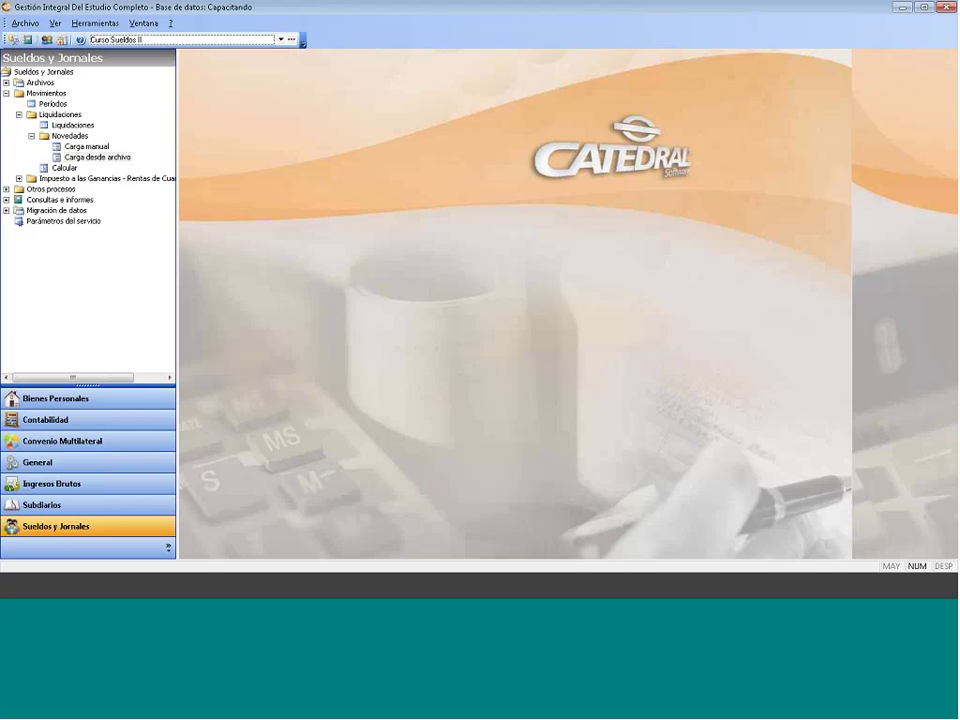
left_click(62, 168)
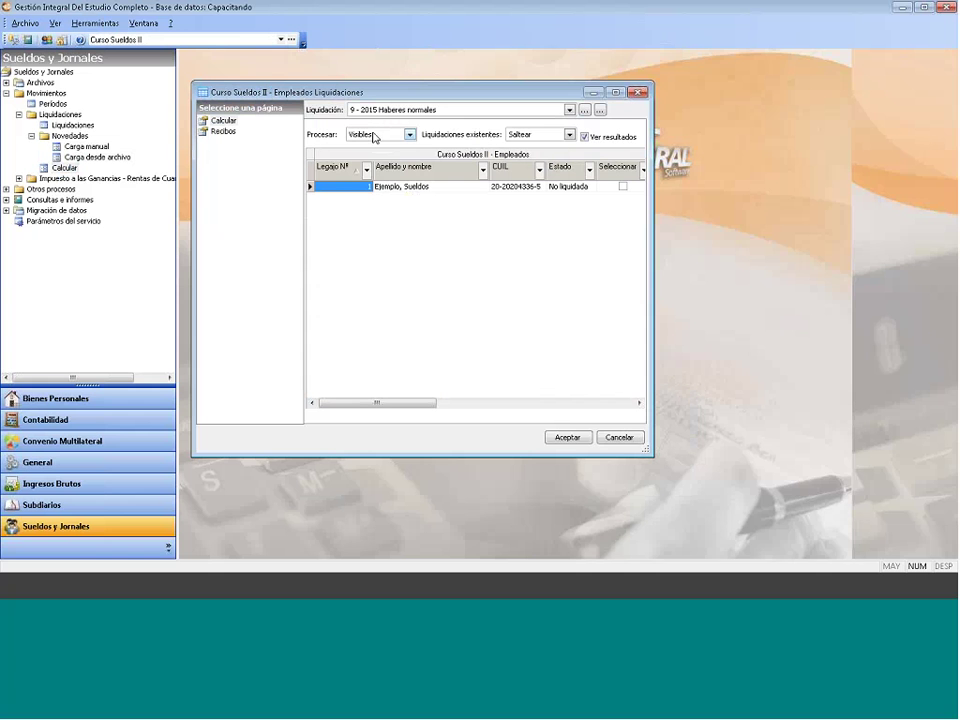
Step: Calculate liquidación 9 - 2015 Haberes normales for Visibles employees, opening the employee's novedades
left_click(419, 111)
left_click(419, 121)
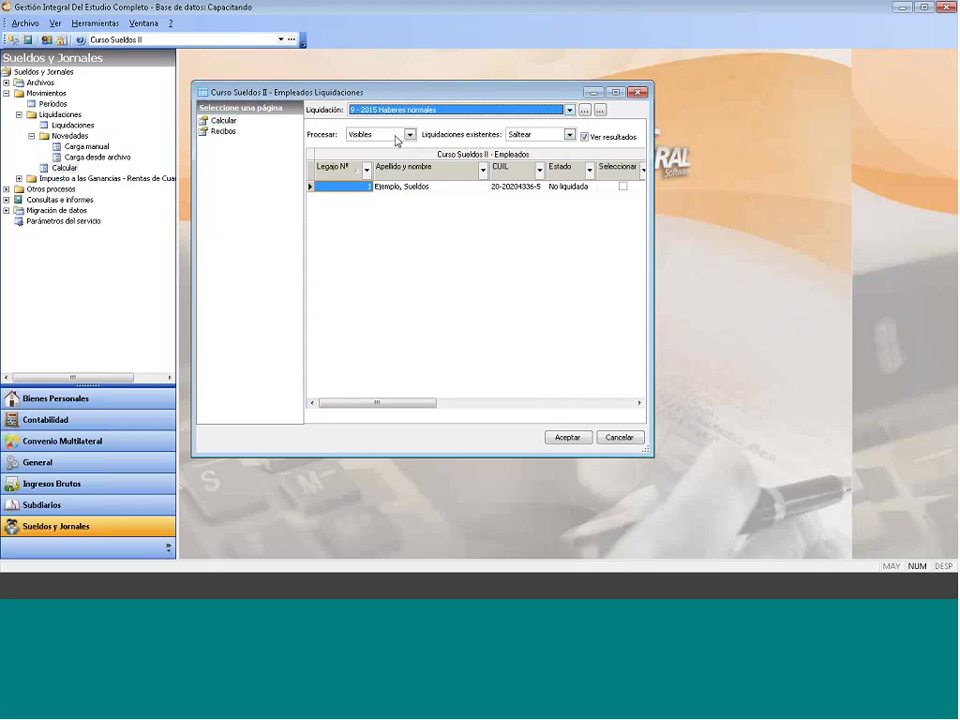
left_click(374, 136)
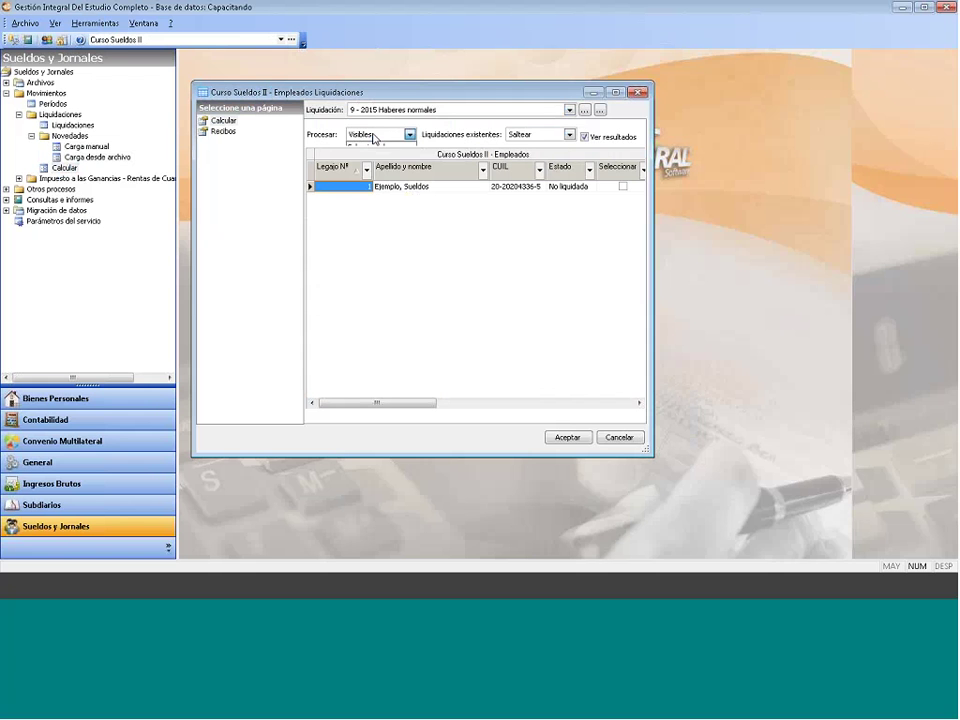
left_click(378, 147)
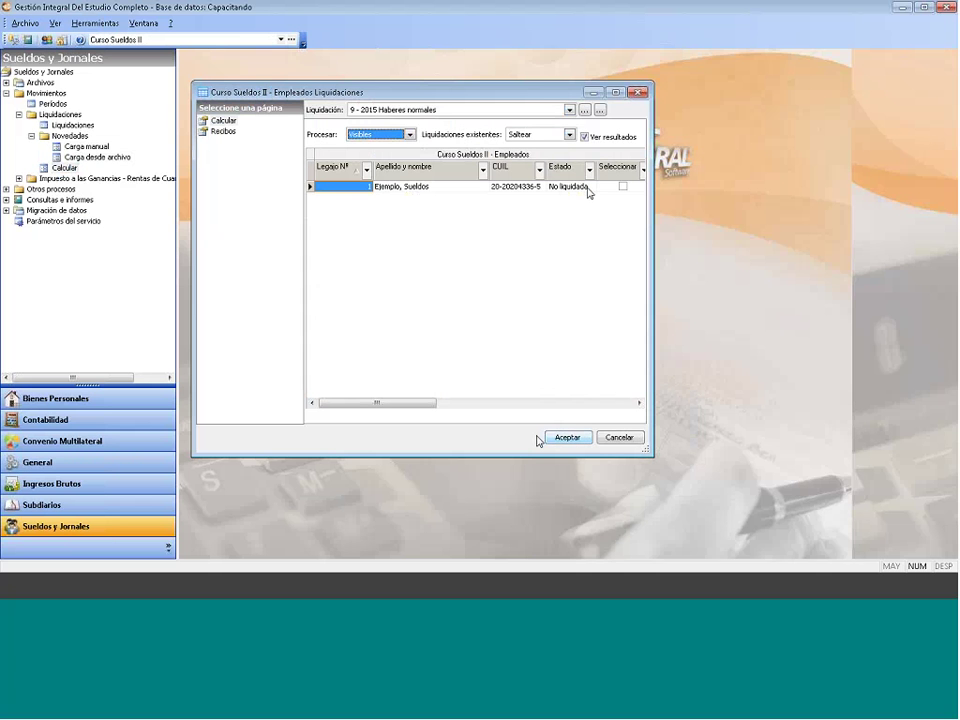
left_click(373, 136)
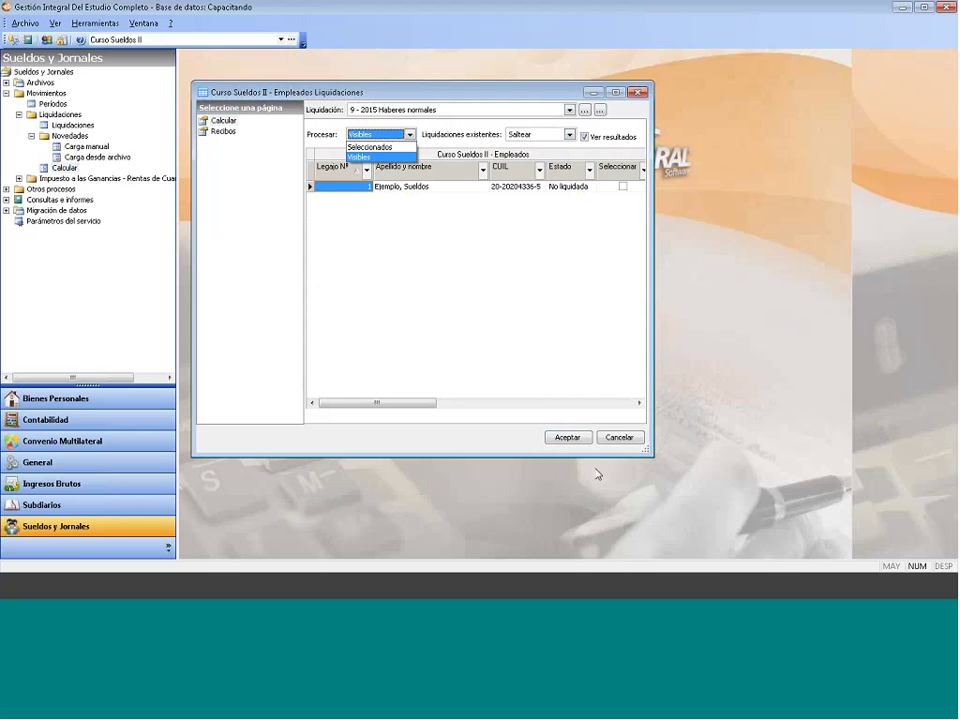
left_click(563, 438)
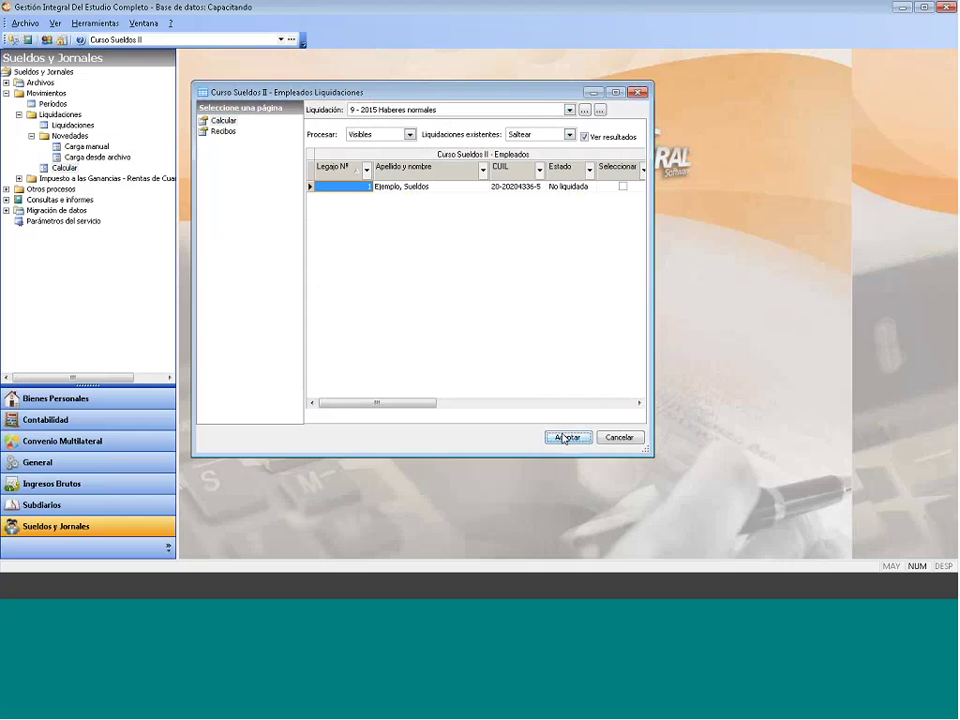
left_click(563, 438)
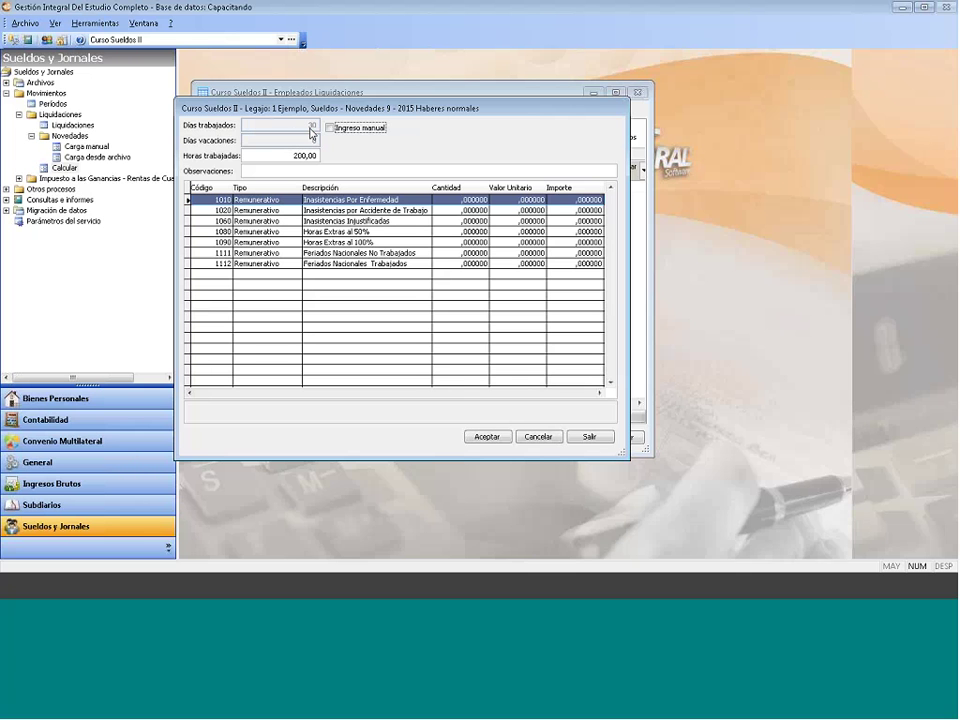
Step: Switch worked days to manual entry and set them to 29
left_click(372, 129)
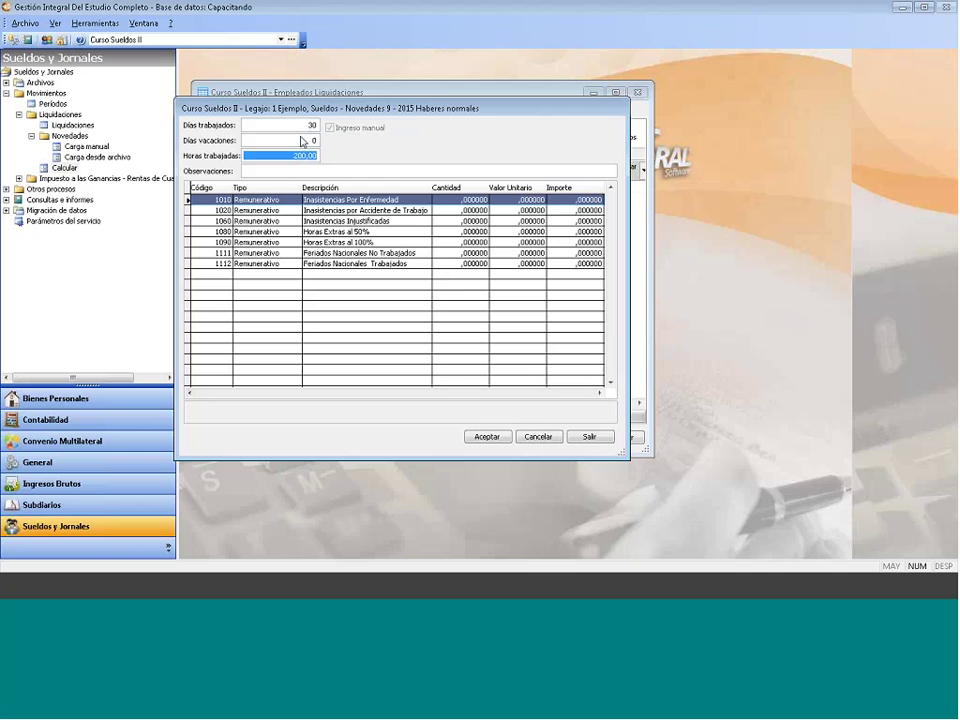
left_click(306, 125)
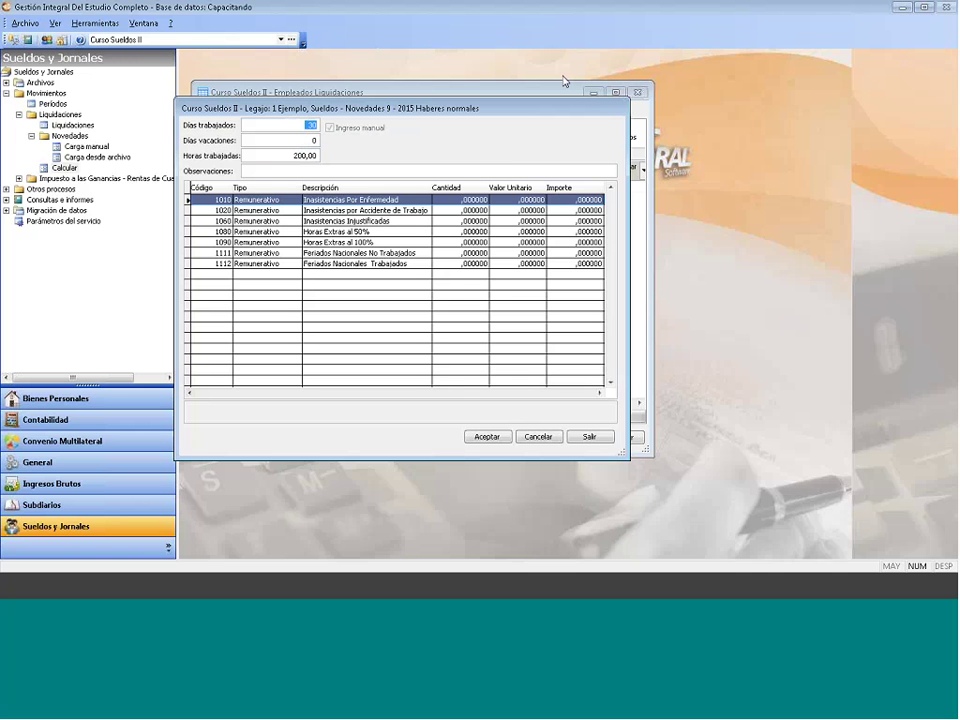
type("29")
Step: Enter quantity 1 for sick absence 1010 and 2 overtime hours at 50% for 1080
left_click(457, 200)
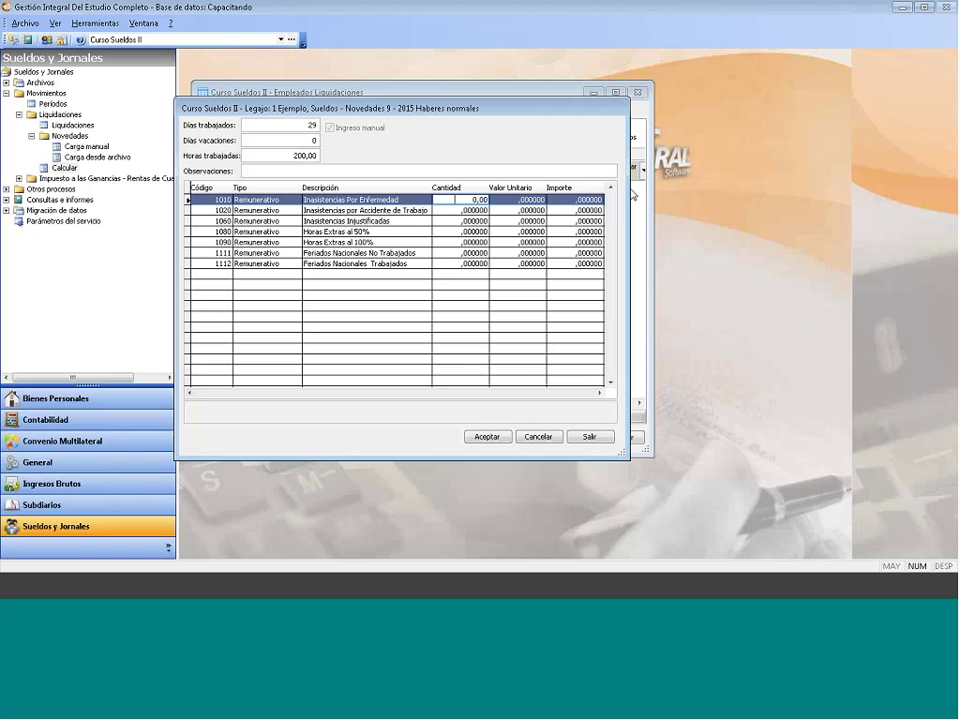
type("1")
key("Down")
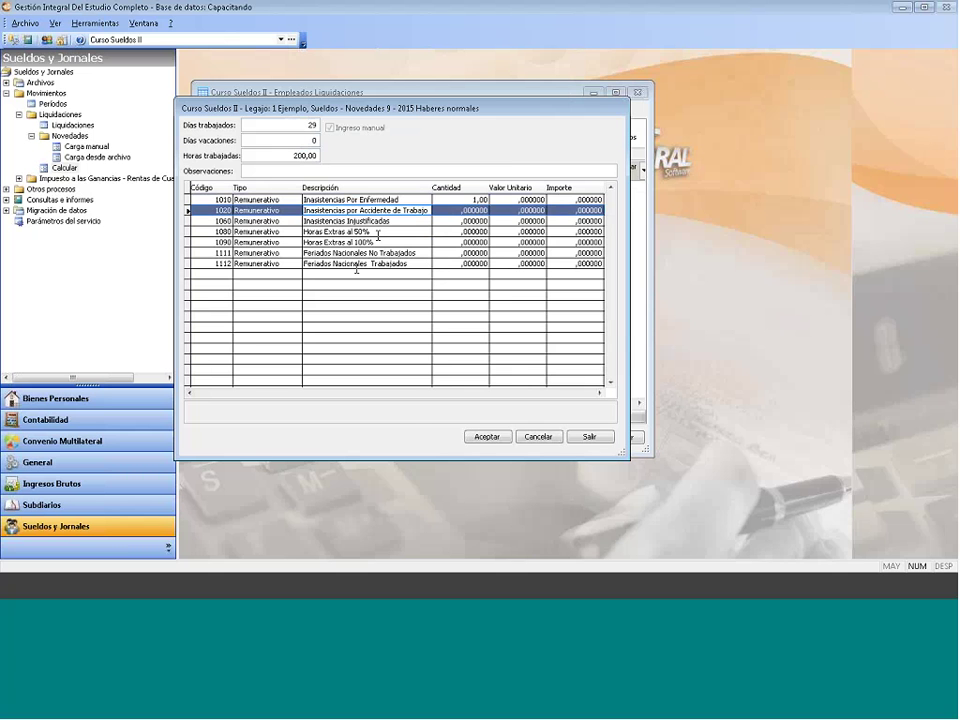
key("Down")
left_click(342, 210)
left_click(480, 231)
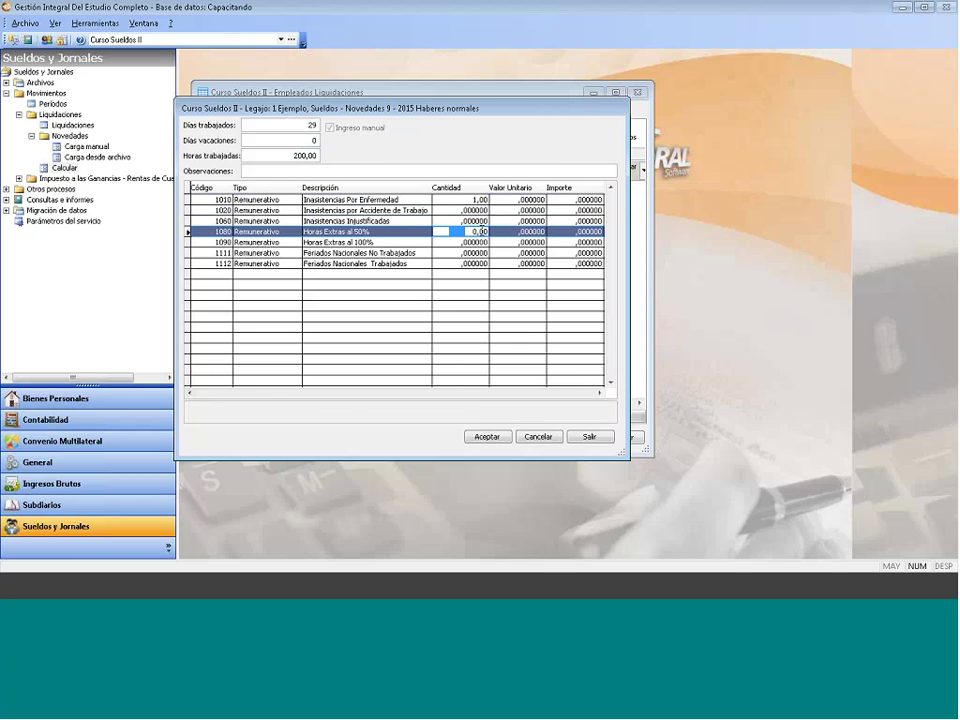
type("2,")
key("Return")
key("Tab")
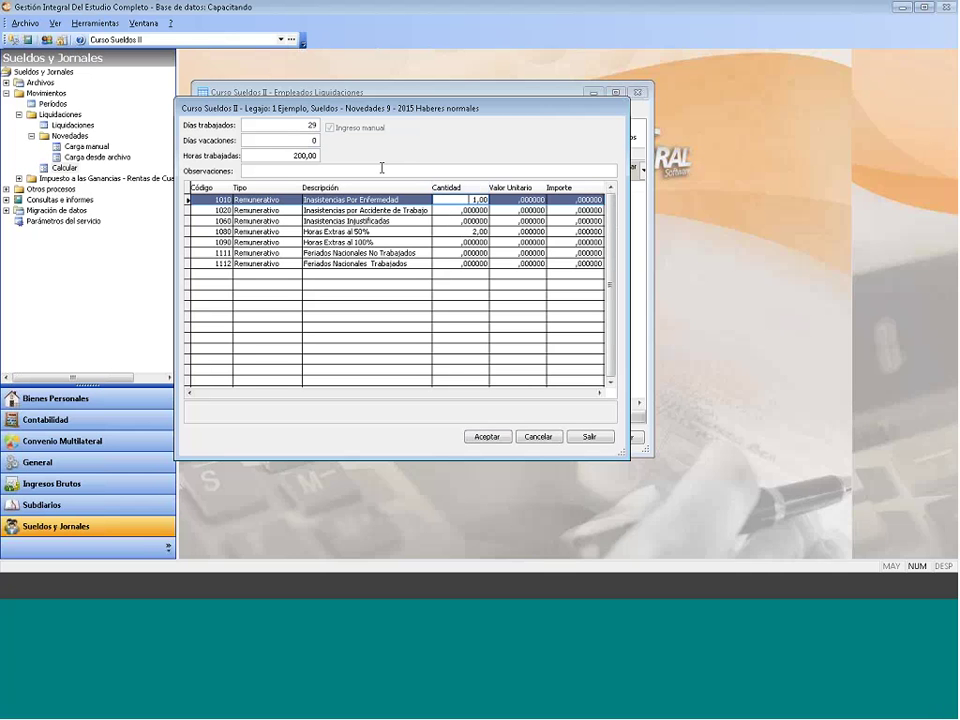
Step: Check the 200,00 hours-worked value and accept the novedades
double_click(262, 155)
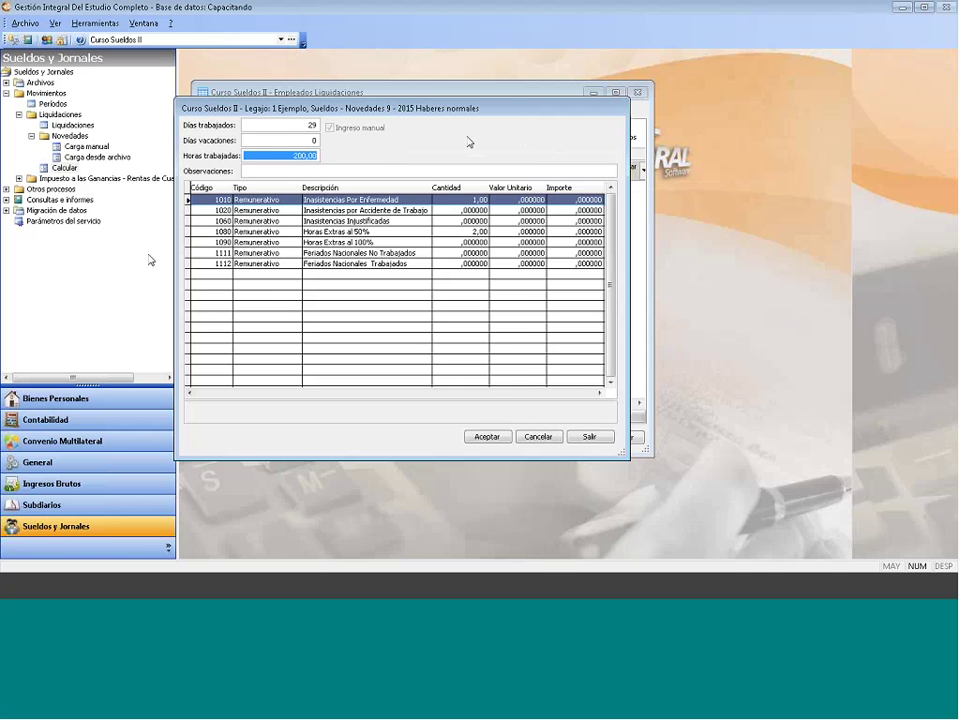
left_click(355, 156)
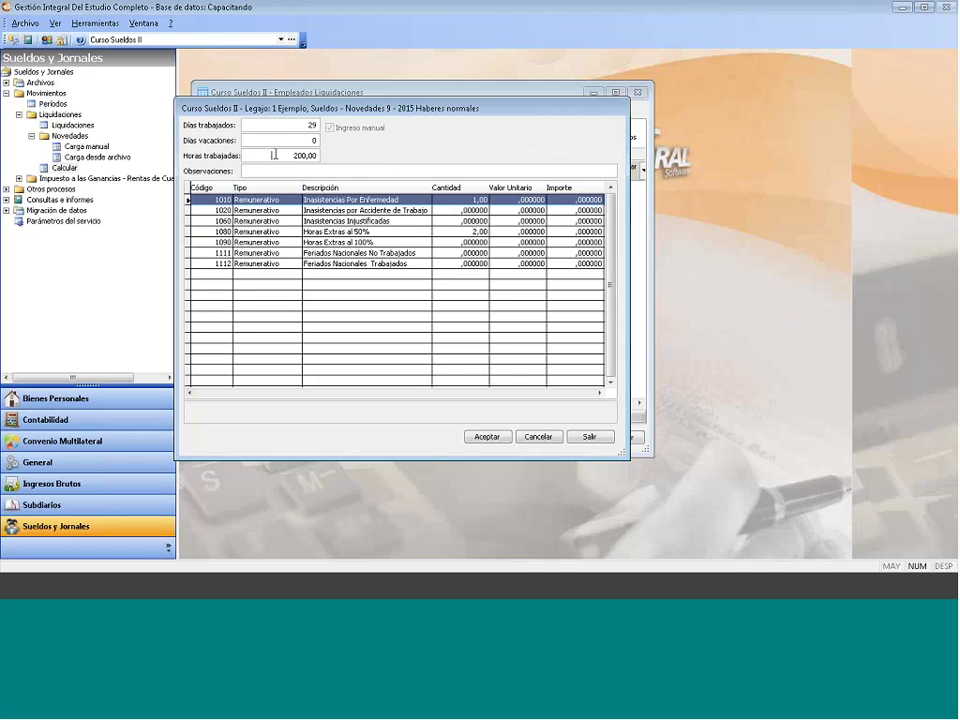
left_click_drag(266, 155, 344, 165)
left_click(296, 125)
left_click(489, 437)
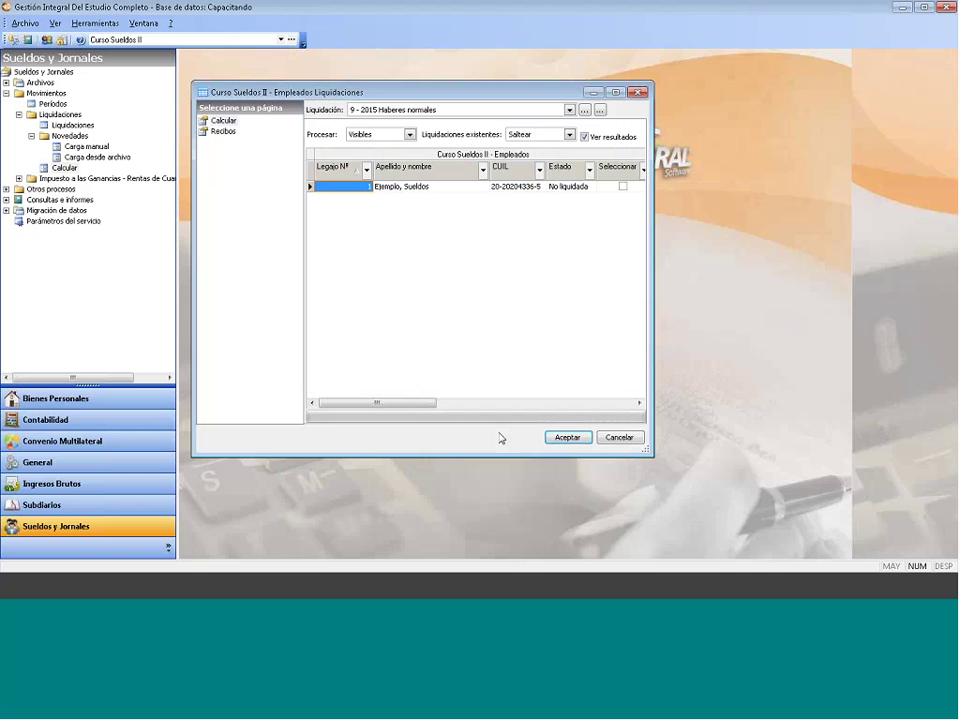
Step: Run the calculation and dismiss the RG 3770 warning to reach net 10463,00
left_click(567, 437)
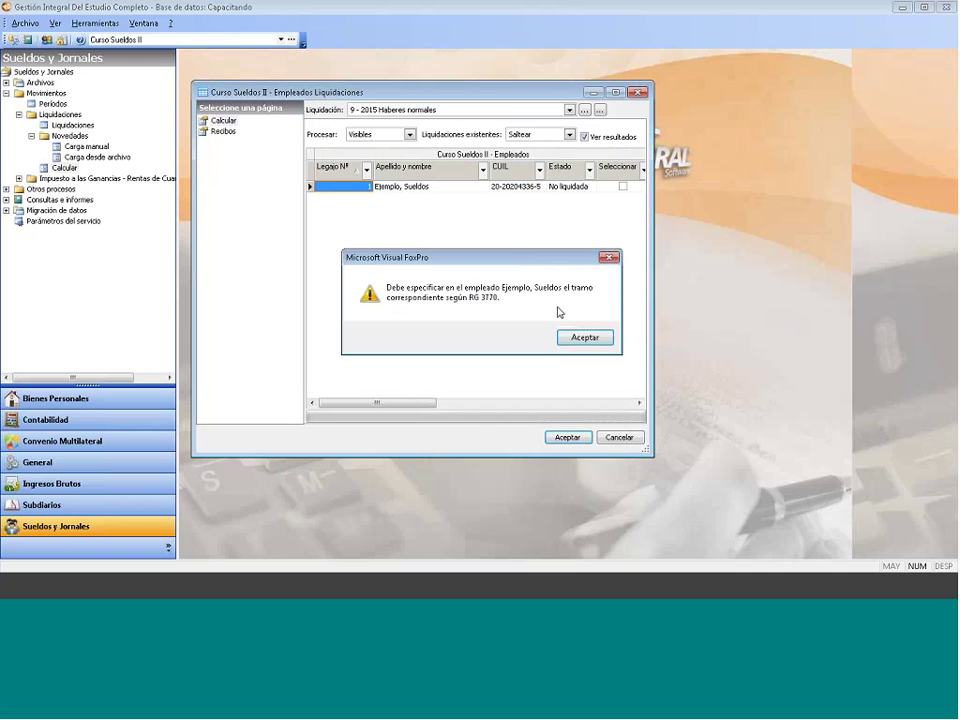
left_click(574, 336)
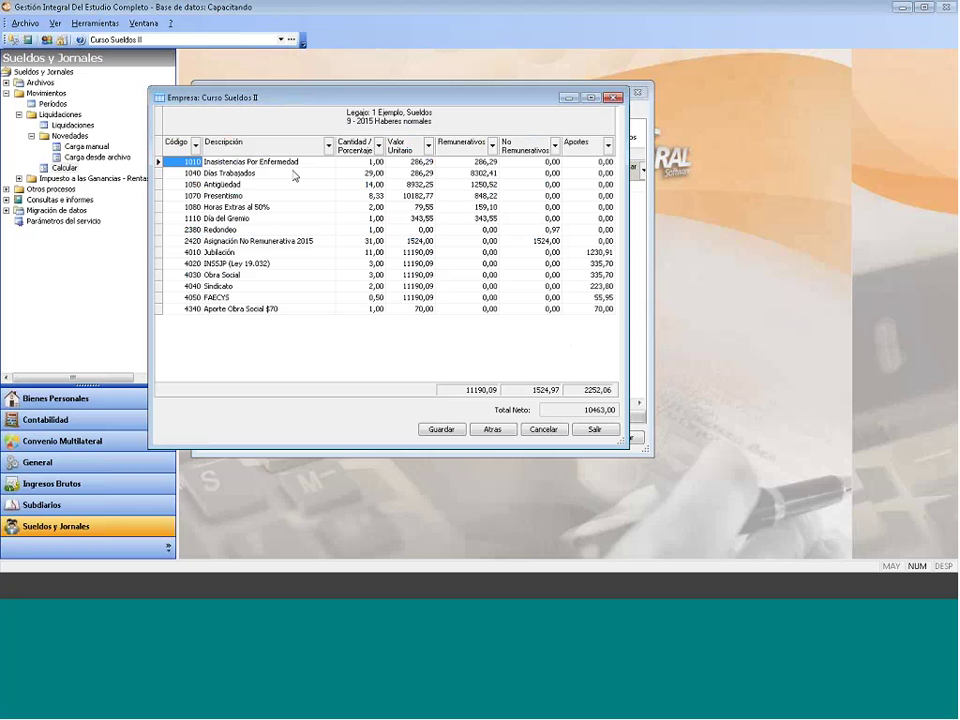
Step: Inspect the result lines from Inasistencias Por Enfermedad to Día del Gremio (unit value 343,55)
left_click(302, 165)
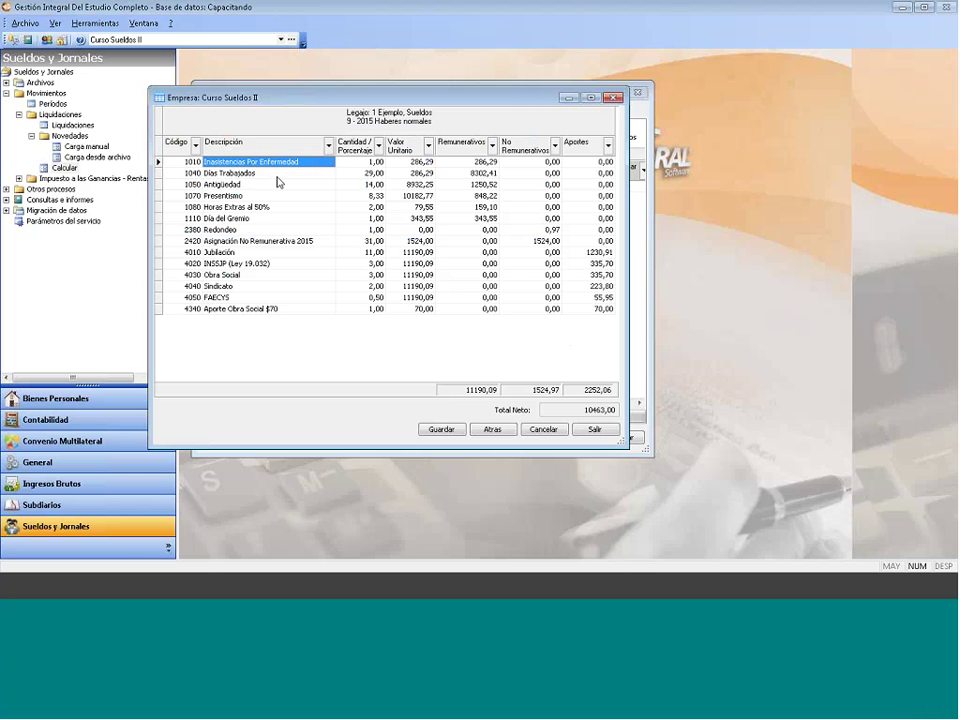
left_click(277, 177)
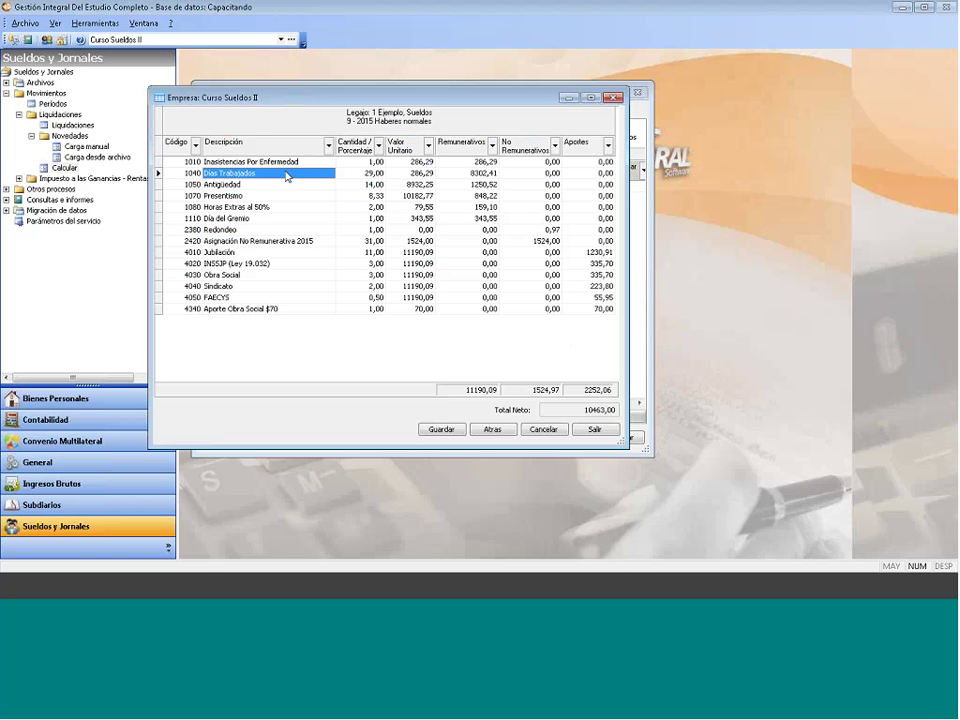
left_click(240, 186)
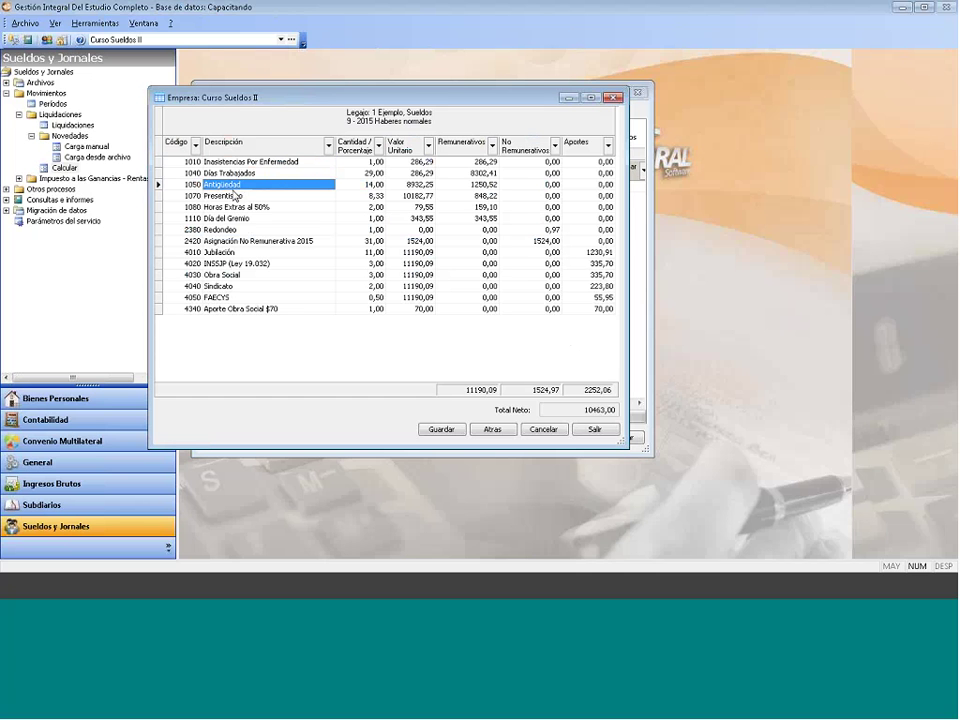
left_click(236, 196)
left_click(236, 207)
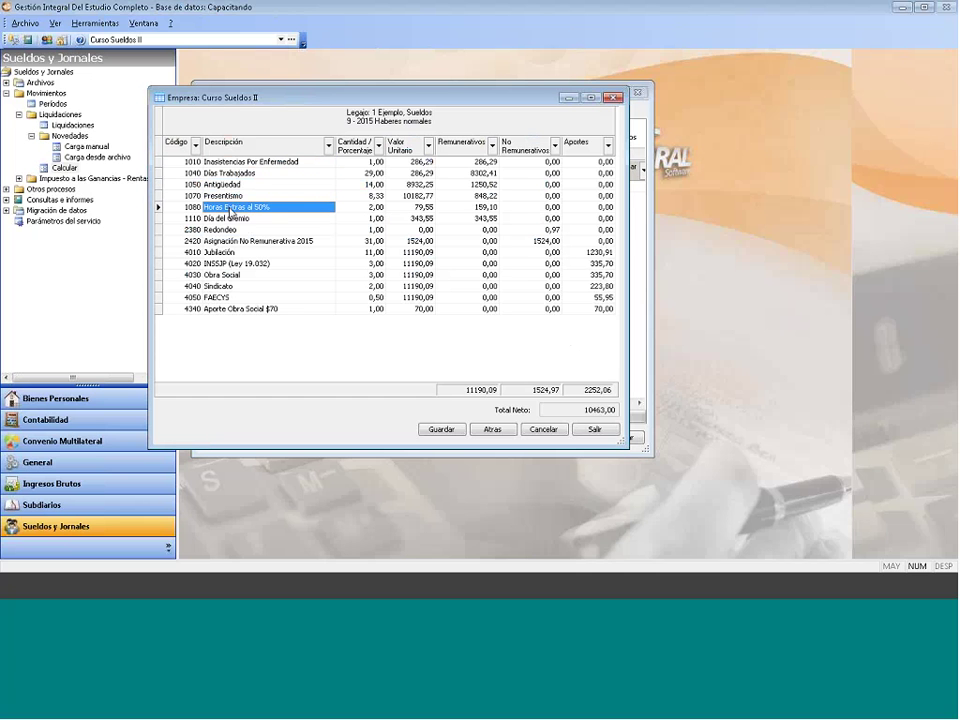
left_click(370, 208)
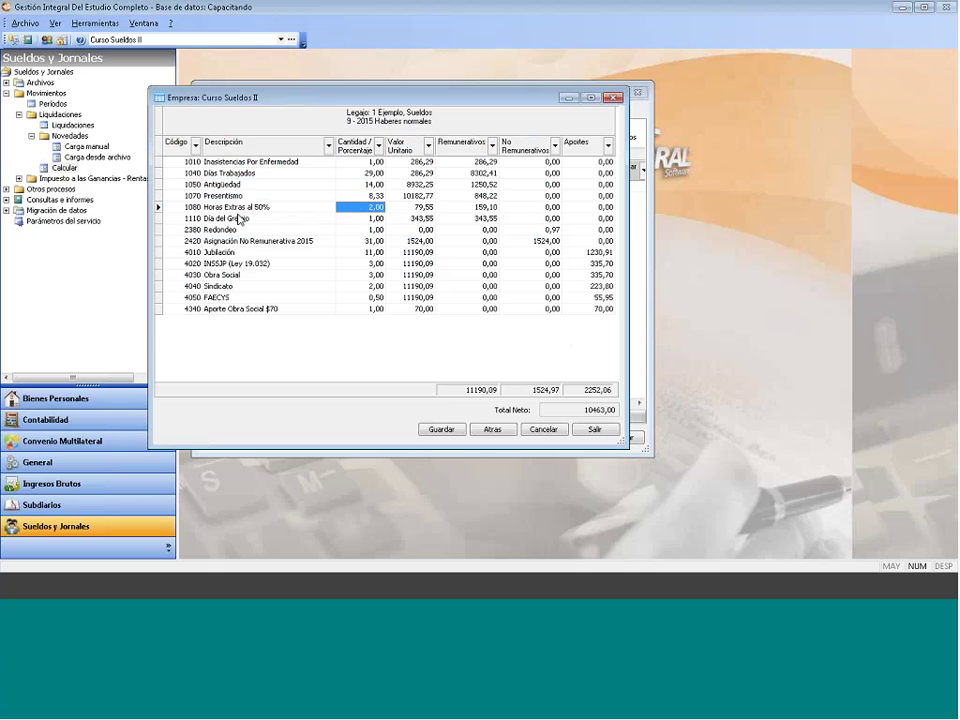
left_click(238, 218)
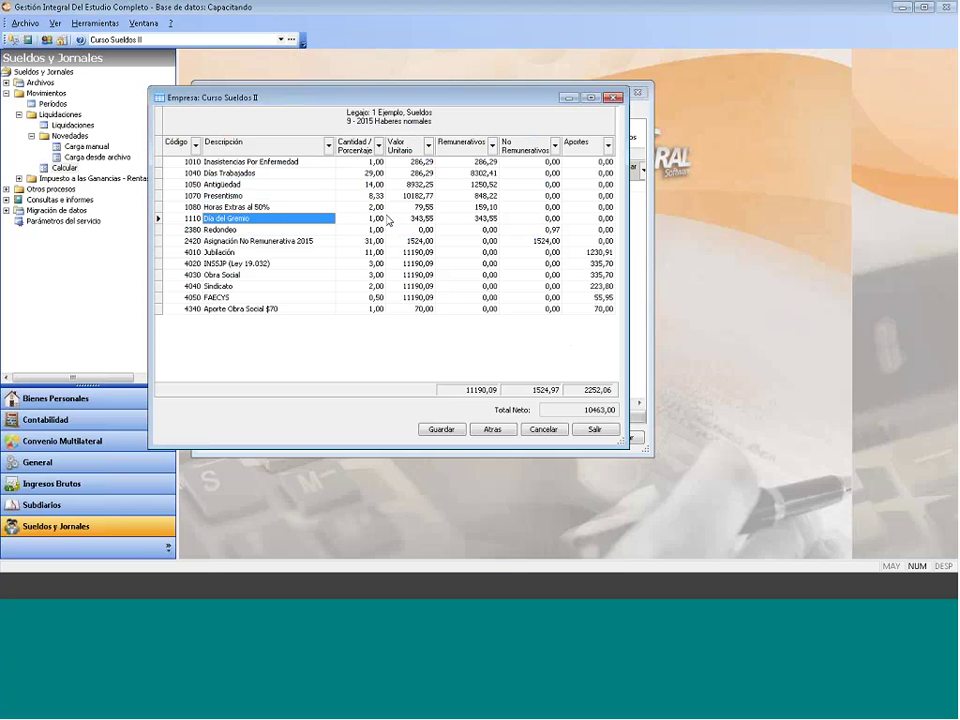
left_click(415, 220)
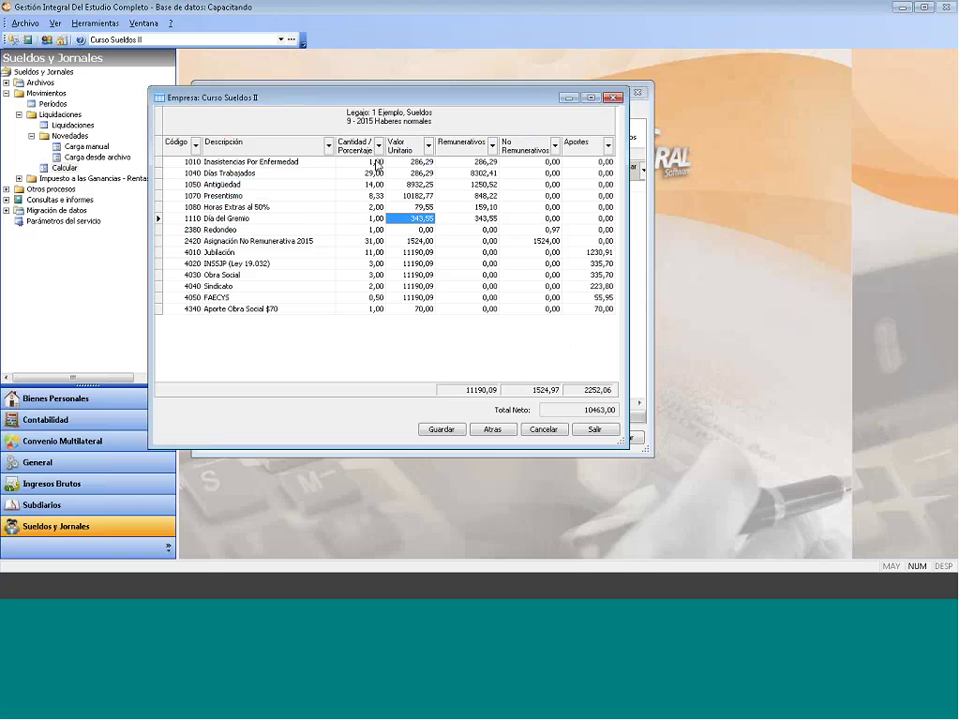
Step: Check sick-leave amounts, 29,00 worked days and the non-remunerative allowance, then go back
left_click(375, 162)
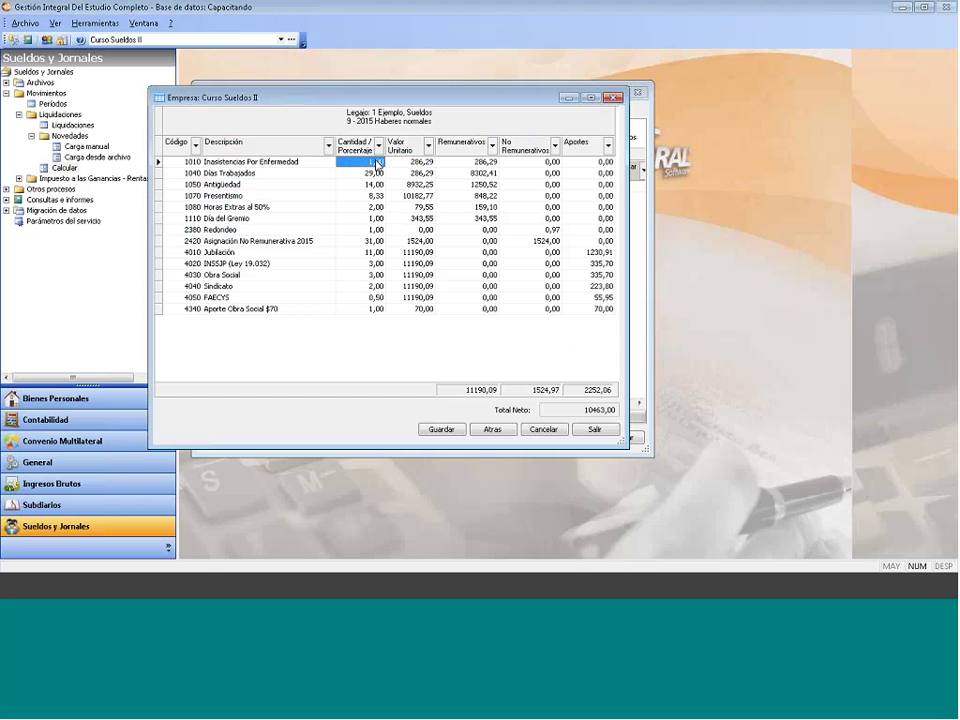
left_click(480, 162)
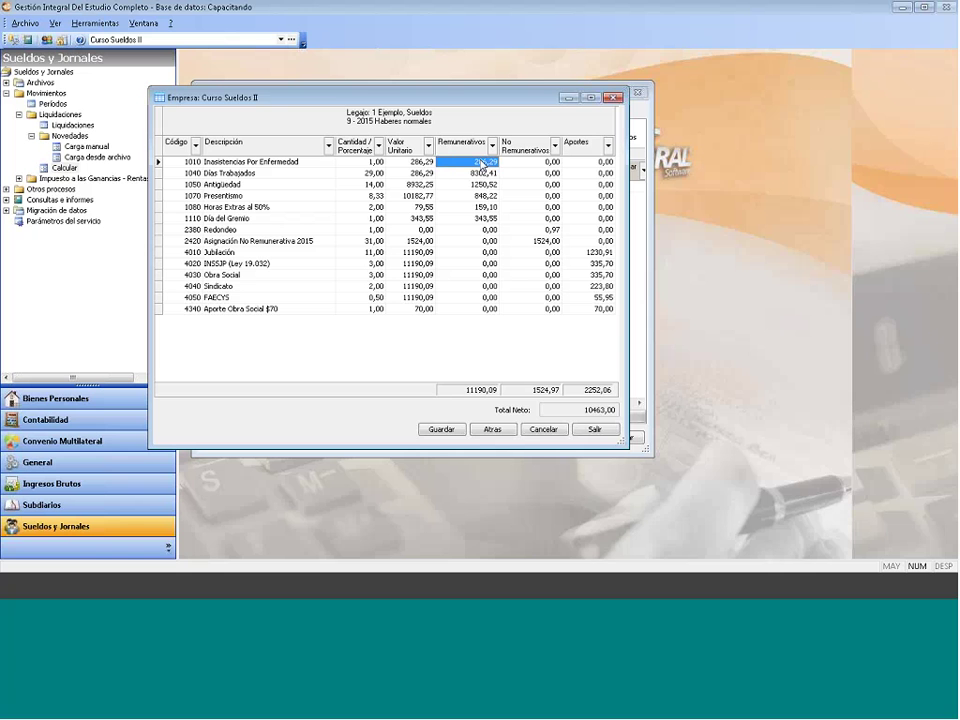
left_click(355, 175)
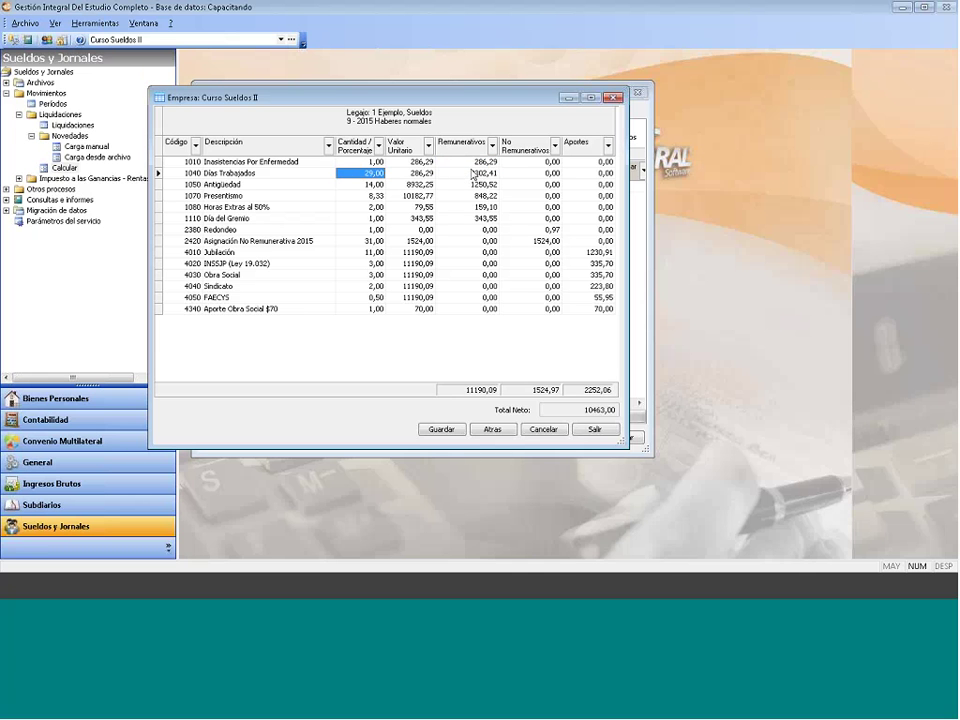
left_click(378, 218)
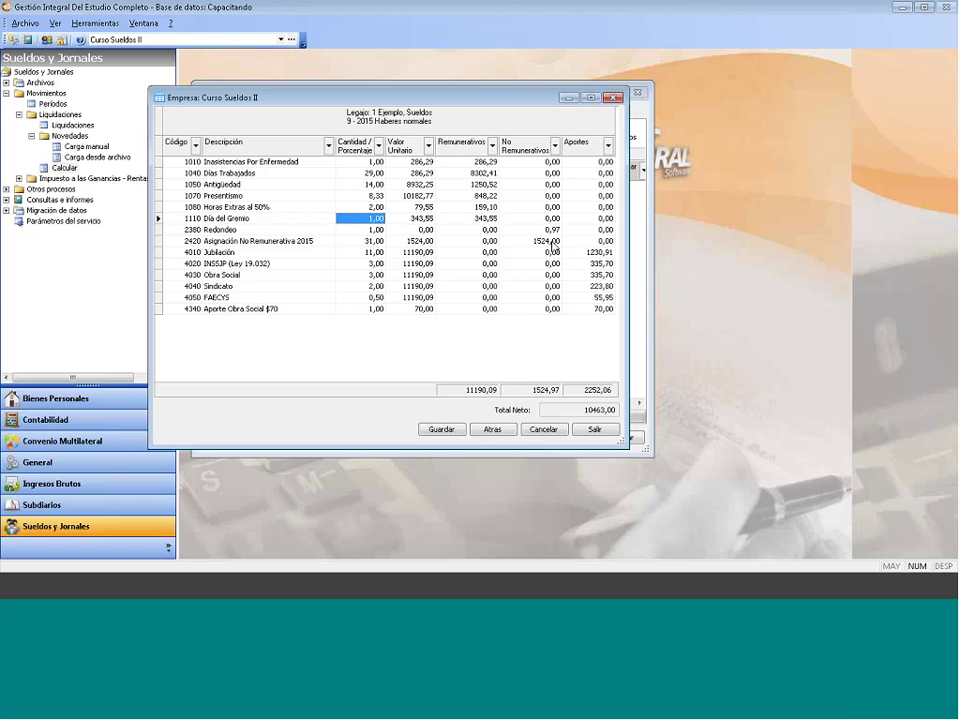
left_click(552, 242)
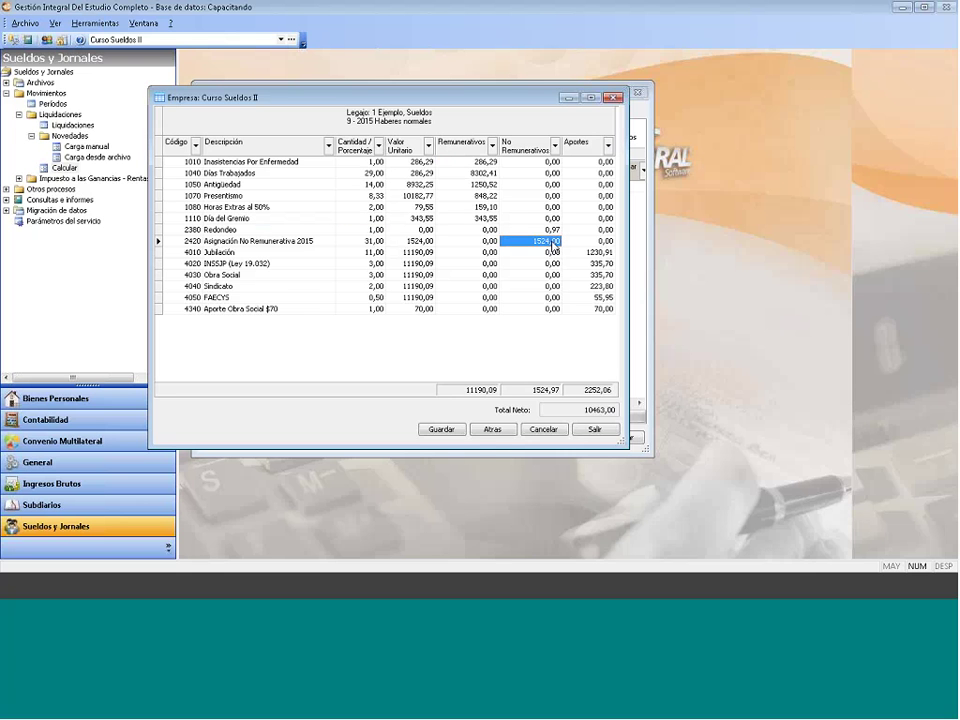
left_click(495, 431)
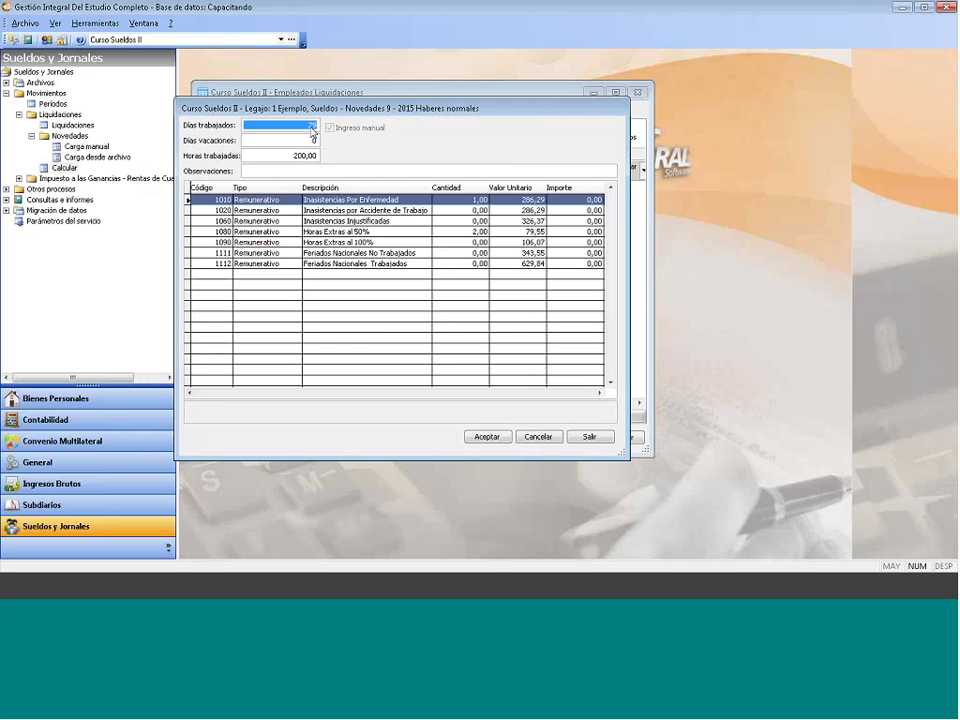
Step: Change the manually entered worked days to 28 and accept the novedades
left_click(462, 200)
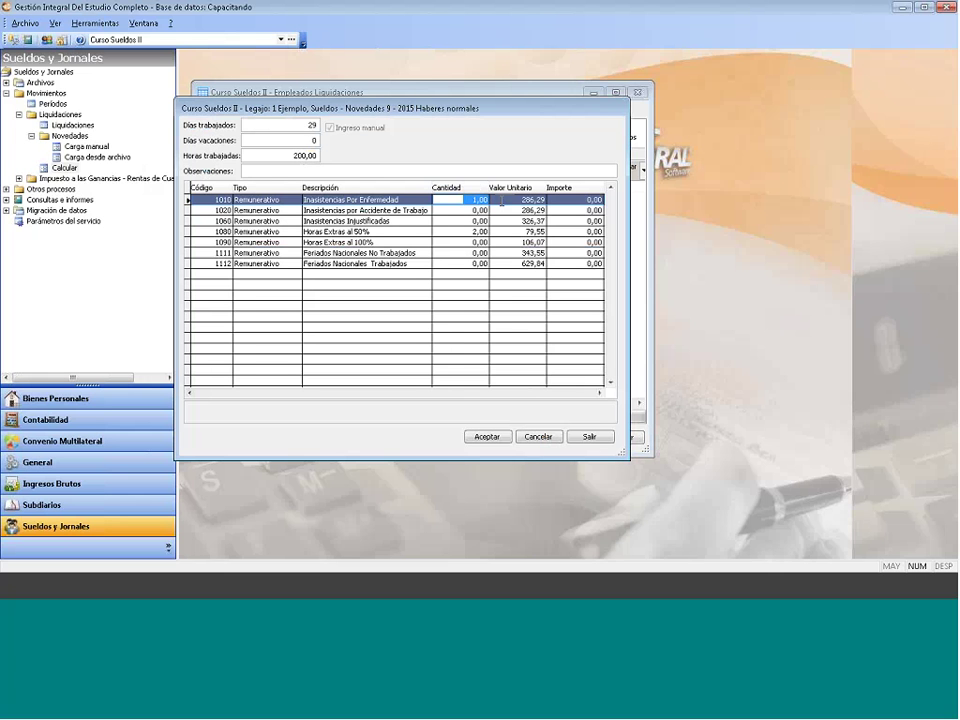
left_click(331, 130)
double_click(311, 126)
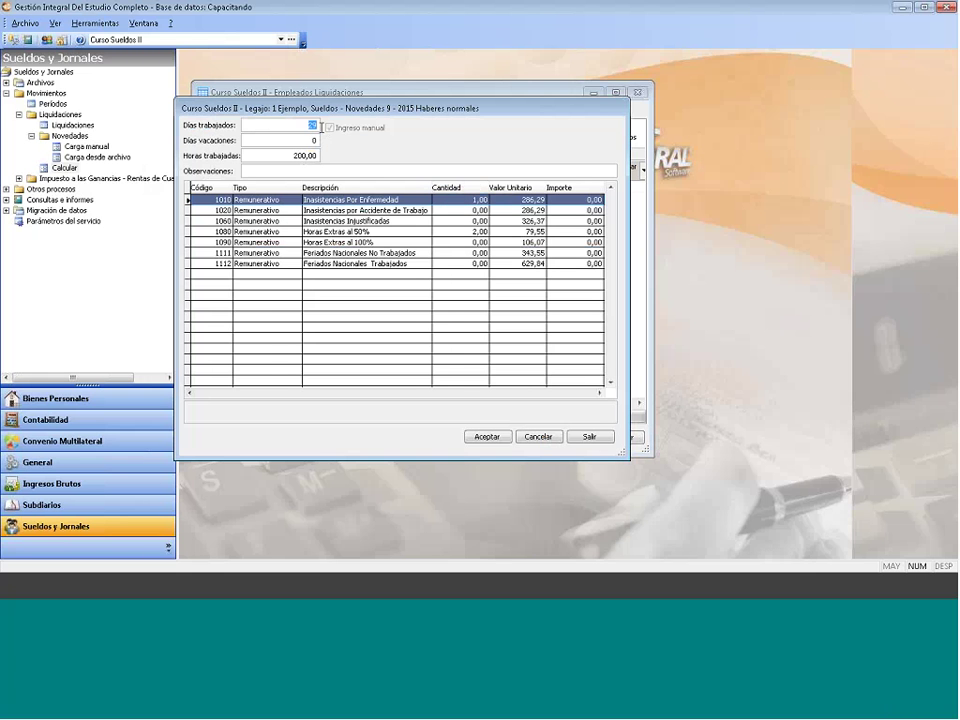
type("28")
left_click(487, 437)
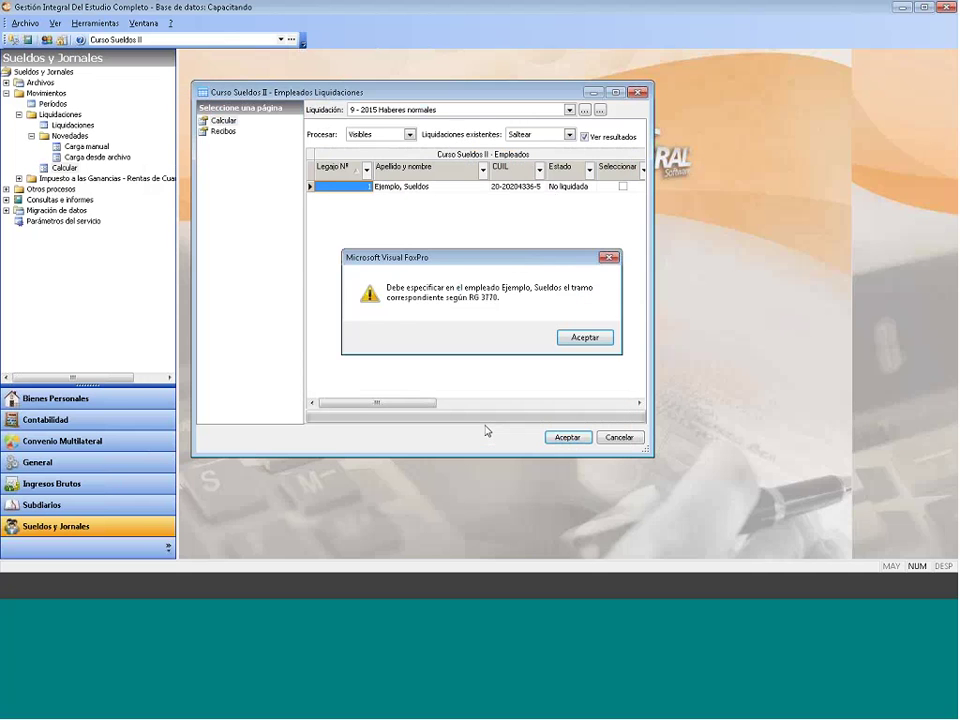
Step: Dismiss the RG 3770 warning, review the 28 worked days and net 10178,00, then cancel without saving
left_click(572, 333)
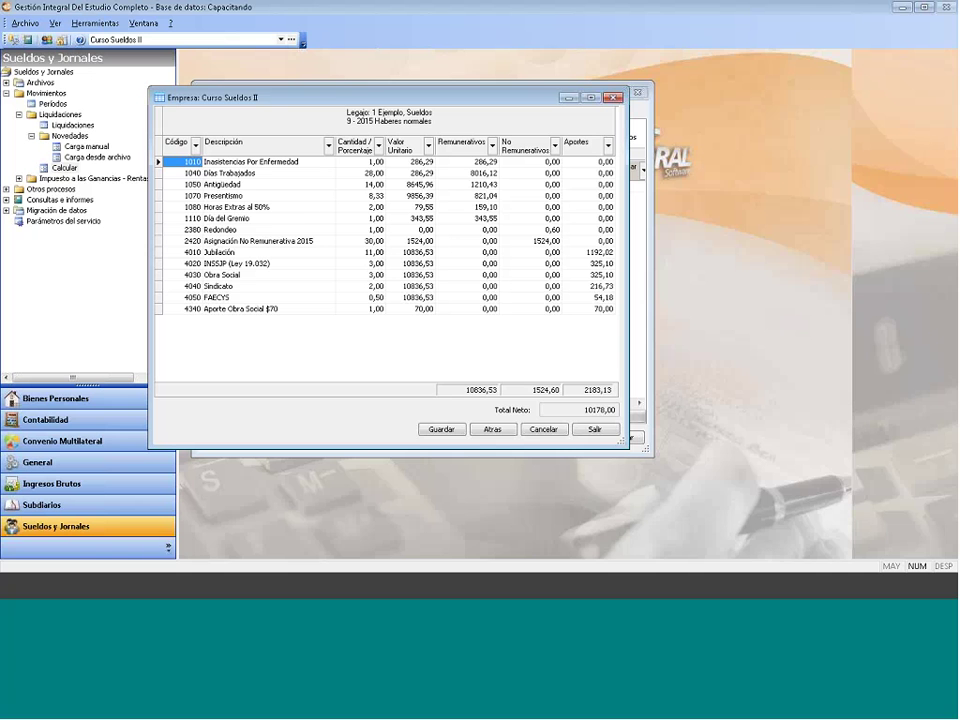
left_click(376, 162)
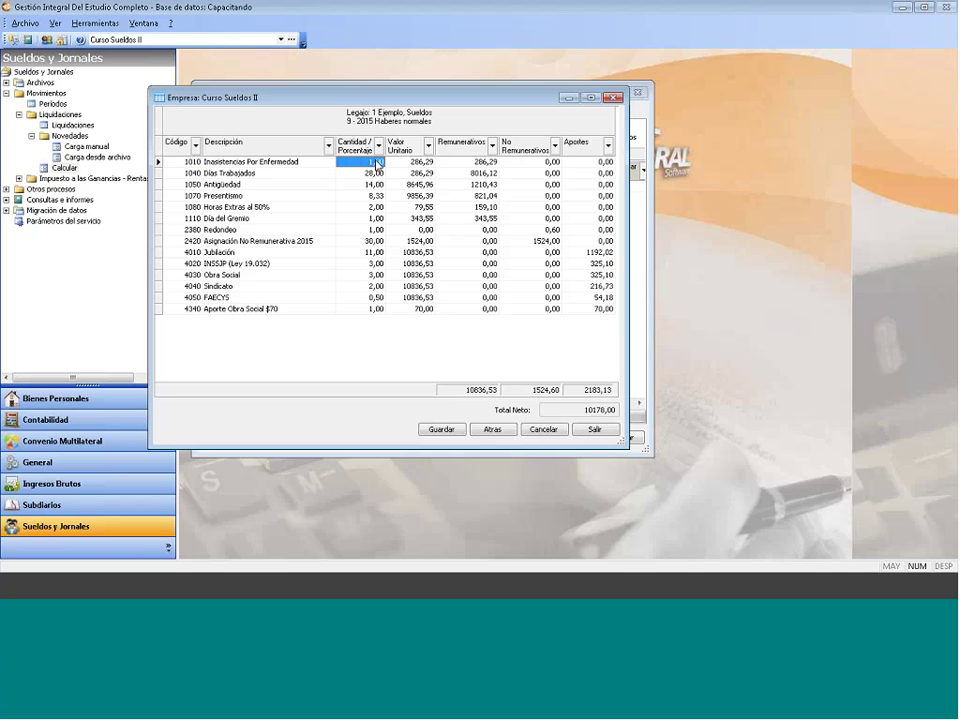
left_click(373, 175)
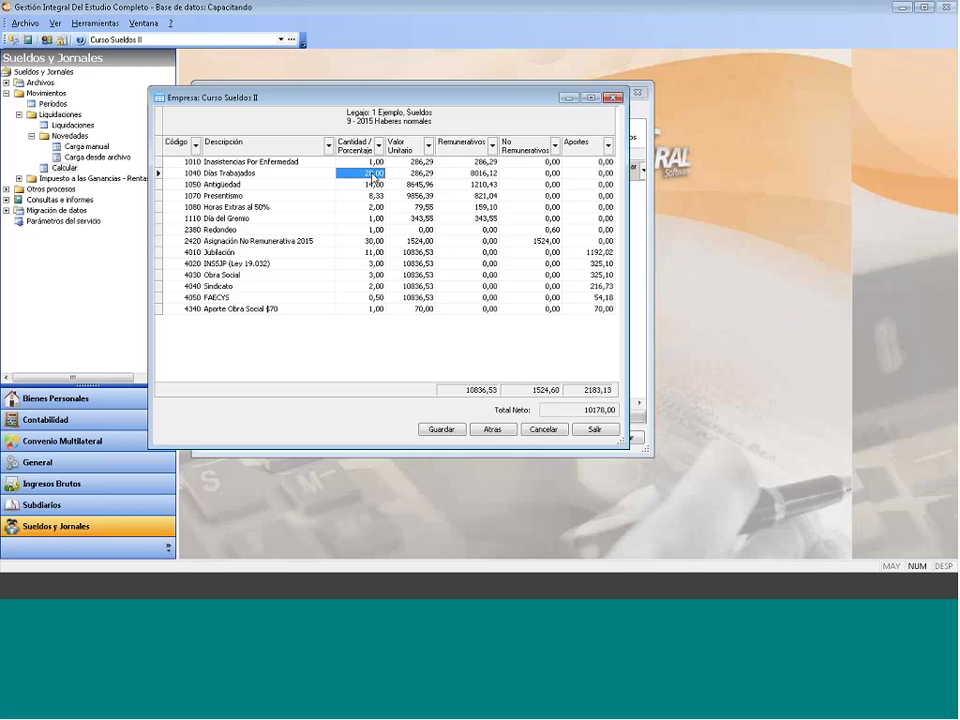
left_click(373, 175)
left_click(365, 220)
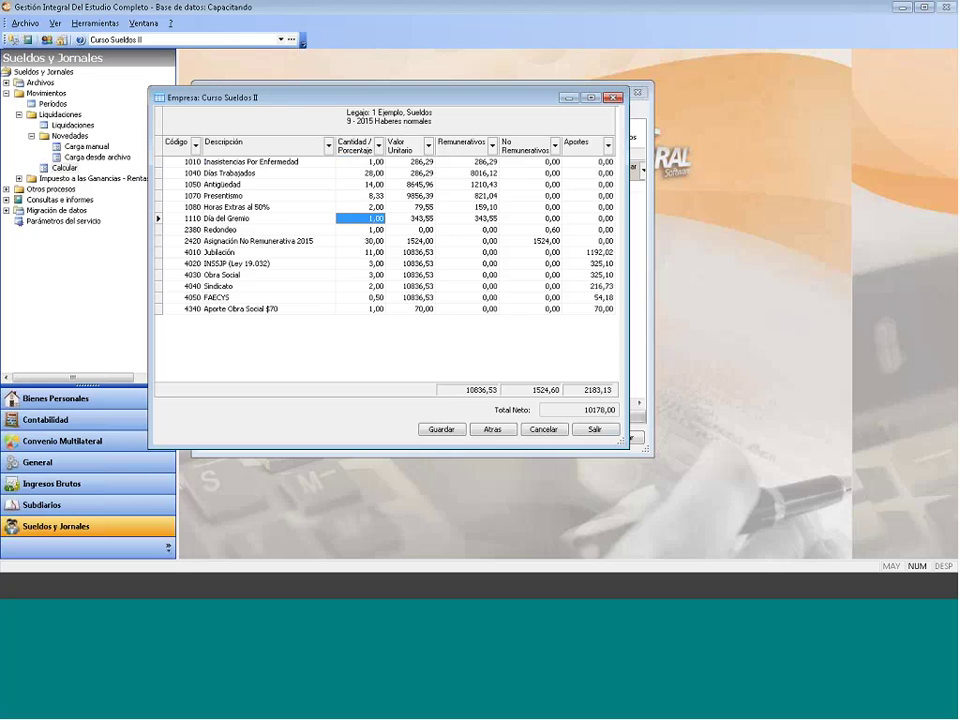
left_click(546, 432)
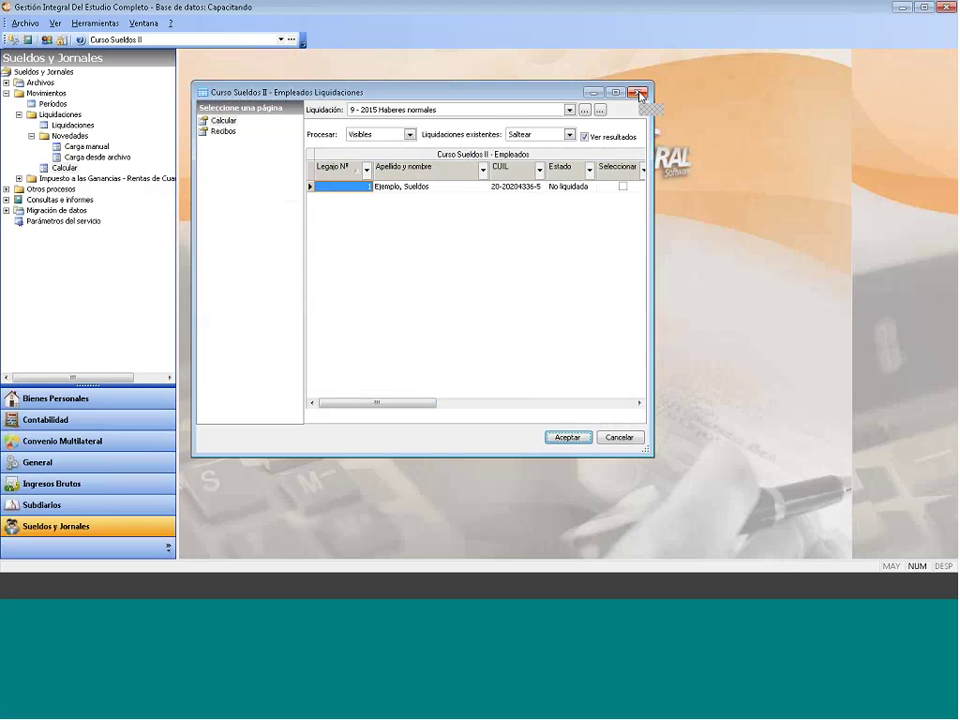
Step: Close the employee liquidations window and open the Archivos > Empleados file listing the sample employee
left_click(640, 94)
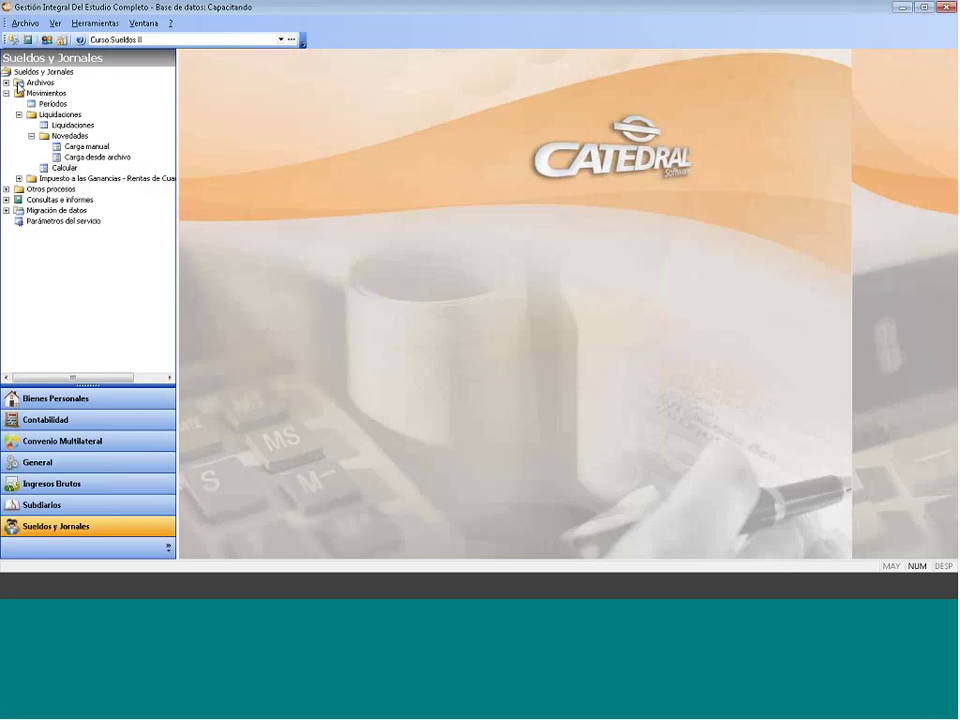
left_click(7, 93)
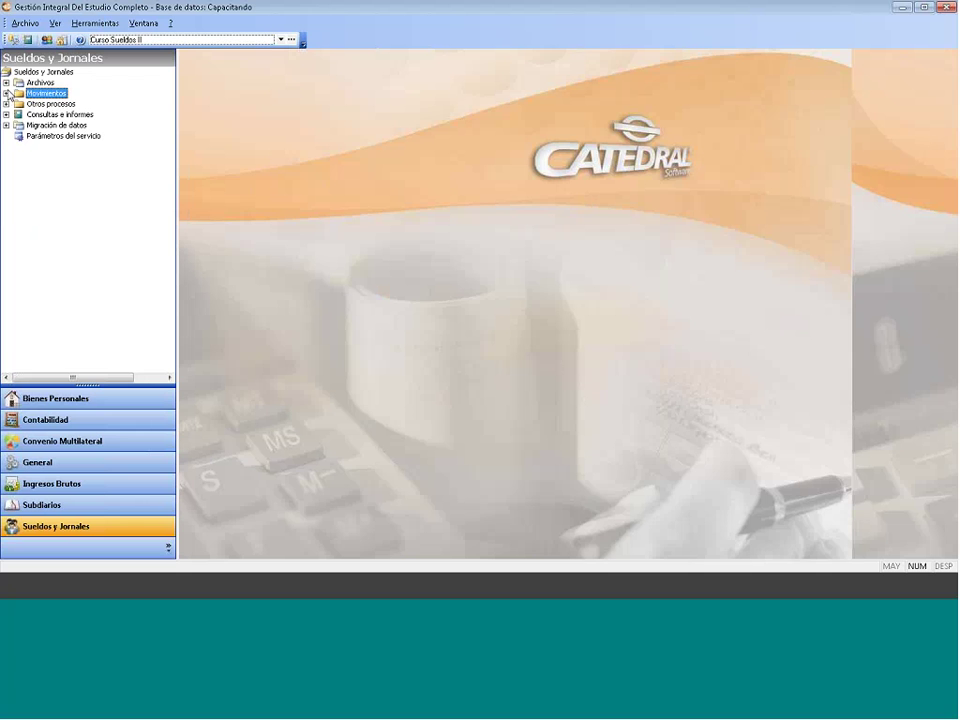
left_click(6, 82)
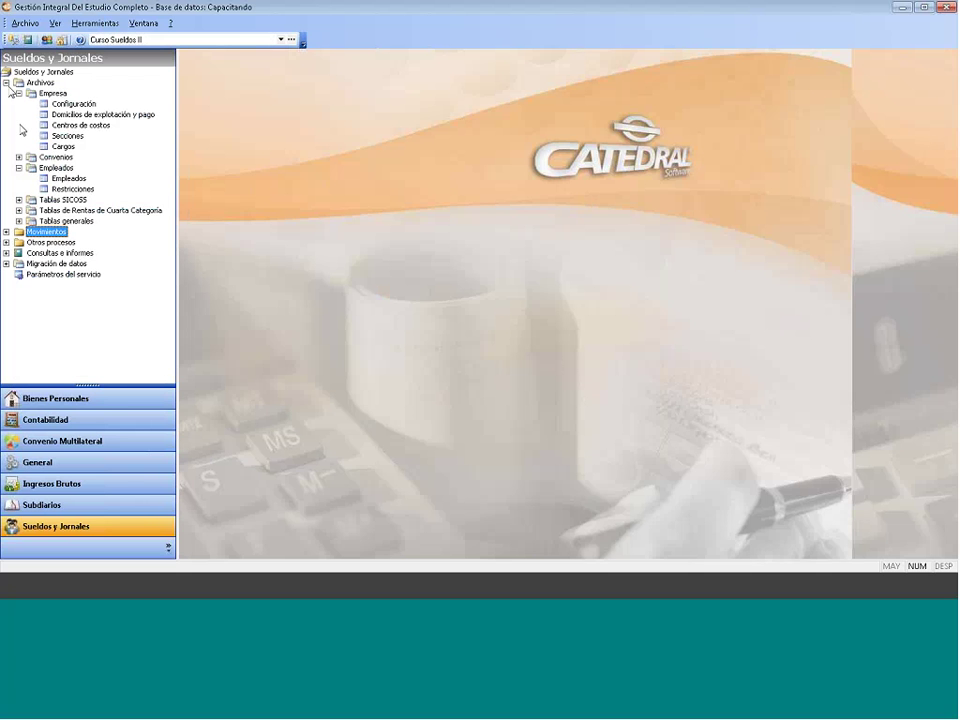
left_click(61, 180)
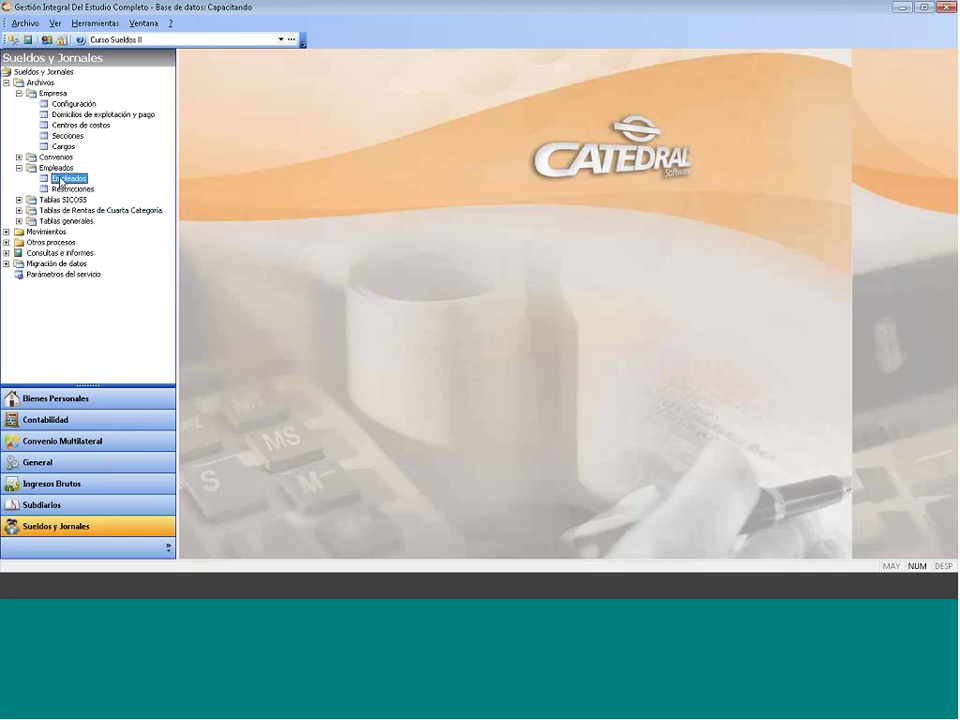
double_click(61, 180)
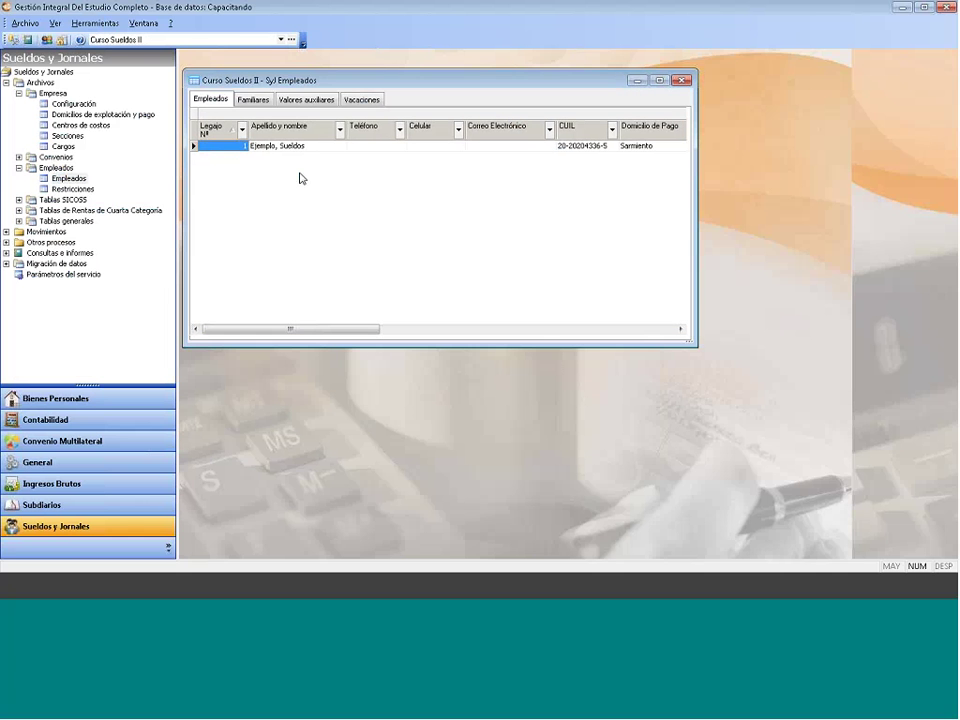
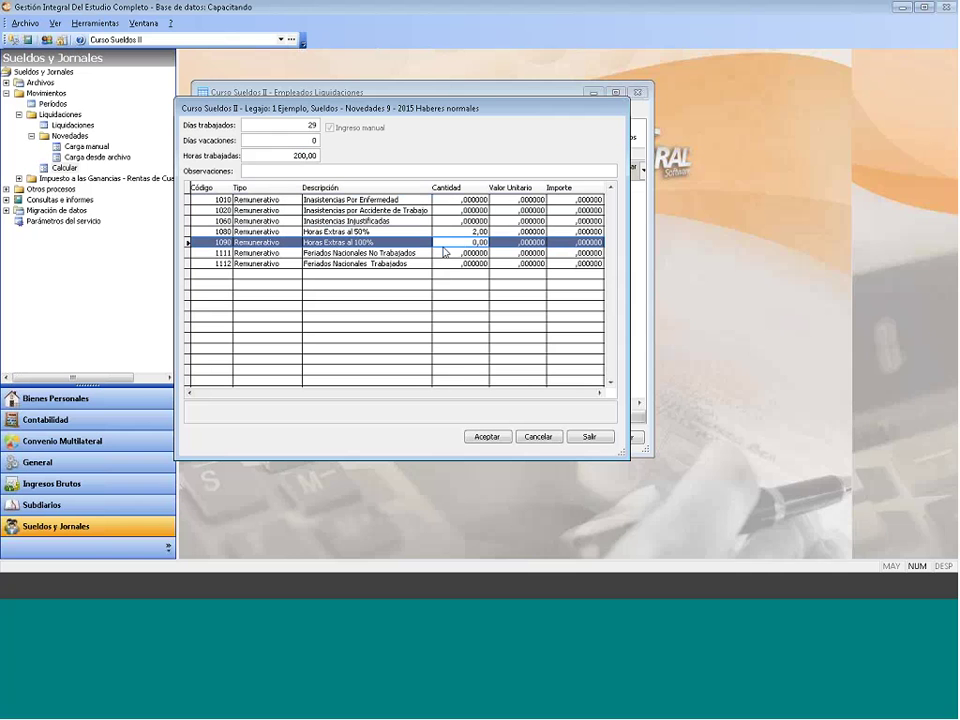
Step: Enter 1 hour for concept 1090 Horas Extras al 100% and calculate legajo 1's payslip (net 10263,00)
left_click(481, 242)
type("1")
left_click(478, 439)
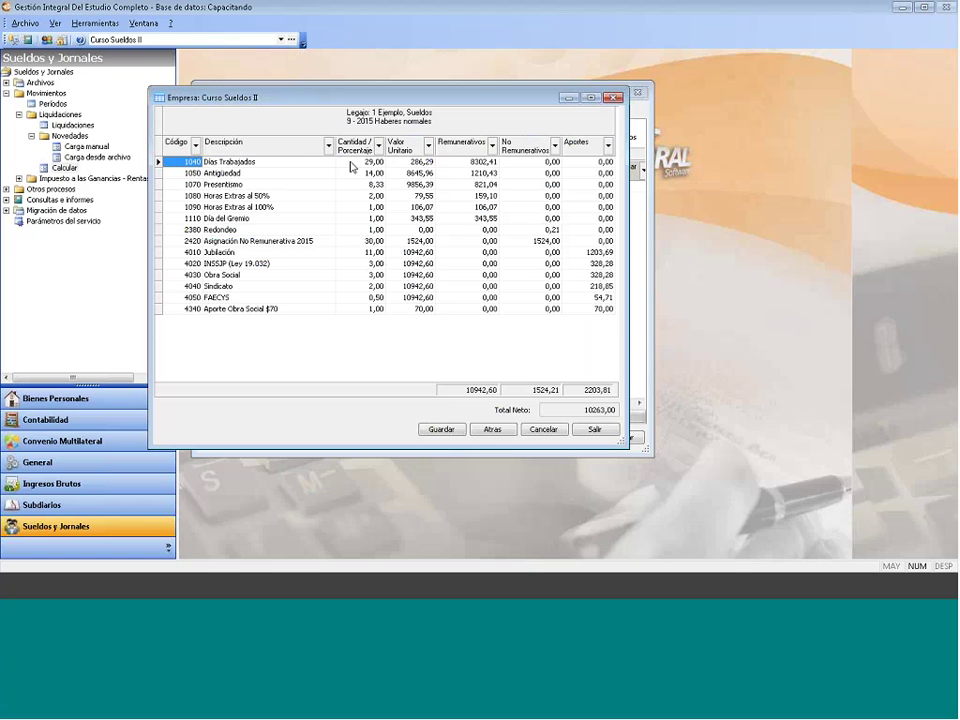
left_click(226, 165)
left_click(224, 174)
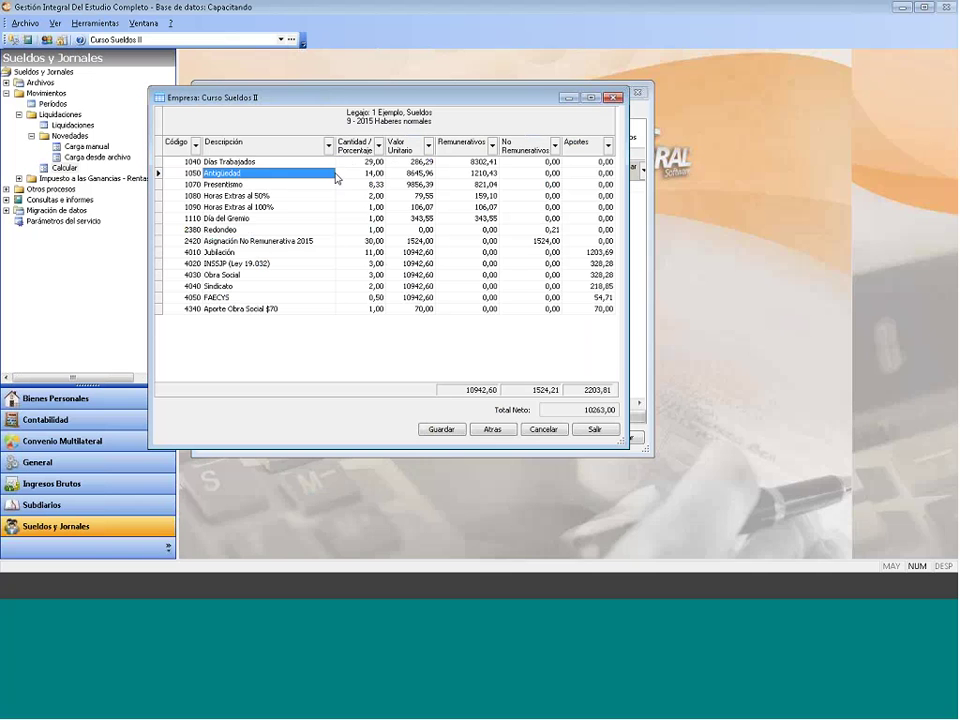
left_click(263, 185)
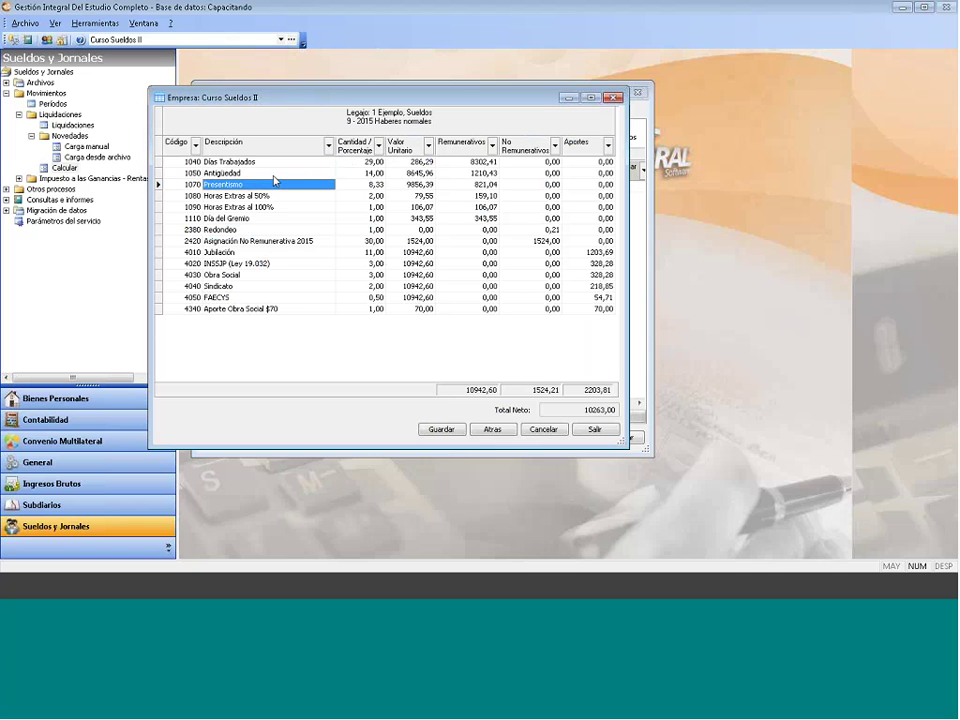
key("Down")
key("Down")
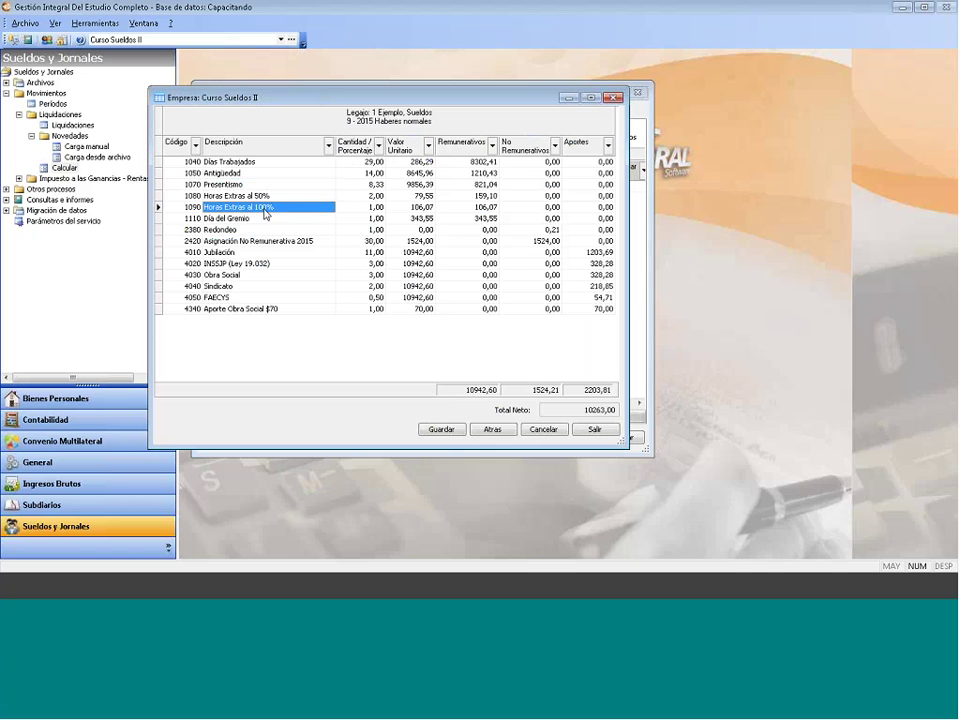
left_click(258, 219)
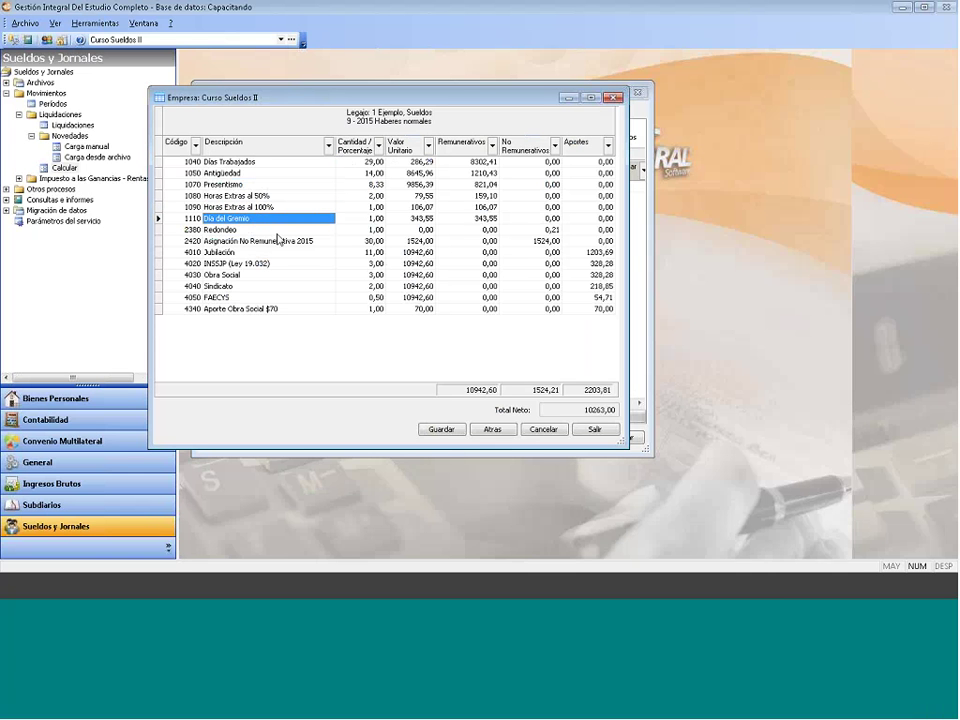
left_click(334, 242)
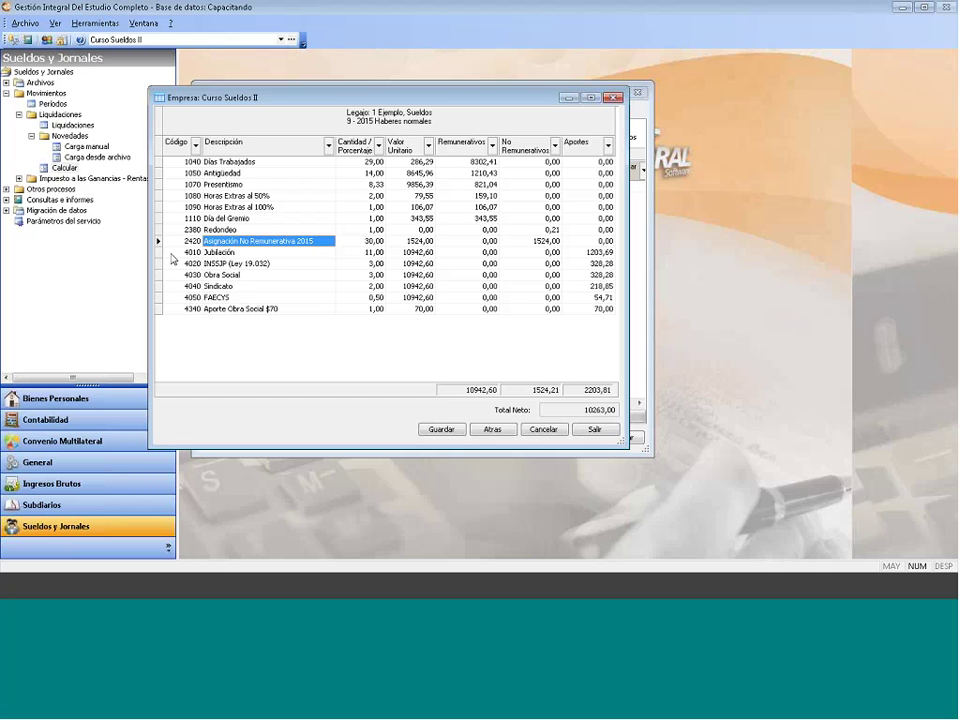
left_click(215, 310)
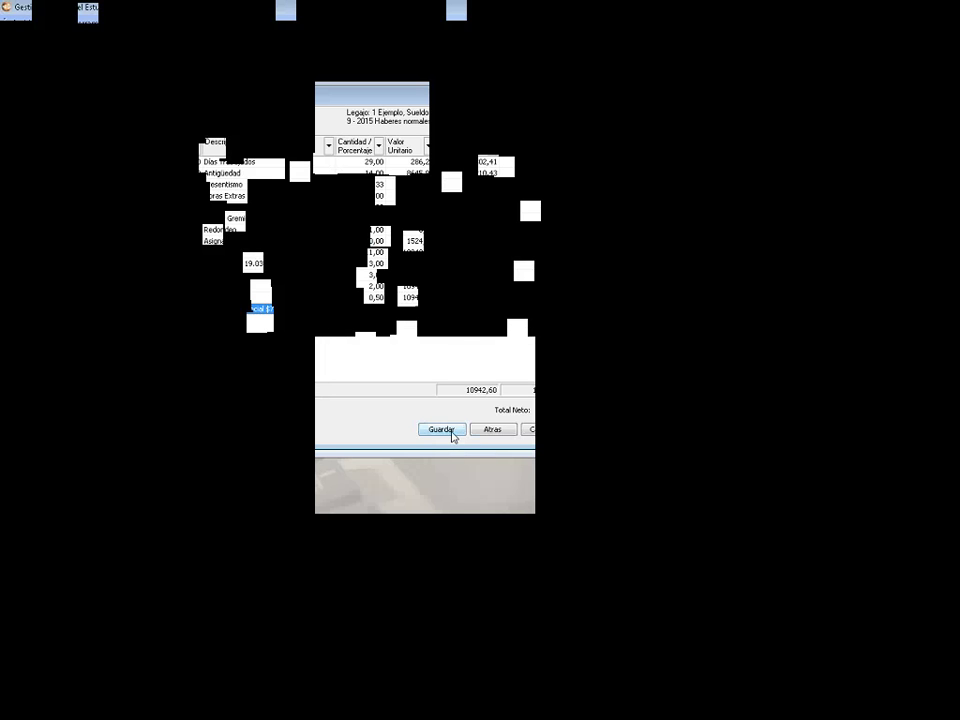
Step: Save legajo 1's calculated 9-2015 Haberes normales liquidation
left_click(452, 436)
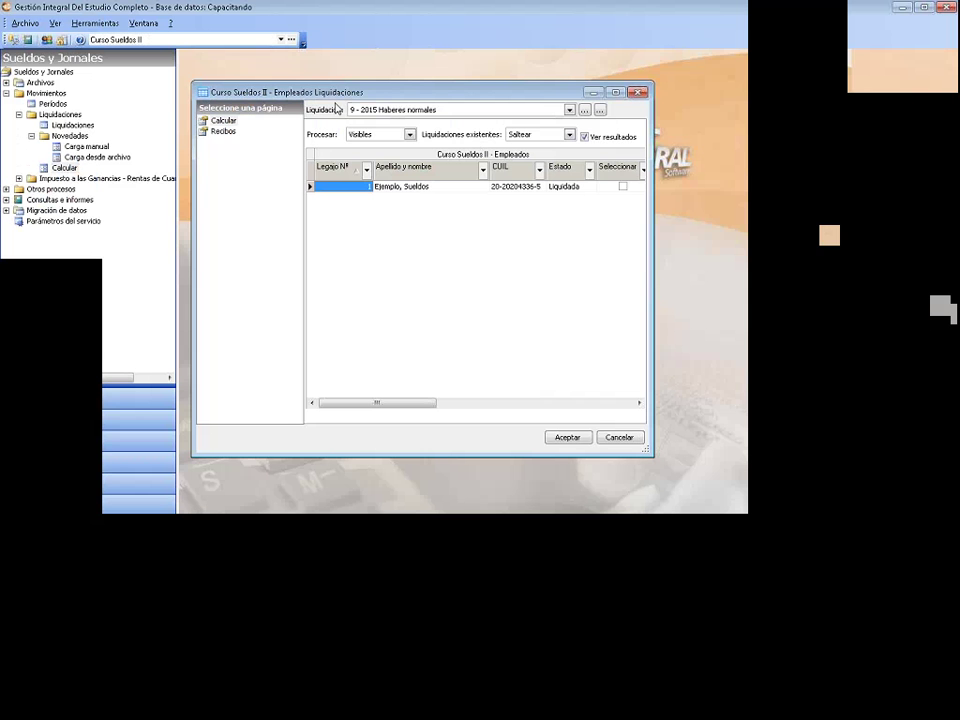
Step: Select liquidation 9 - 2015 Haberes normales and set the receipt format to Recibo Económico A4
left_click(396, 110)
left_click(397, 116)
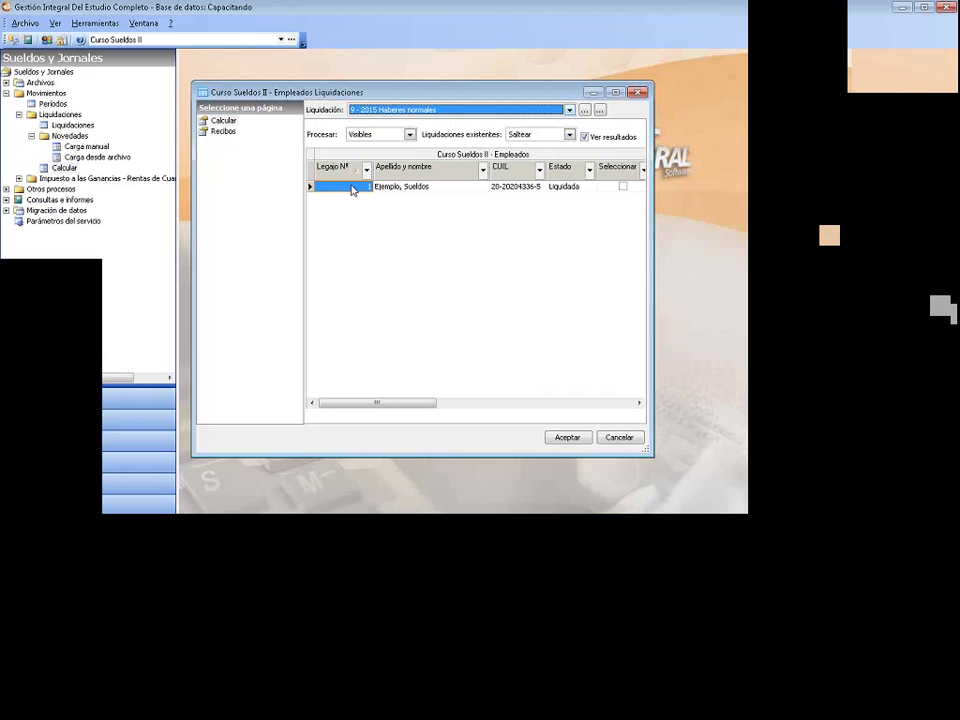
left_click(223, 122)
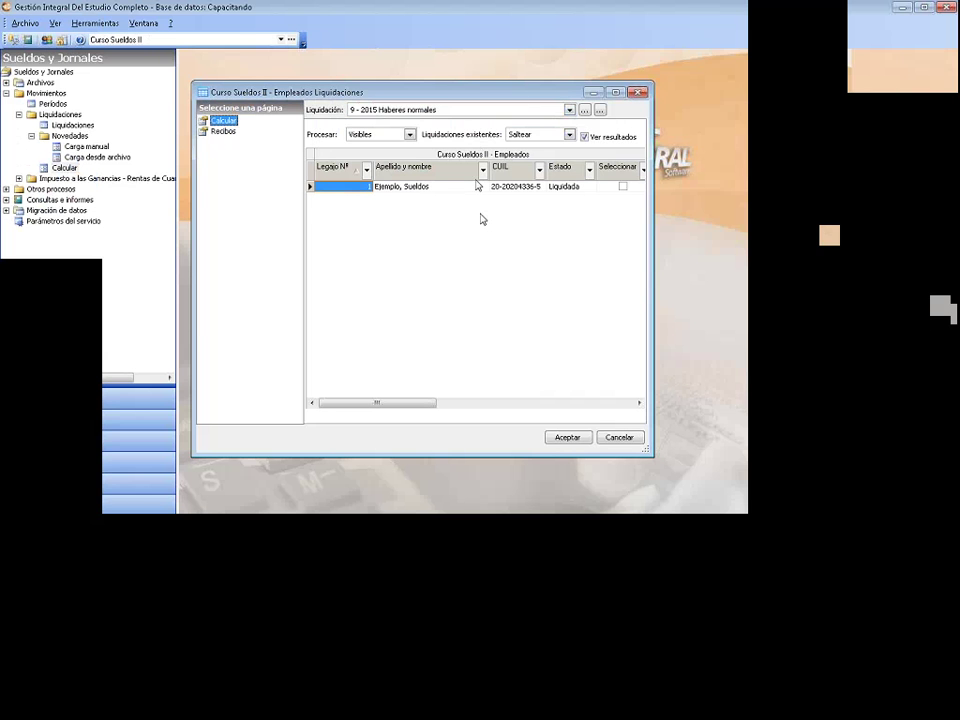
left_click(224, 132)
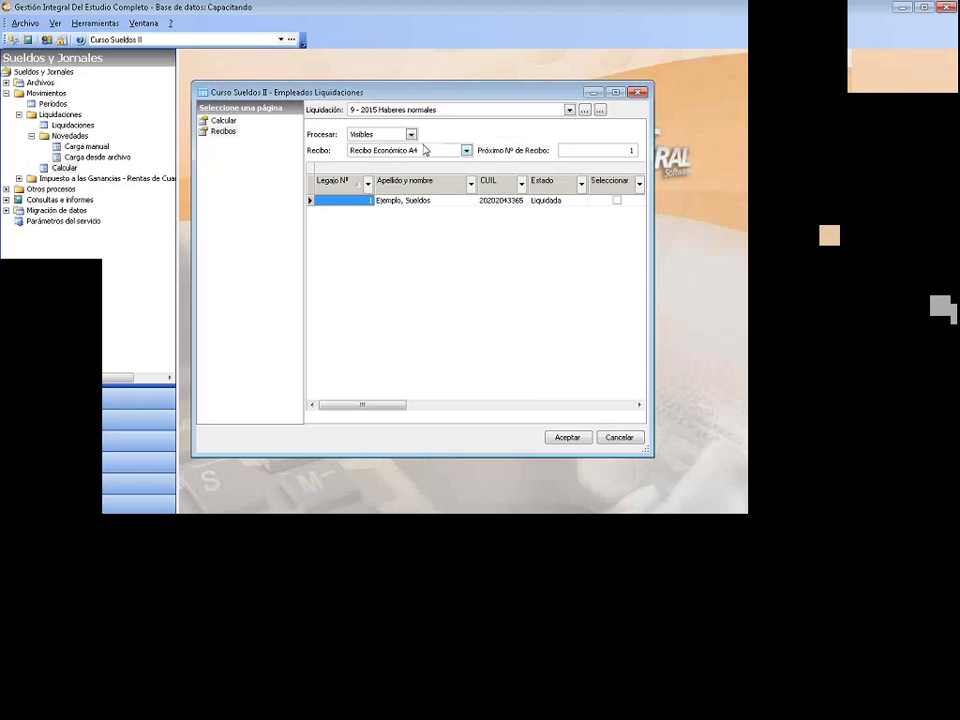
left_click(424, 149)
left_click(398, 189)
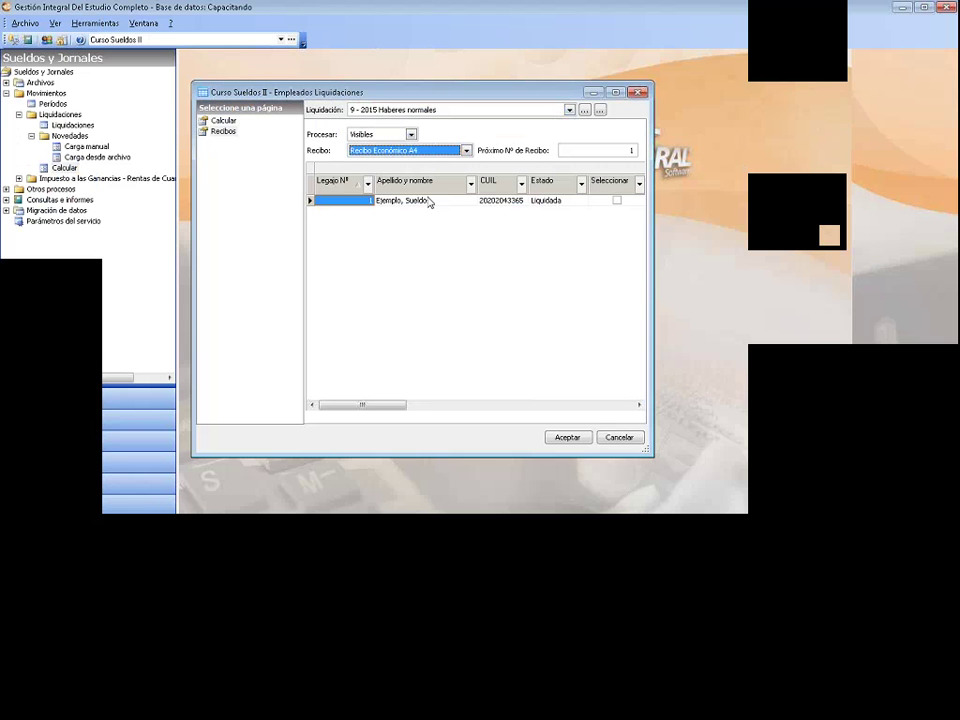
Step: Review legajo 1's calculated concept details, then close them
left_click(416, 201)
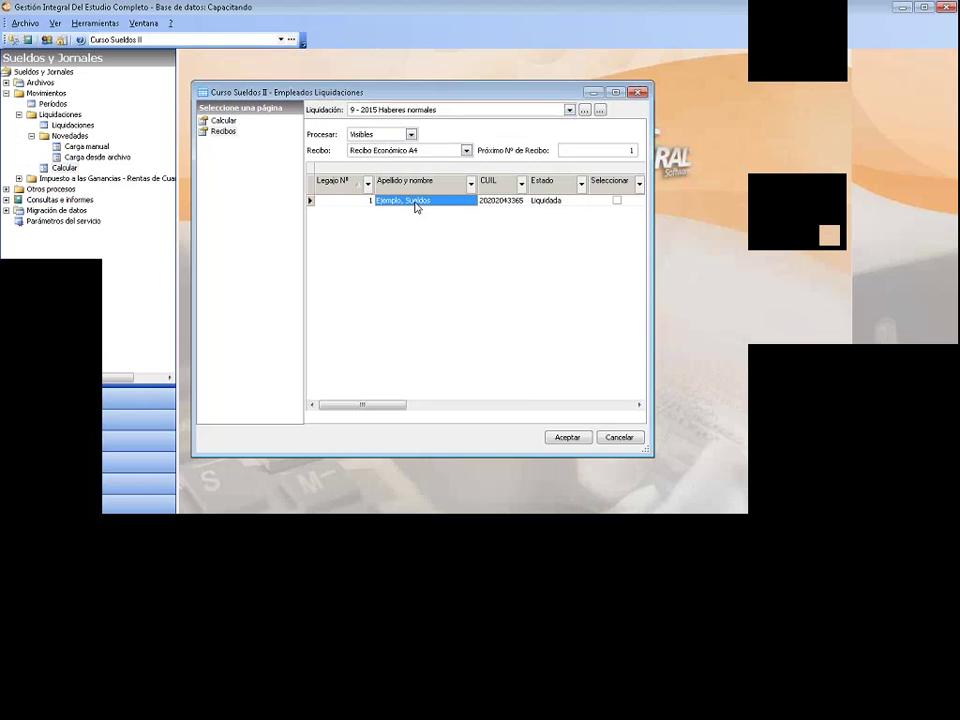
double_click(416, 203)
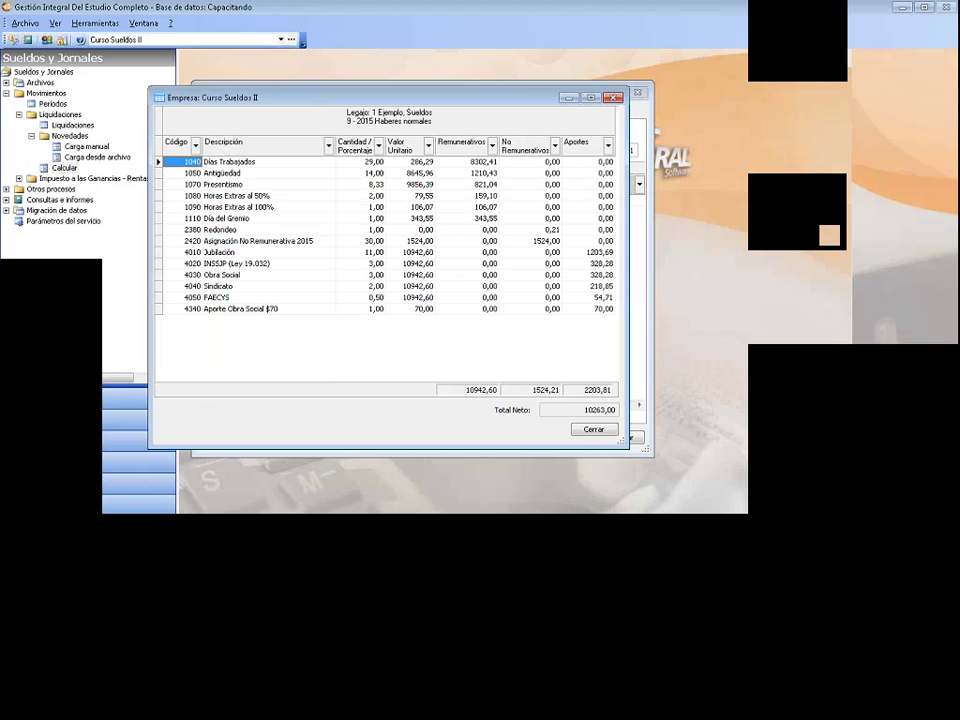
left_click(613, 97)
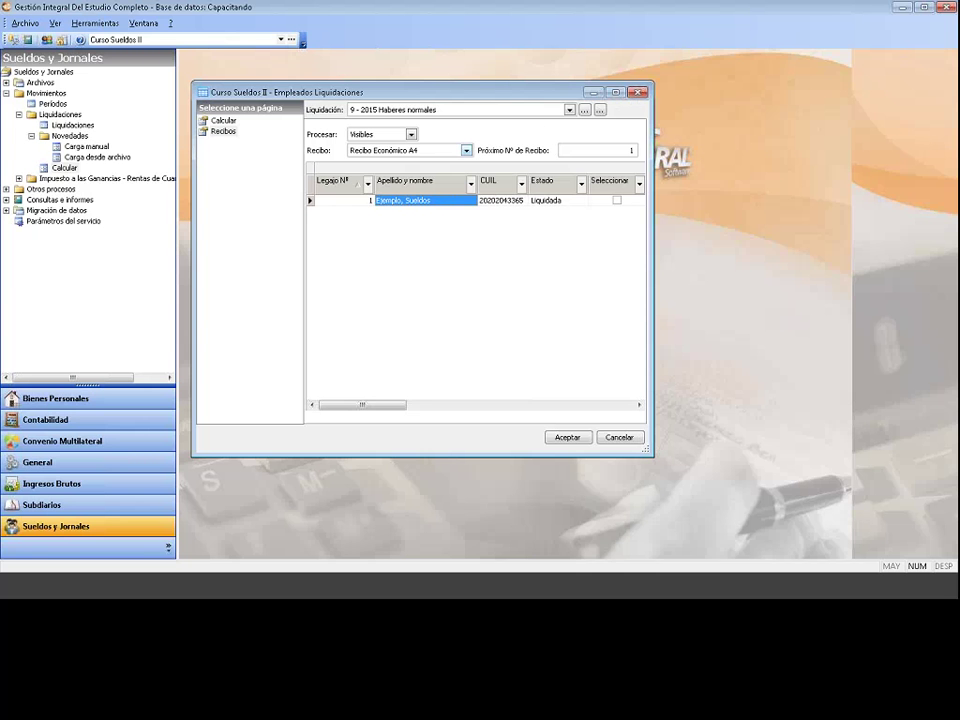
left_click(466, 150)
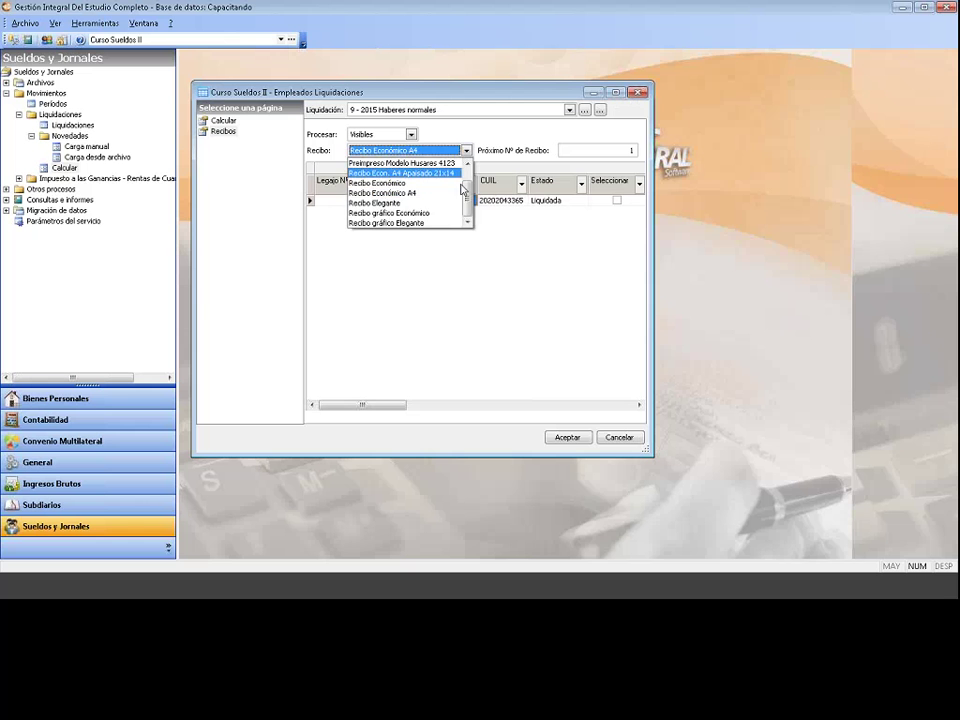
left_click(466, 150)
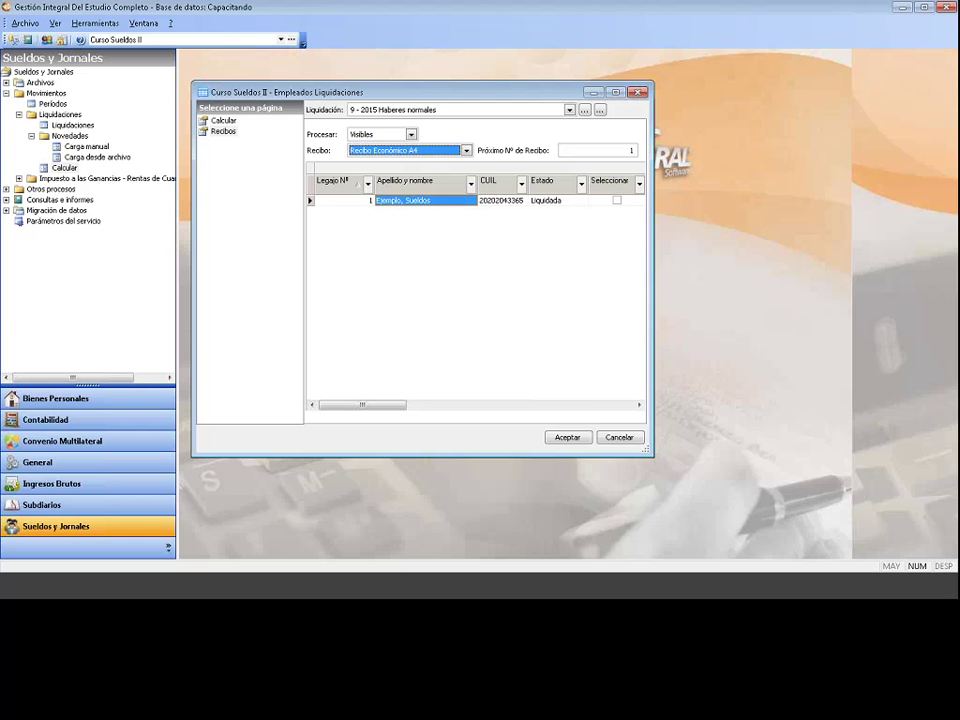
left_click(564, 437)
left_click(565, 437)
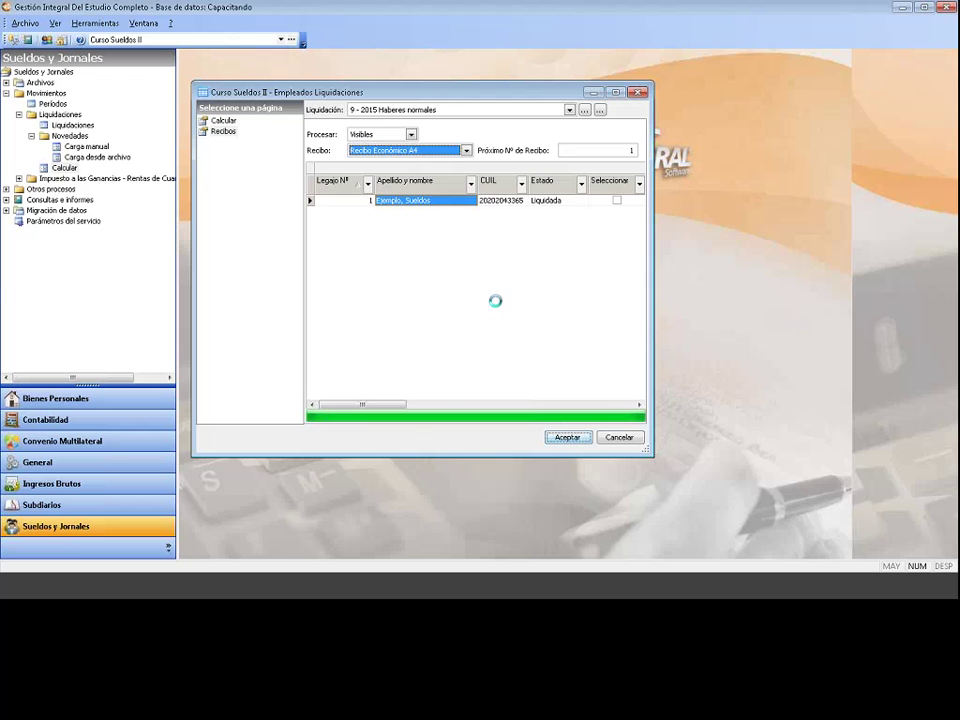
left_click(366, 228)
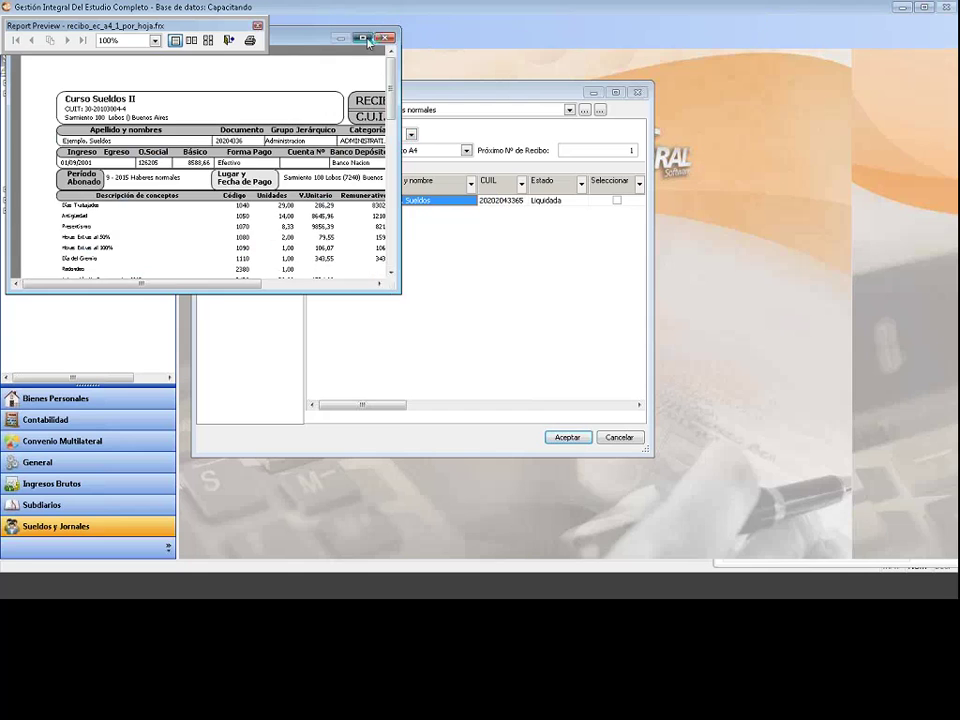
left_click(364, 37)
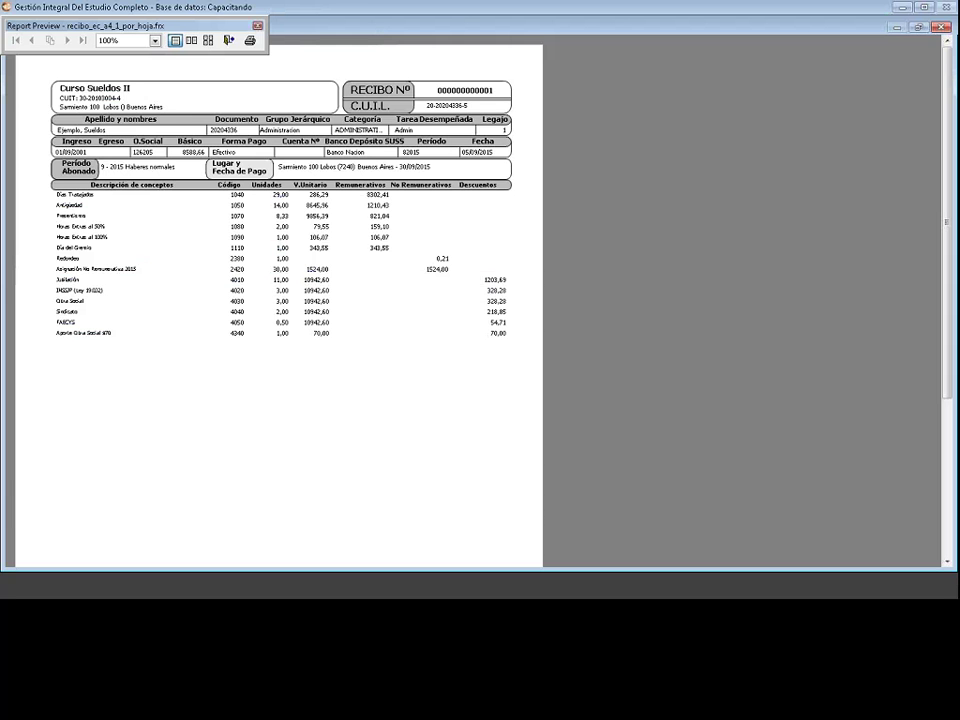
scroll(390, 293, "down", 2)
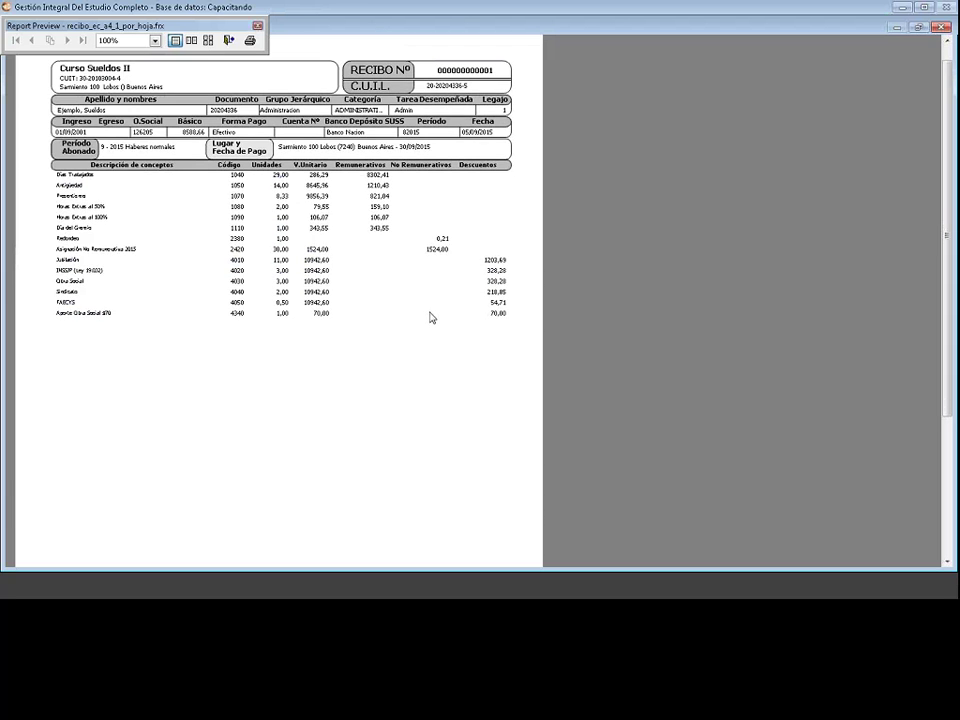
scroll(431, 318, "down", 5)
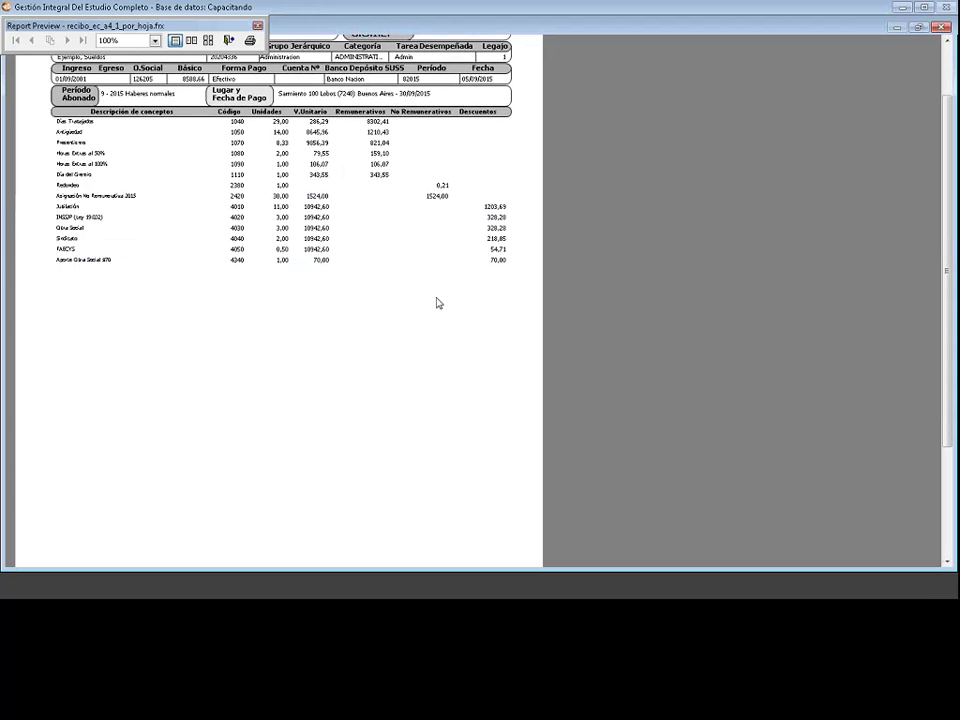
scroll(446, 291, "up", 5)
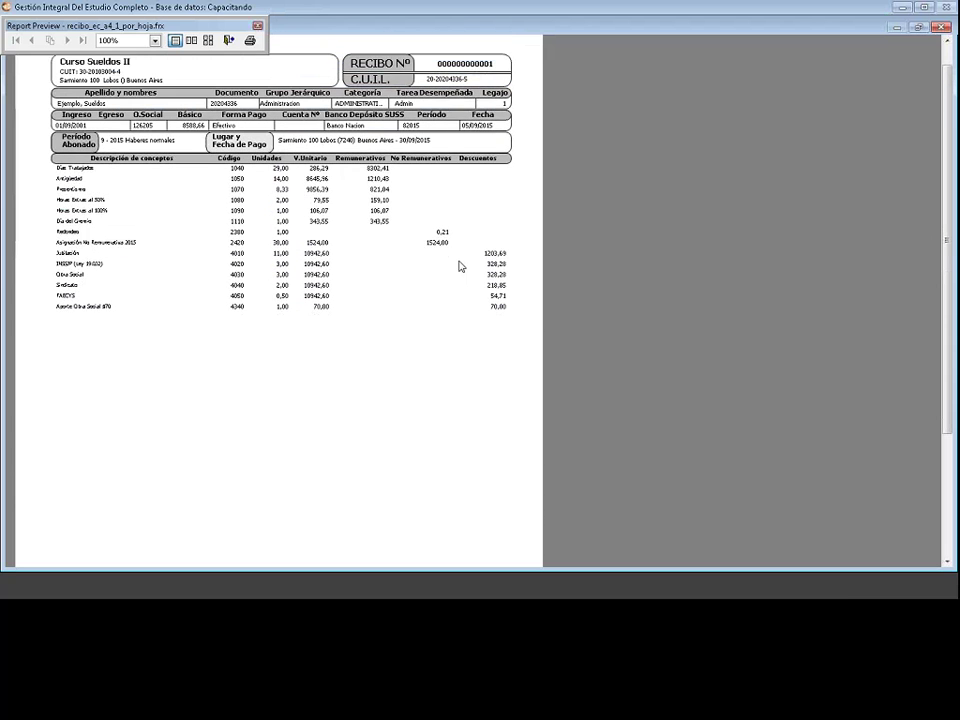
scroll(460, 266, "up", 1)
left_click(255, 26)
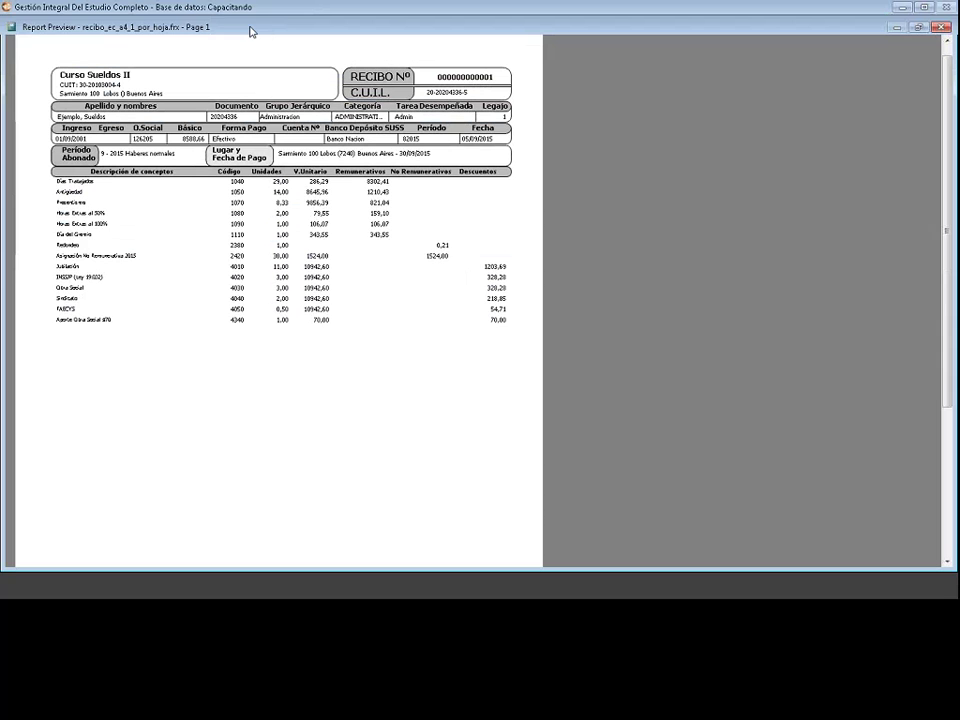
left_click(12, 27)
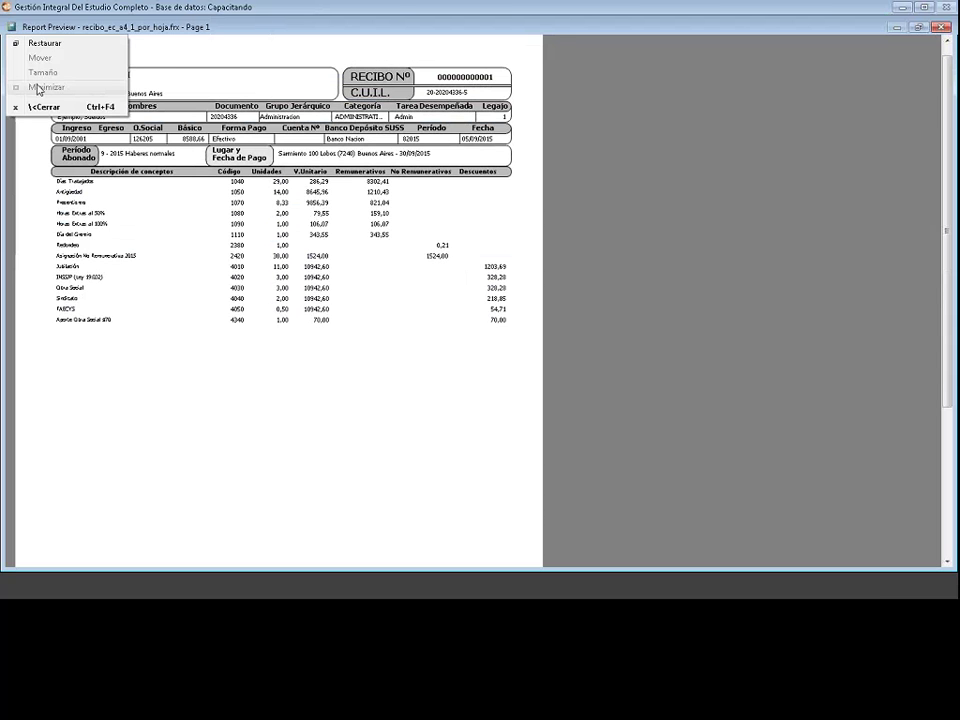
left_click(43, 43)
key("Escape")
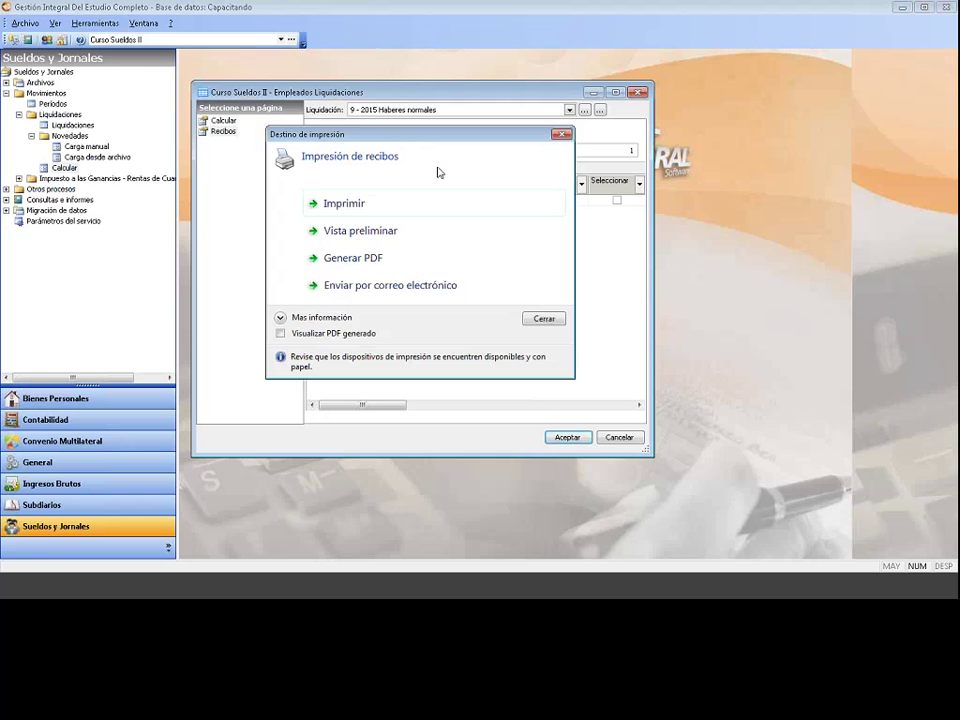
key("Escape")
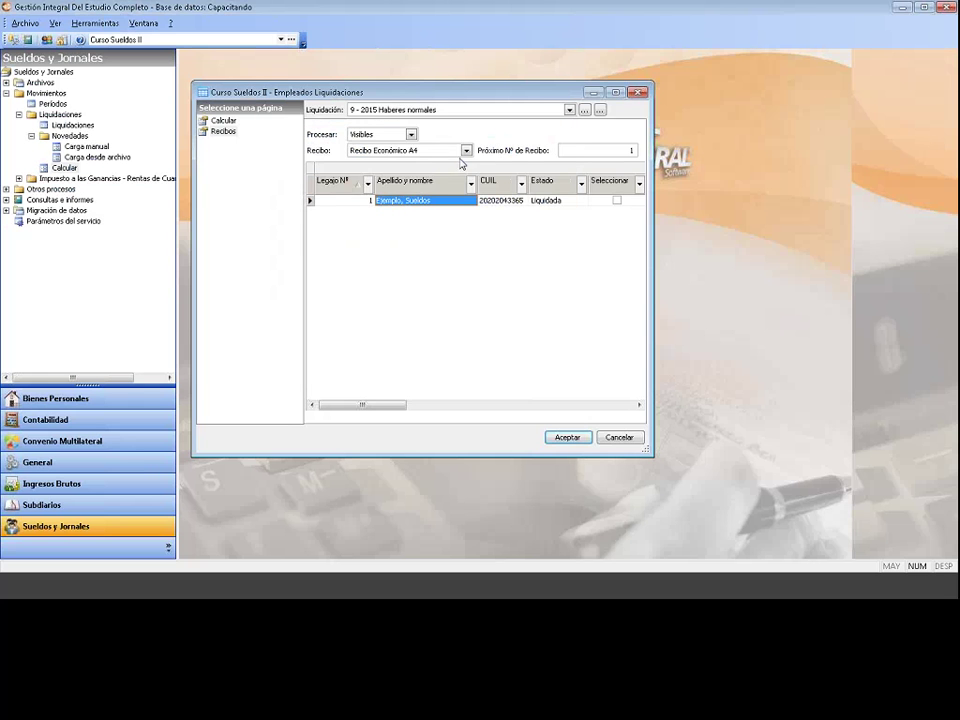
Step: Generate the Borrador de liquidación for 9 - 2015 Haberes normales as an on-screen preview
left_click(466, 150)
scroll(471, 183, "up", 1)
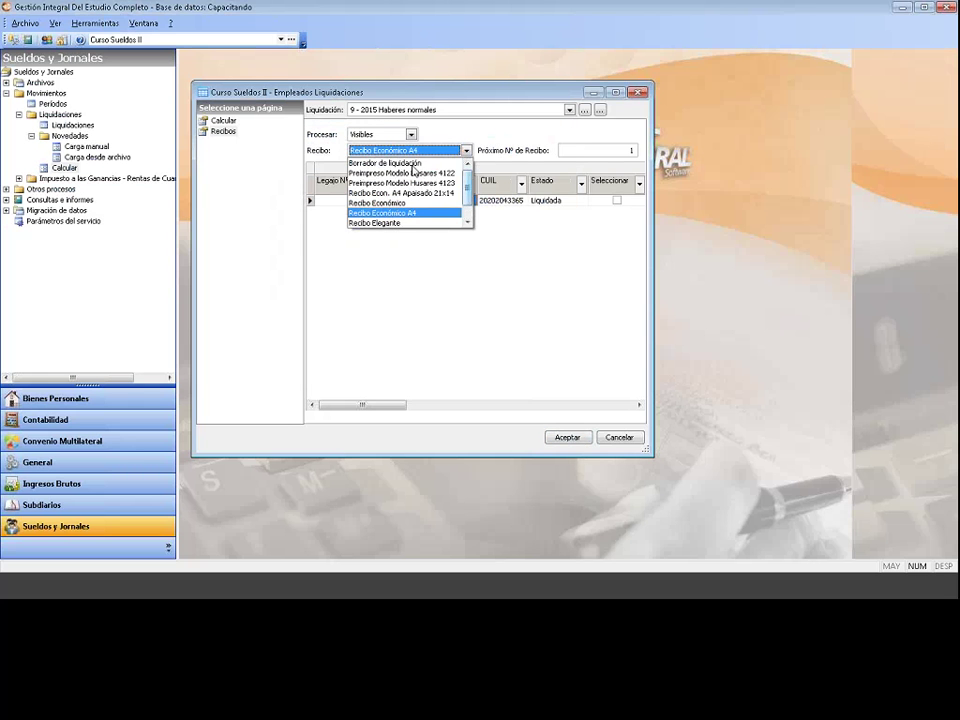
left_click(410, 161)
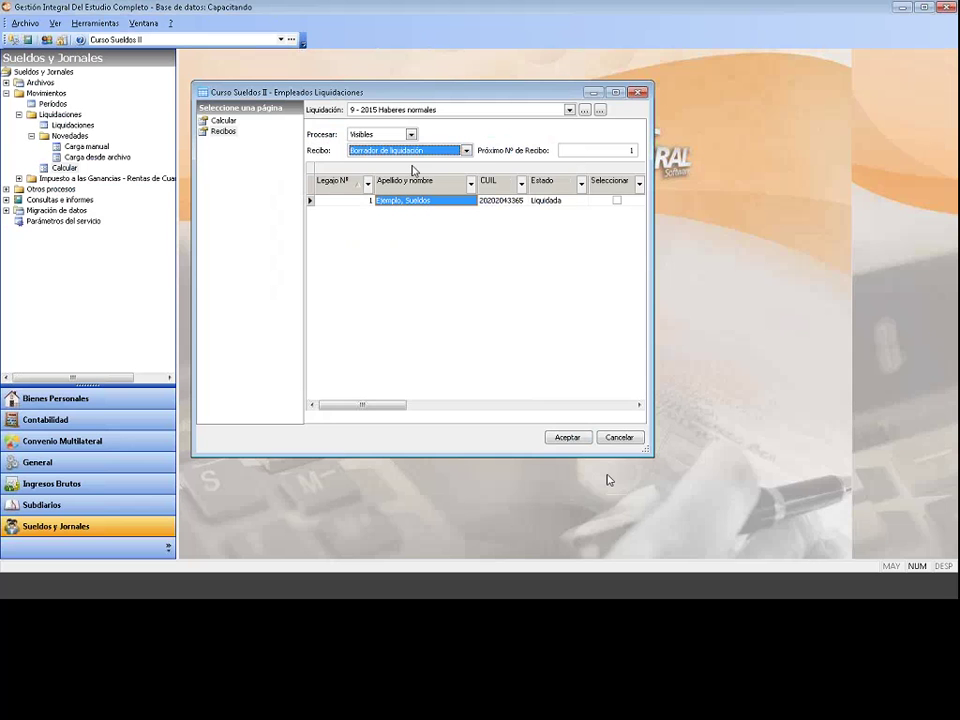
left_click(567, 437)
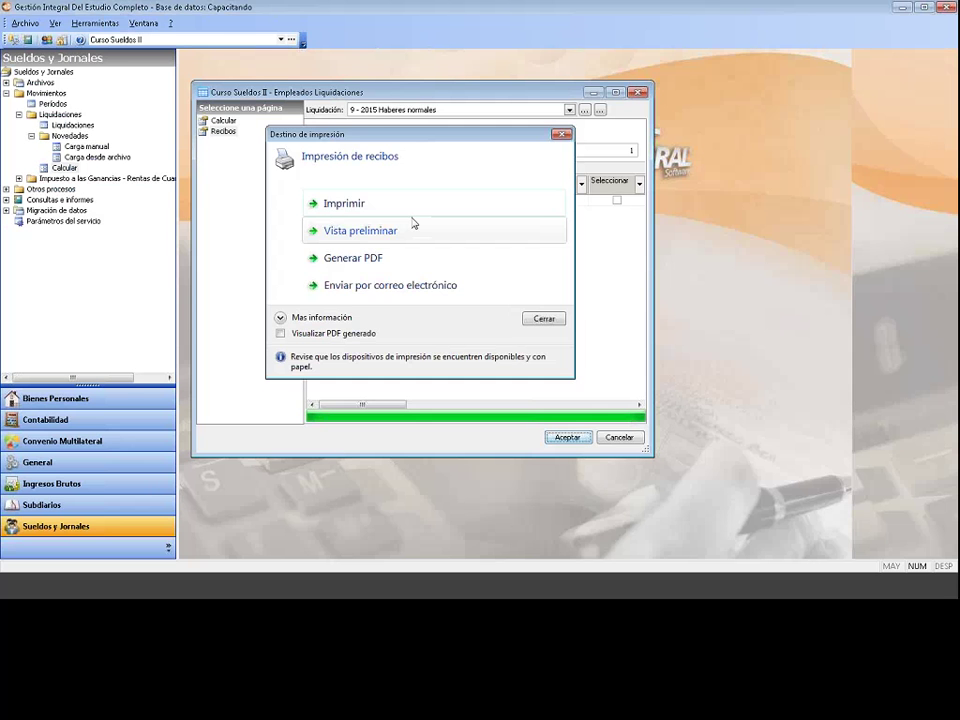
left_click(413, 223)
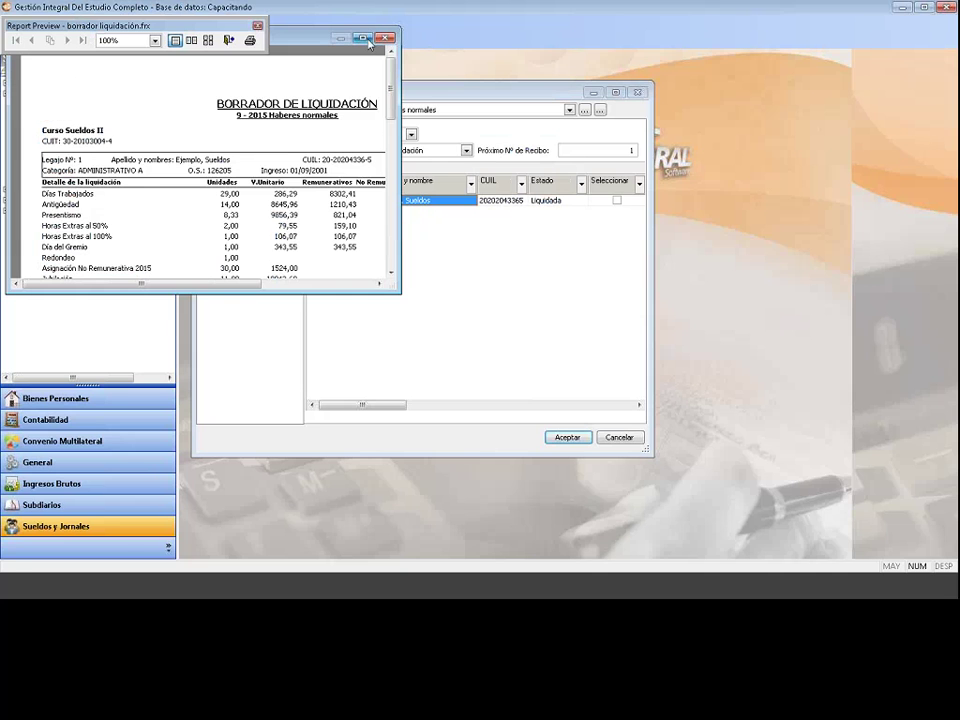
Step: Maximize the report preview and dismiss its floating toolbar
left_click(364, 38)
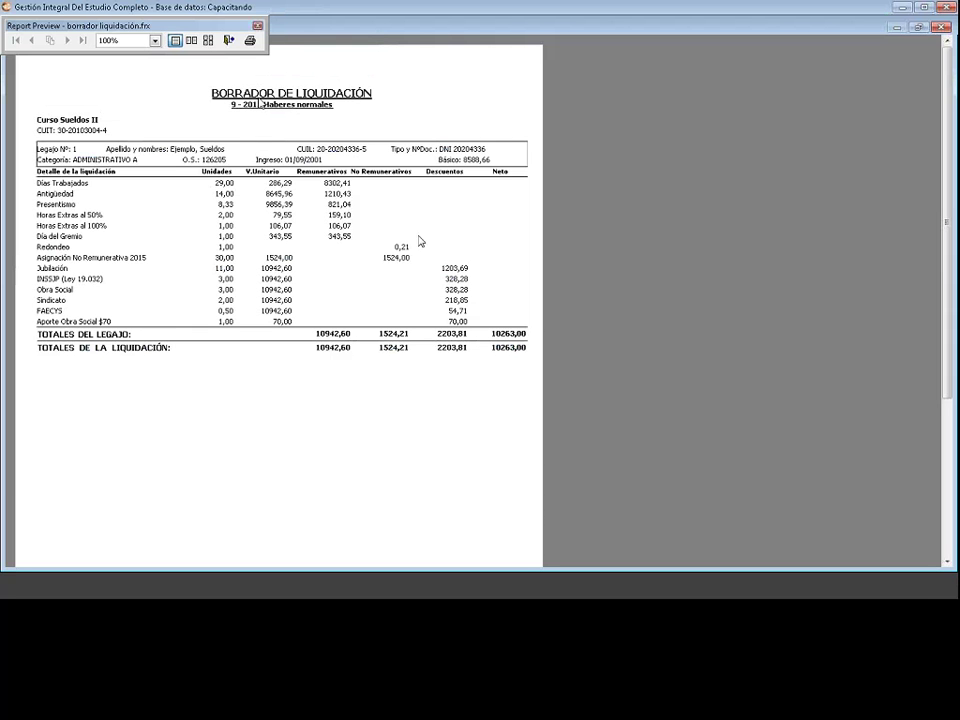
left_click(258, 25)
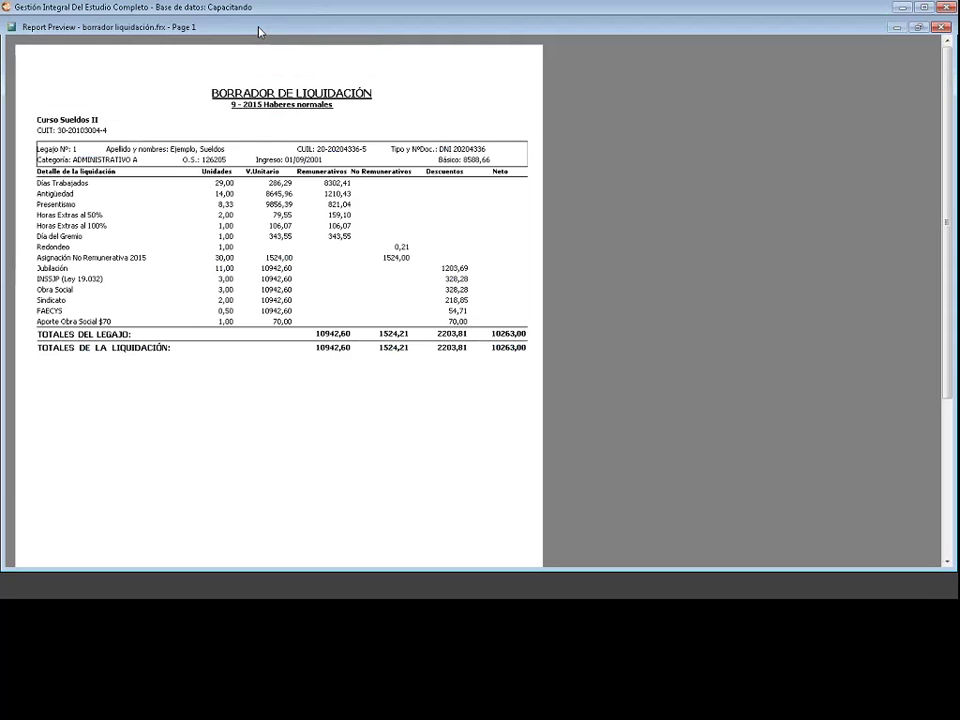
left_click(12, 28)
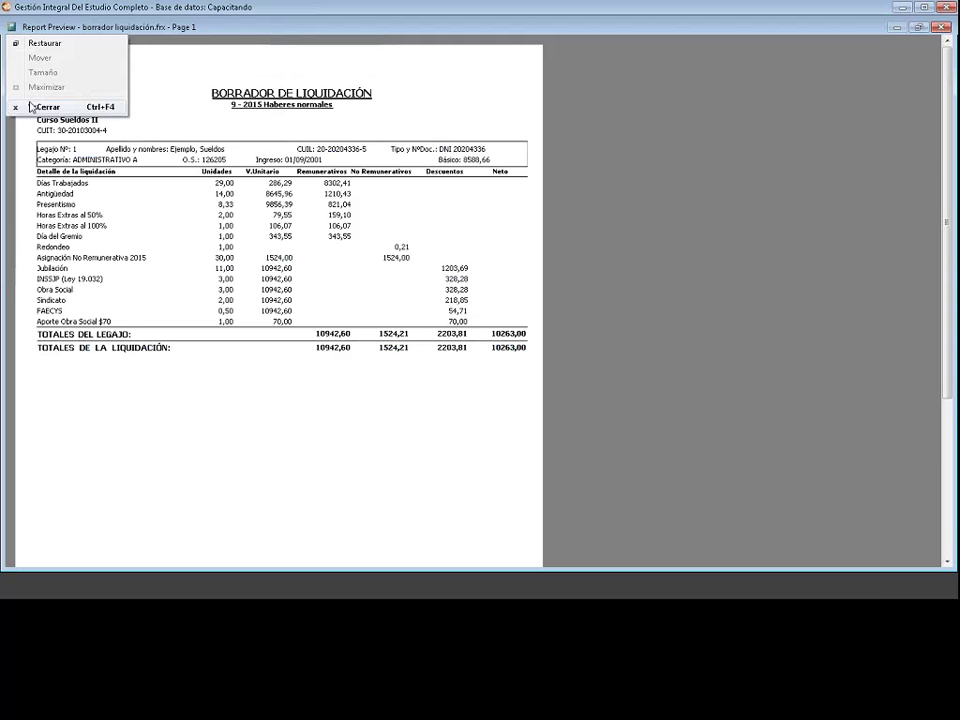
Step: Close the draft preview and print destination, keeping liquidation 9 - 2015 Haberes normales selected
left_click(30, 105)
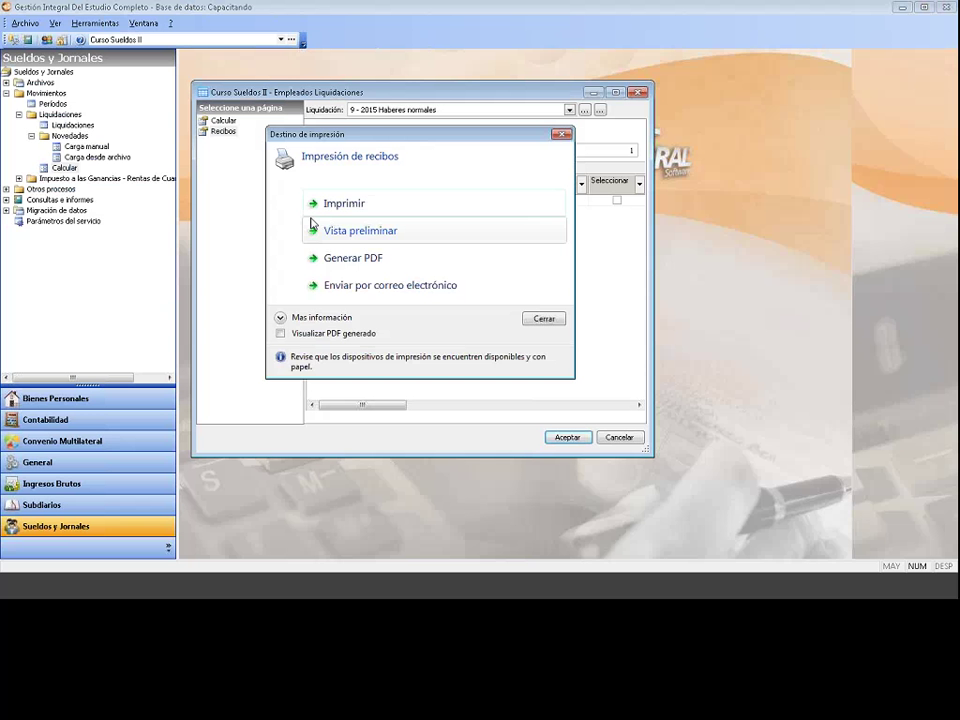
left_click(562, 135)
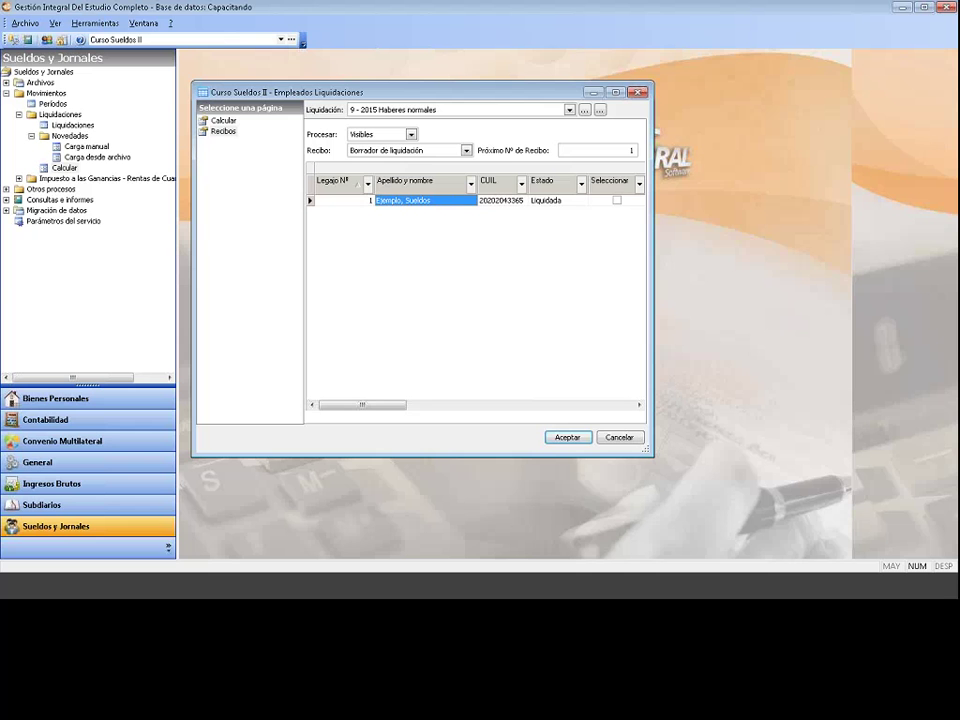
left_click(232, 121)
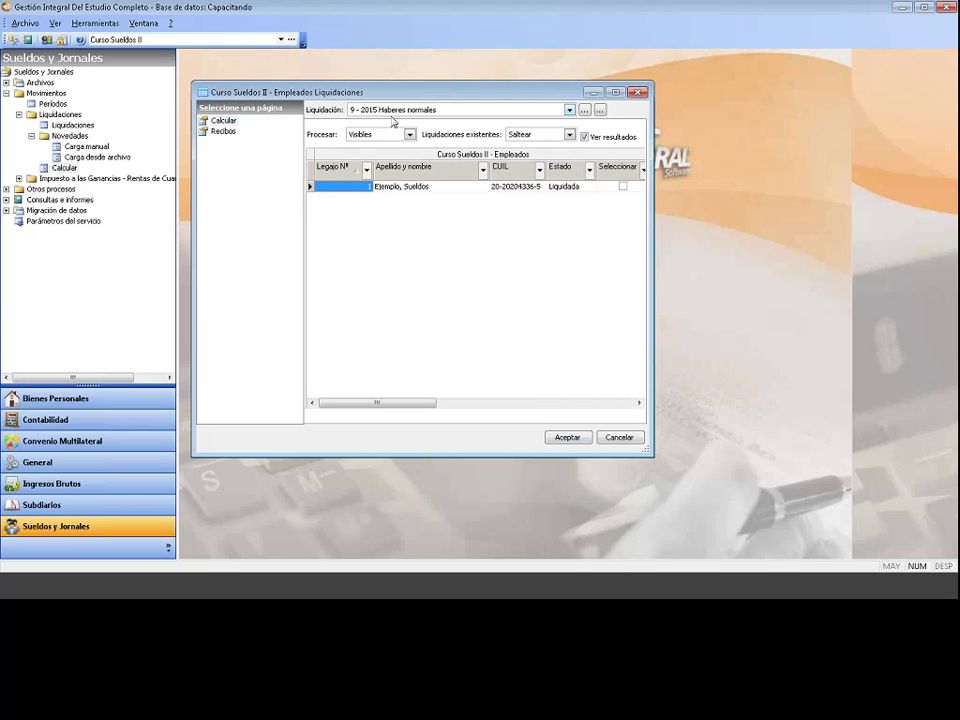
left_click(224, 131)
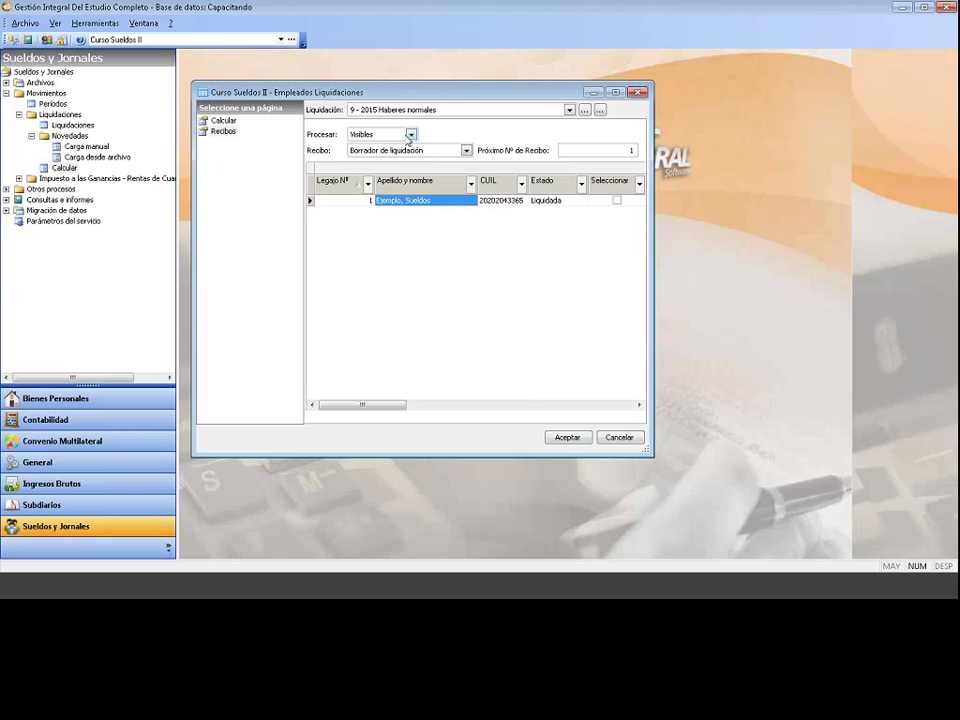
left_click(420, 110)
left_click(423, 120)
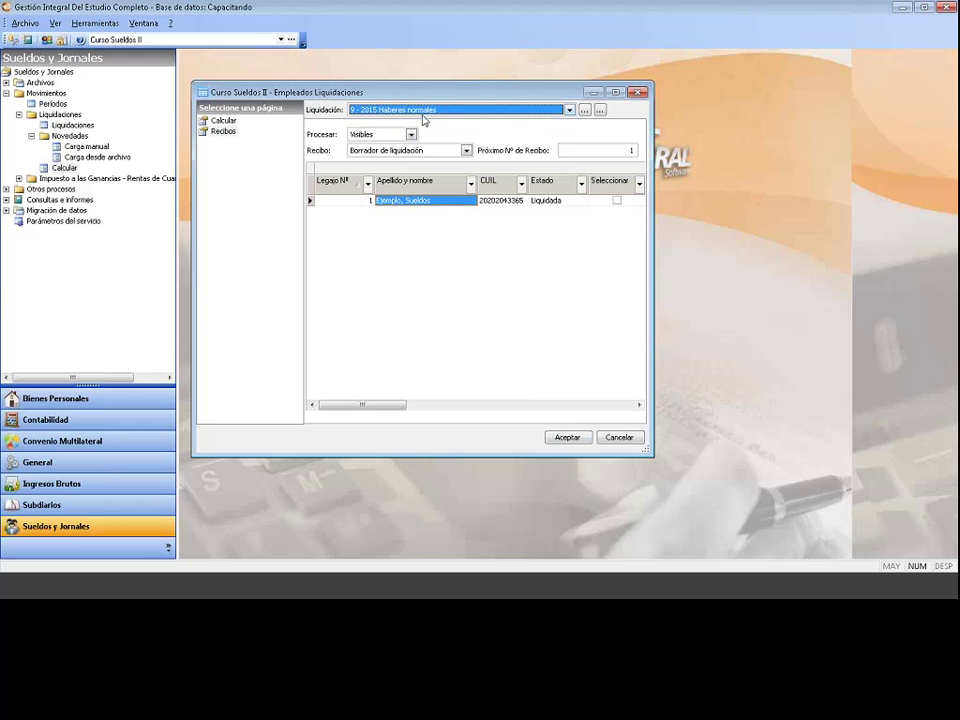
Step: Confirm legajo 1 is Liquidada on the Calcular page, then bring up its row options on Recibos
left_click(224, 120)
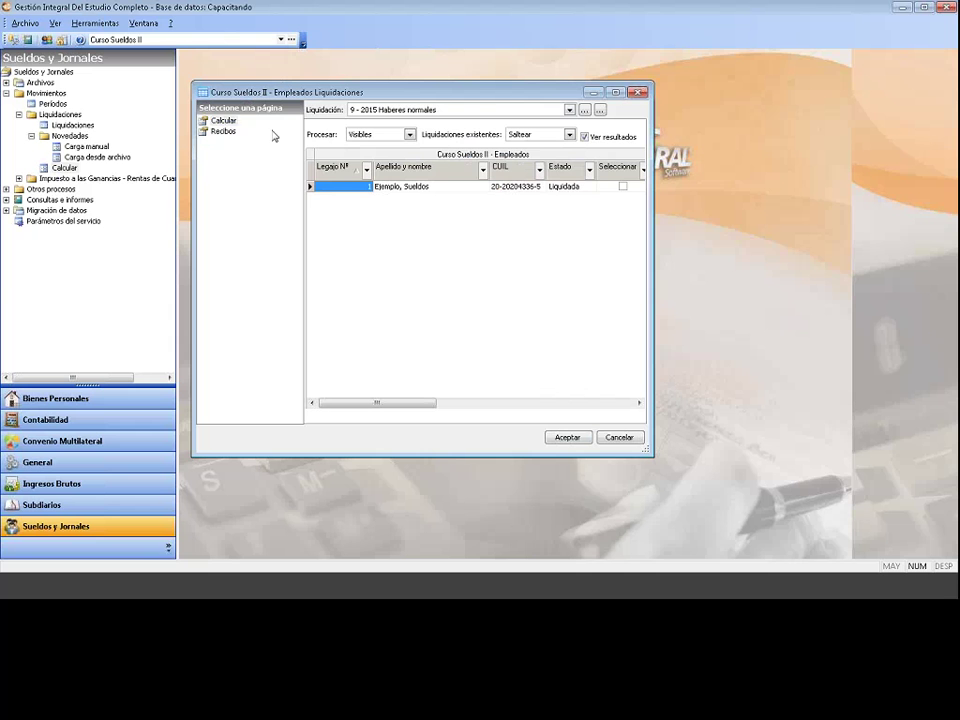
left_click(227, 134)
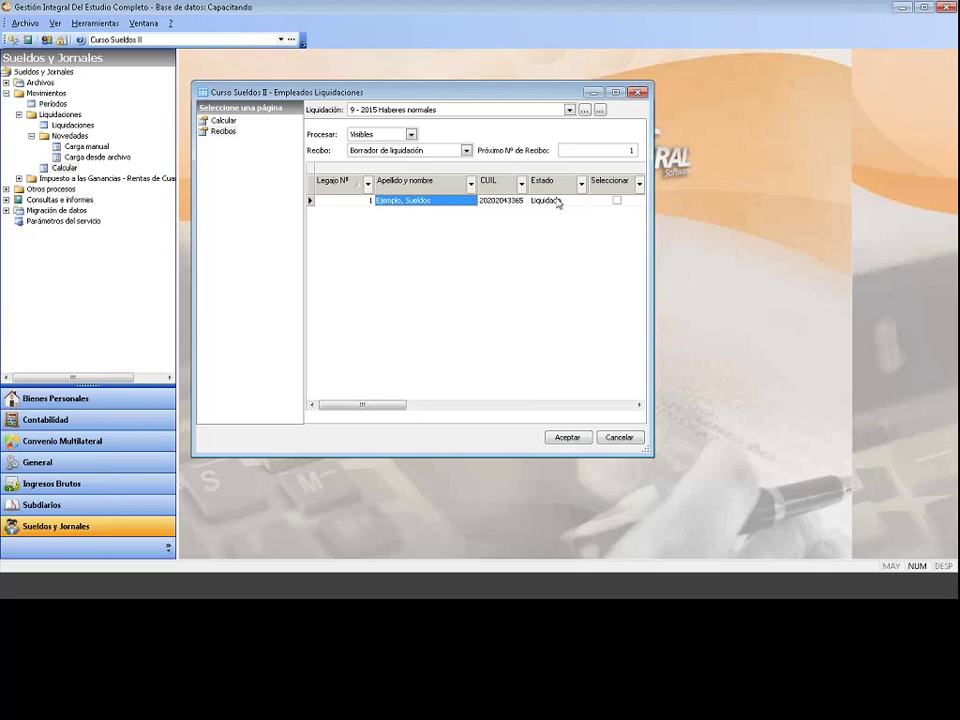
left_click(225, 121)
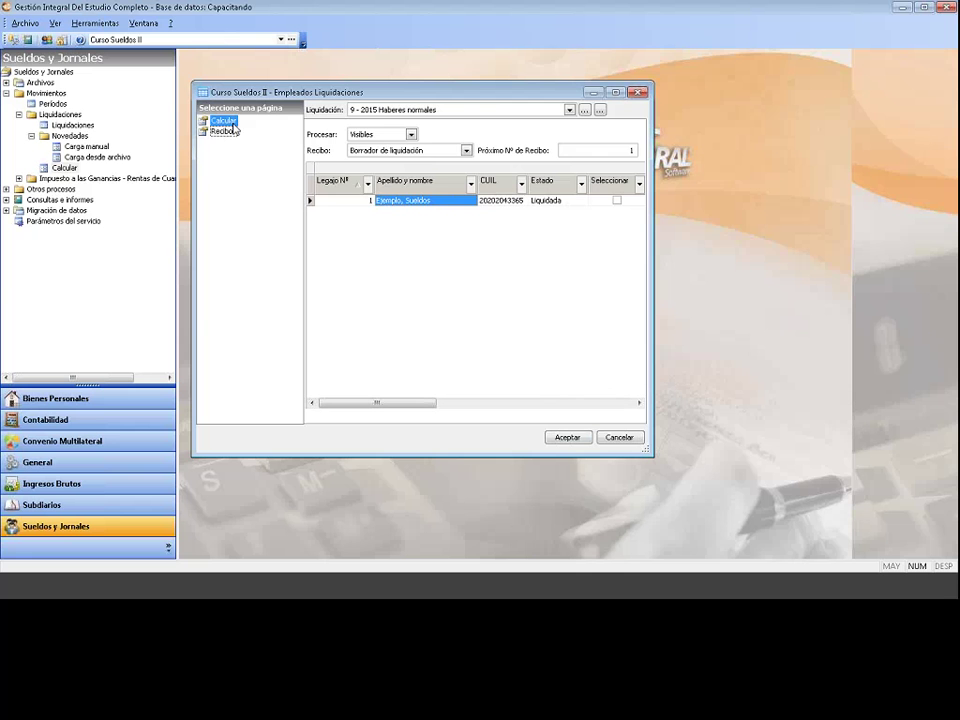
left_click(566, 187)
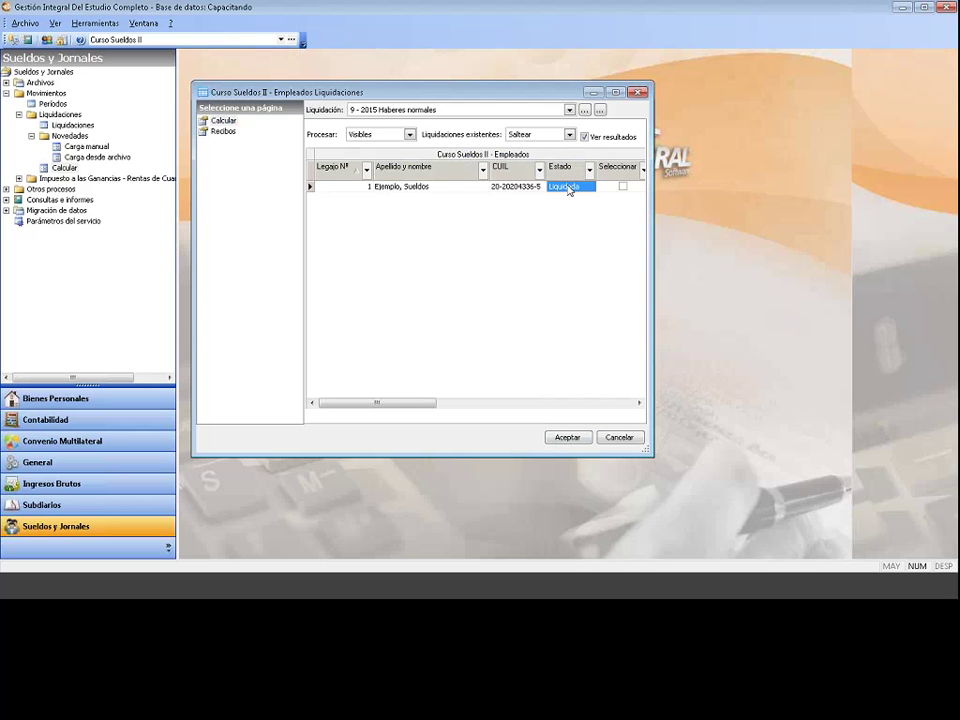
left_click(224, 132)
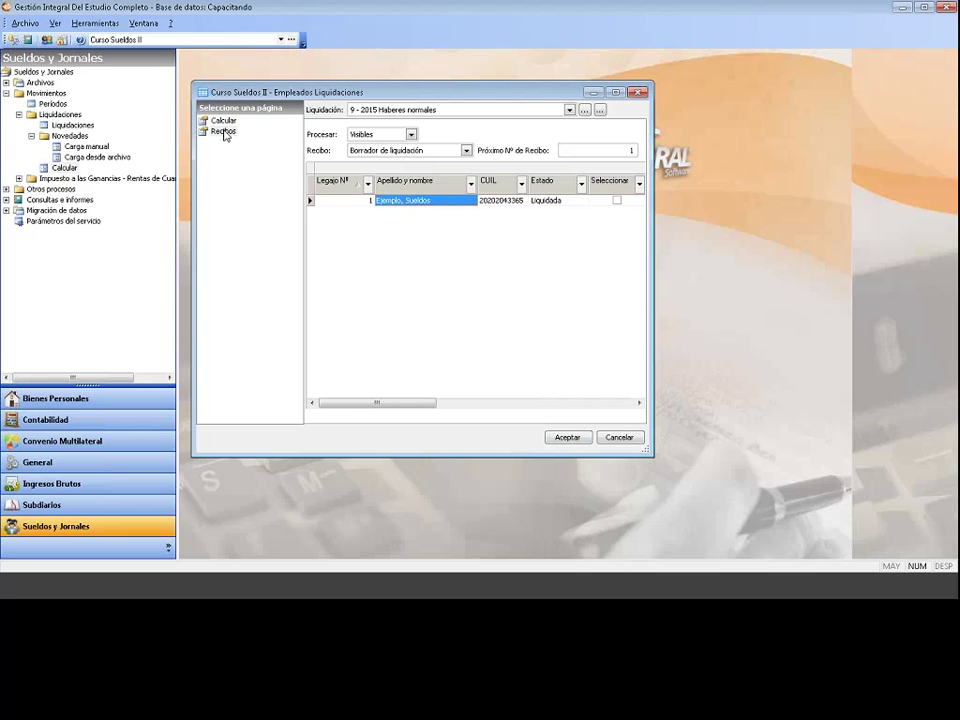
right_click(432, 203)
Step: Delete legajo 1's 9-2015 liquidation and verify it now shows No liquidada
left_click(448, 235)
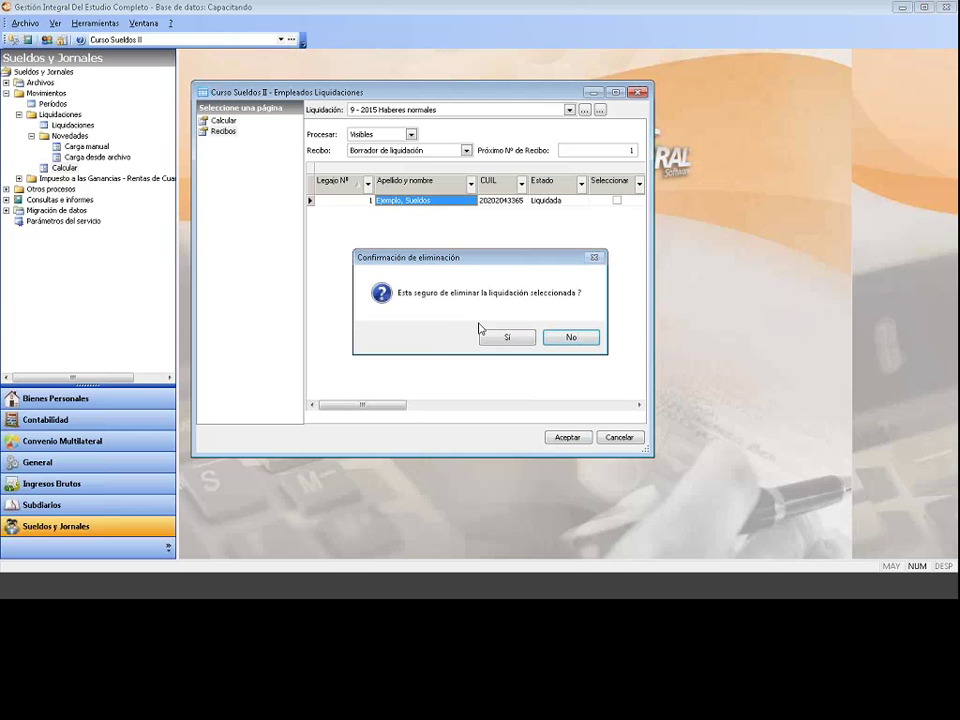
left_click(492, 338)
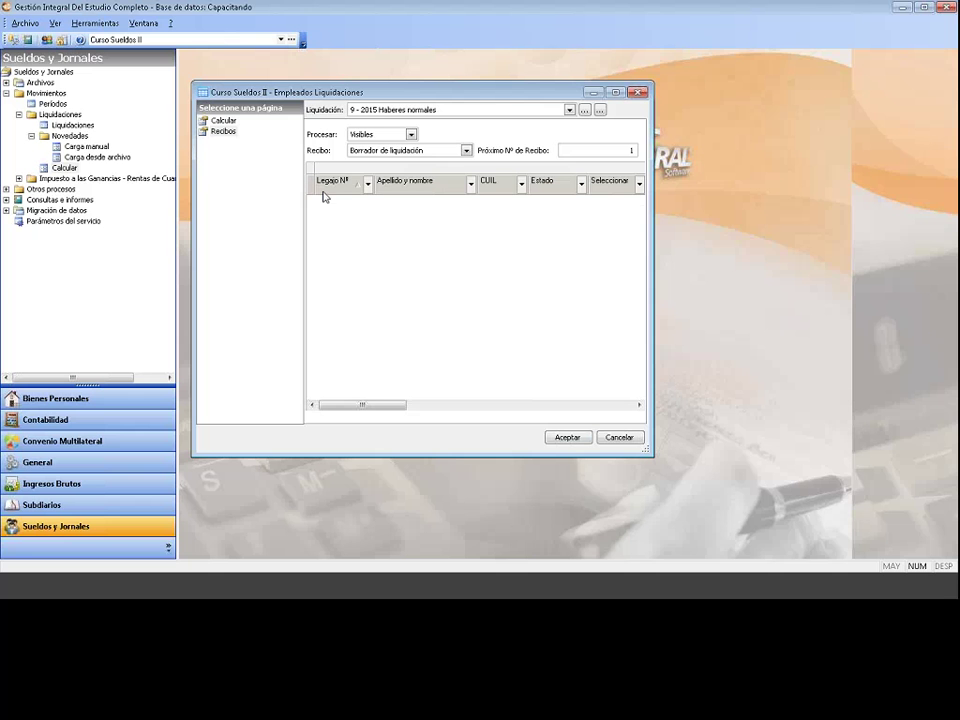
left_click(228, 121)
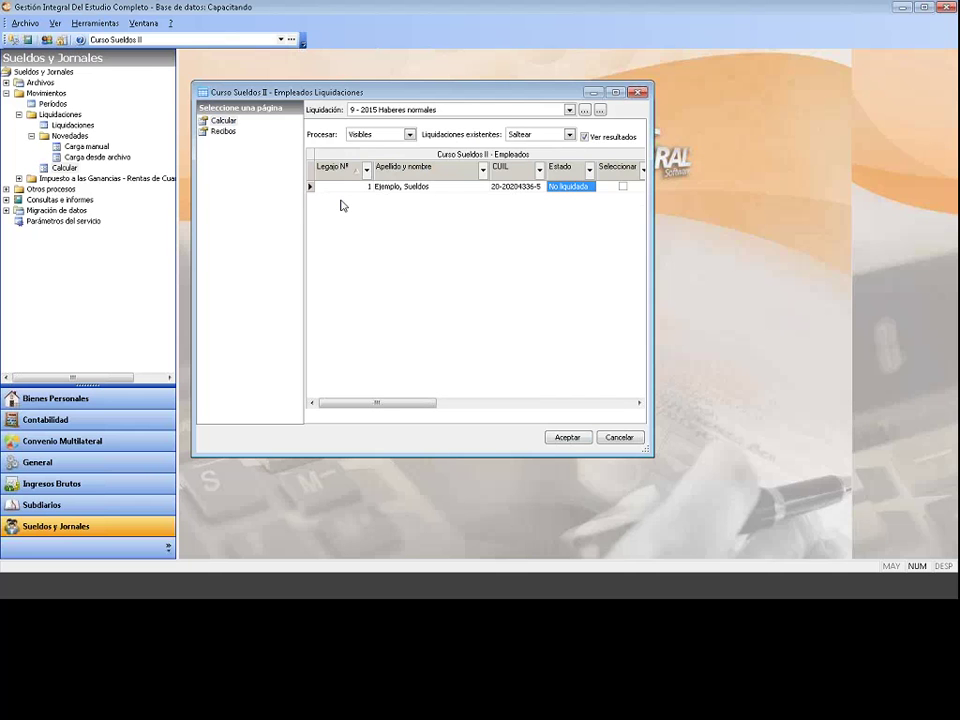
left_click(404, 189)
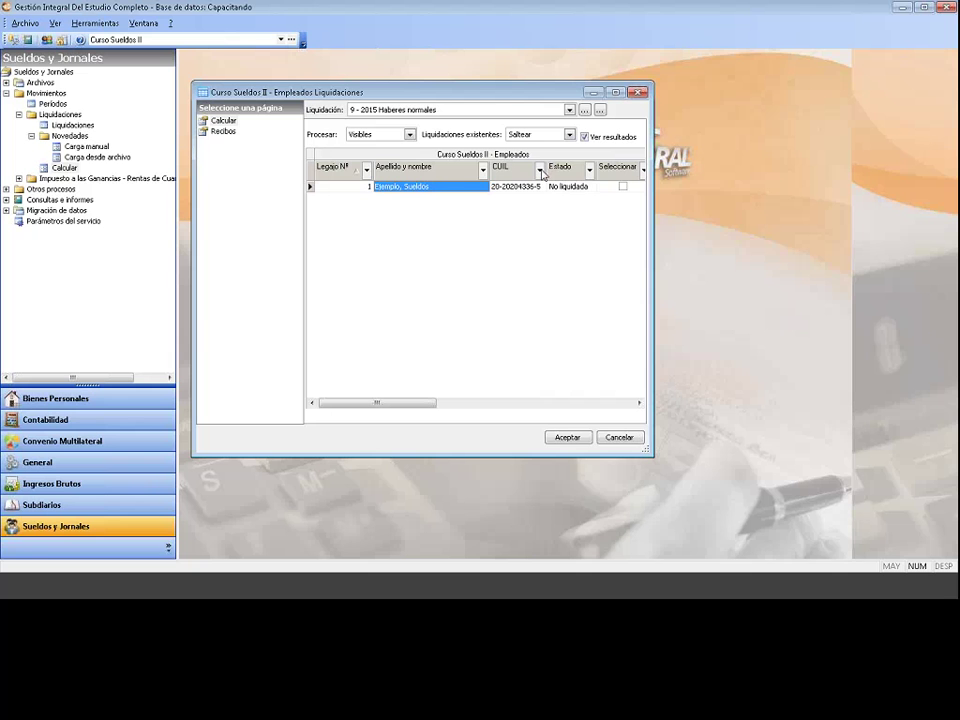
left_click(564, 189)
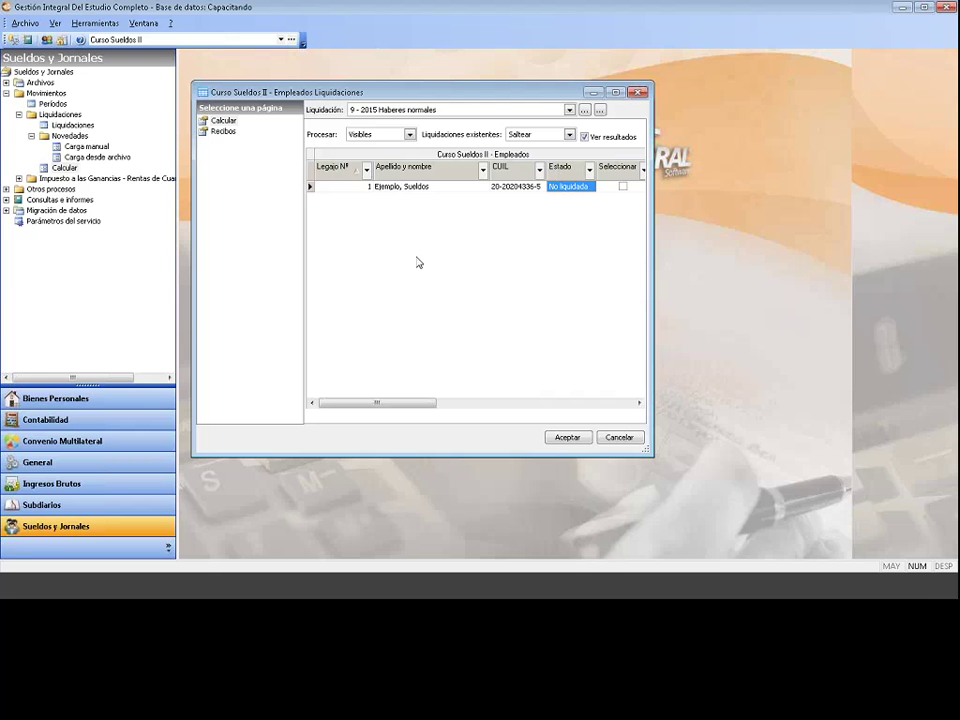
Step: Enter legajo 1's novedades: 29 worked days, 2 hours at 50% and 1 hour at 100% overtime
left_click(567, 438)
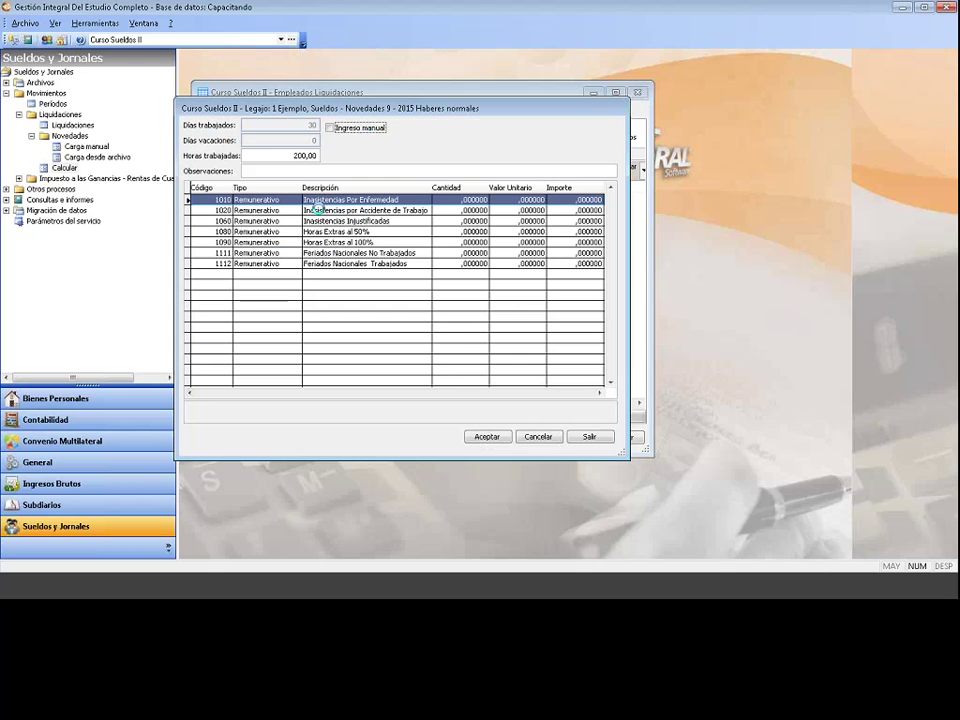
left_click(331, 128)
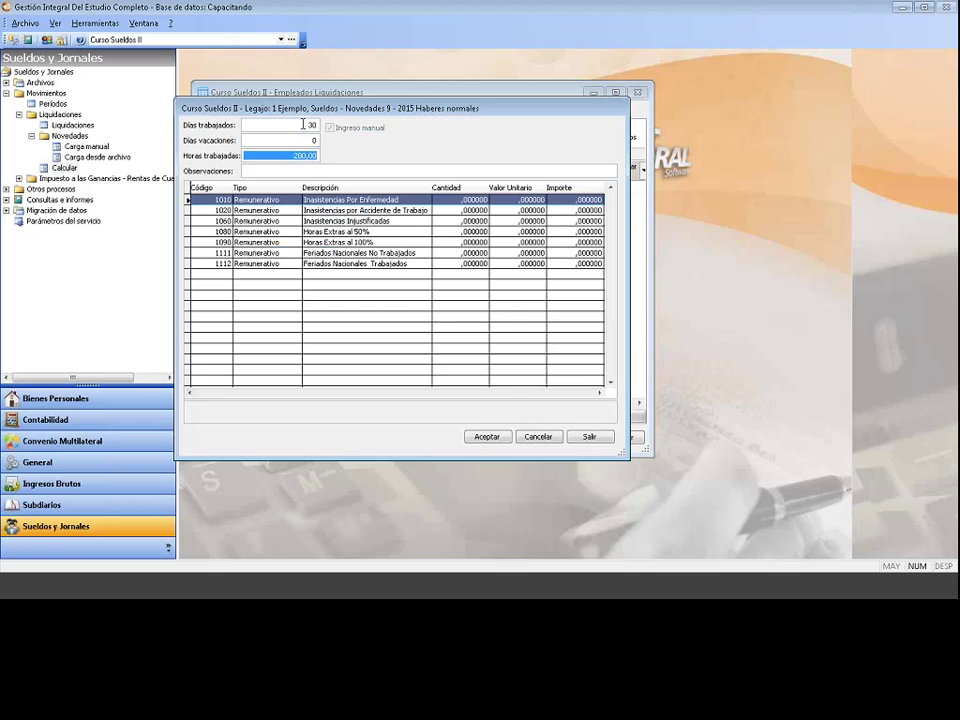
type("29")
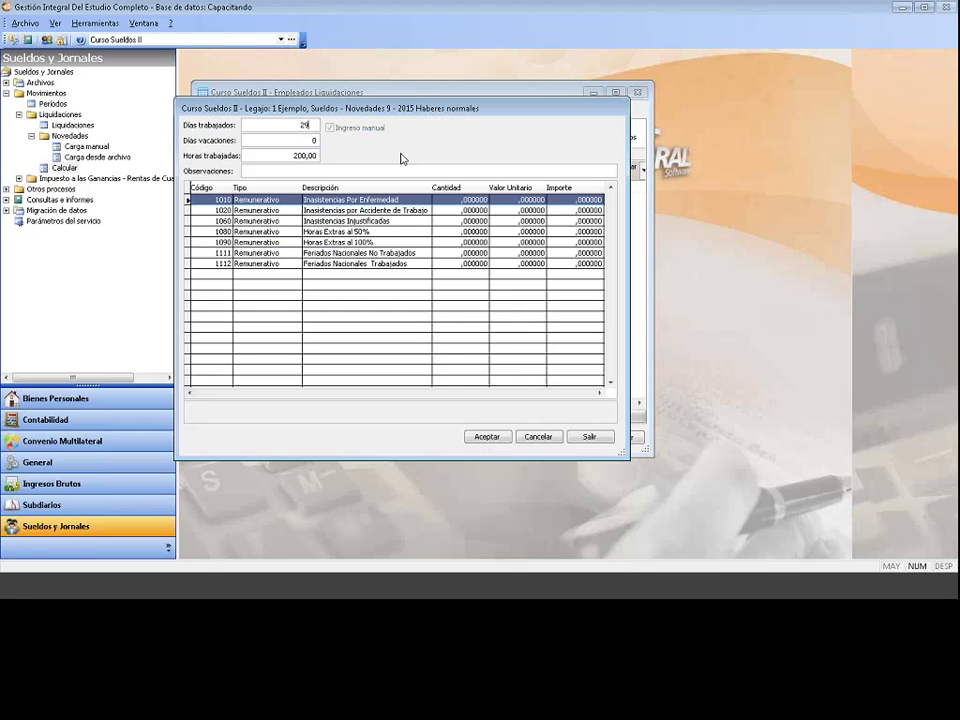
left_click(451, 231)
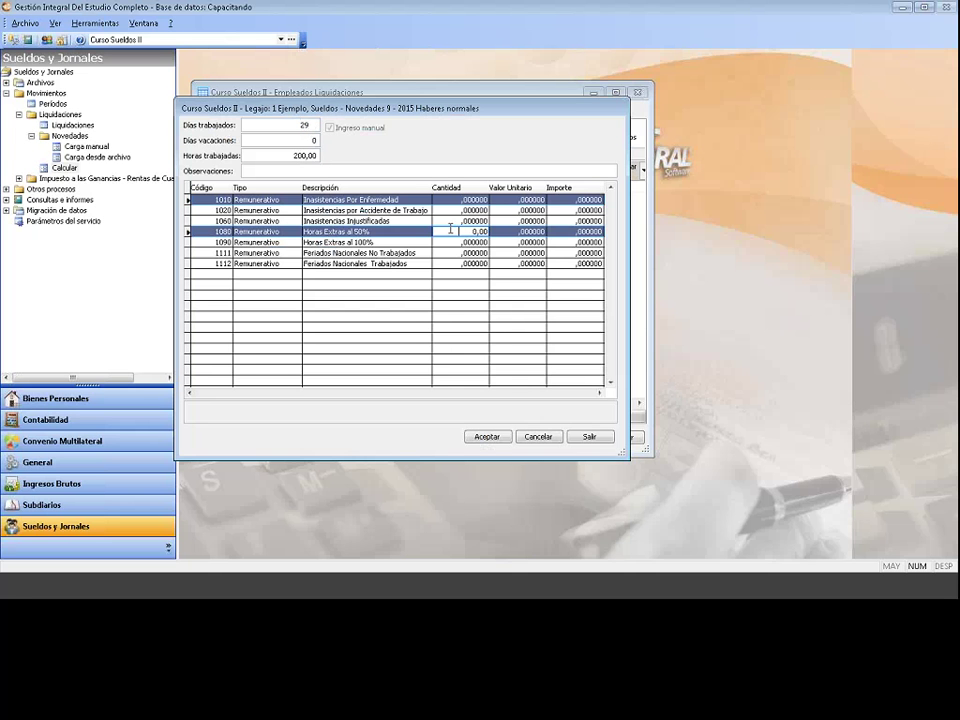
type("2")
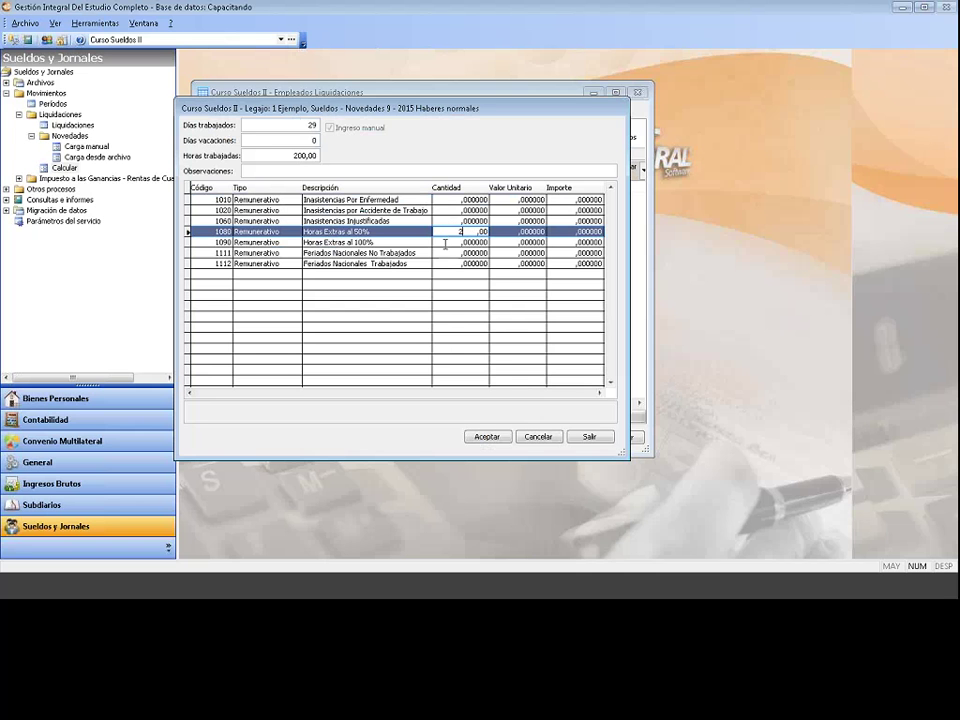
left_click(445, 243)
type("1 ,")
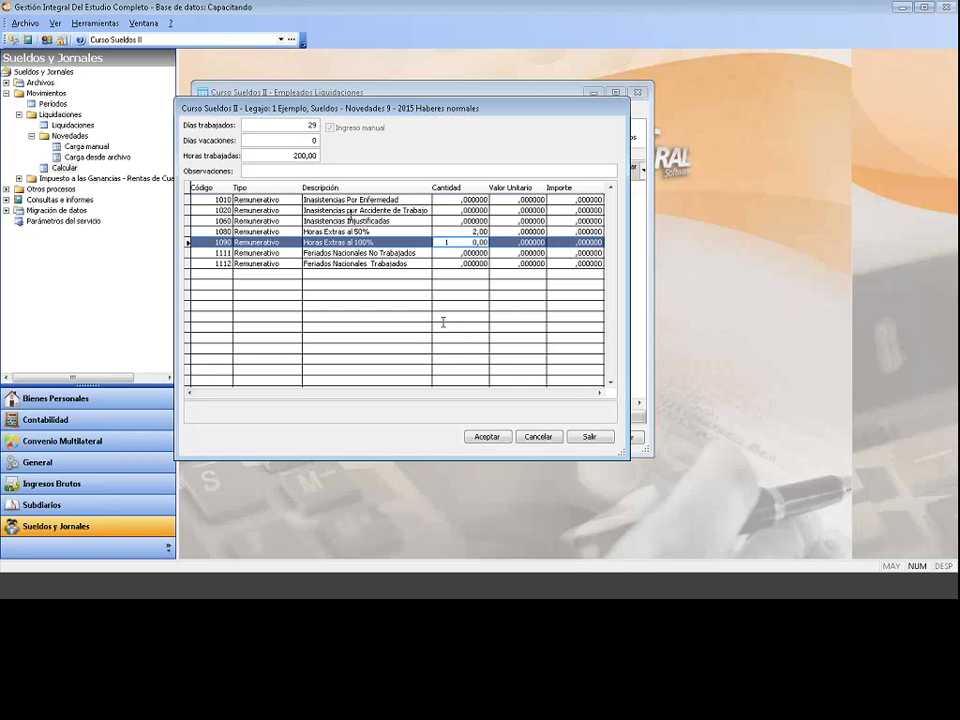
Step: Save the novedades and liquidation detail, then close the Empleados Liquidaciones window
left_click(484, 437)
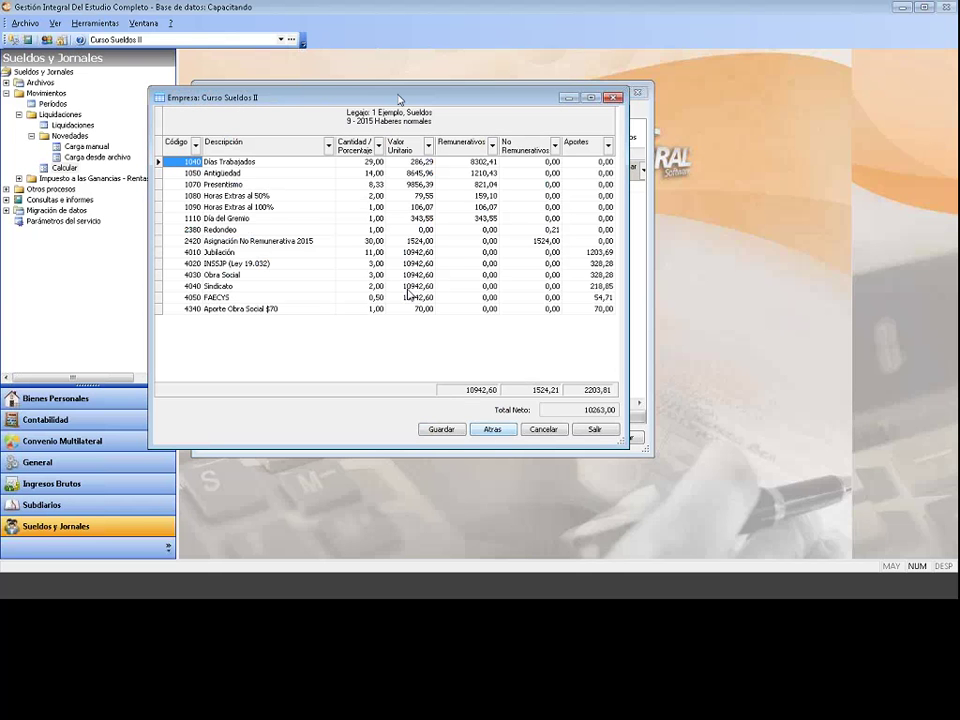
left_click(441, 429)
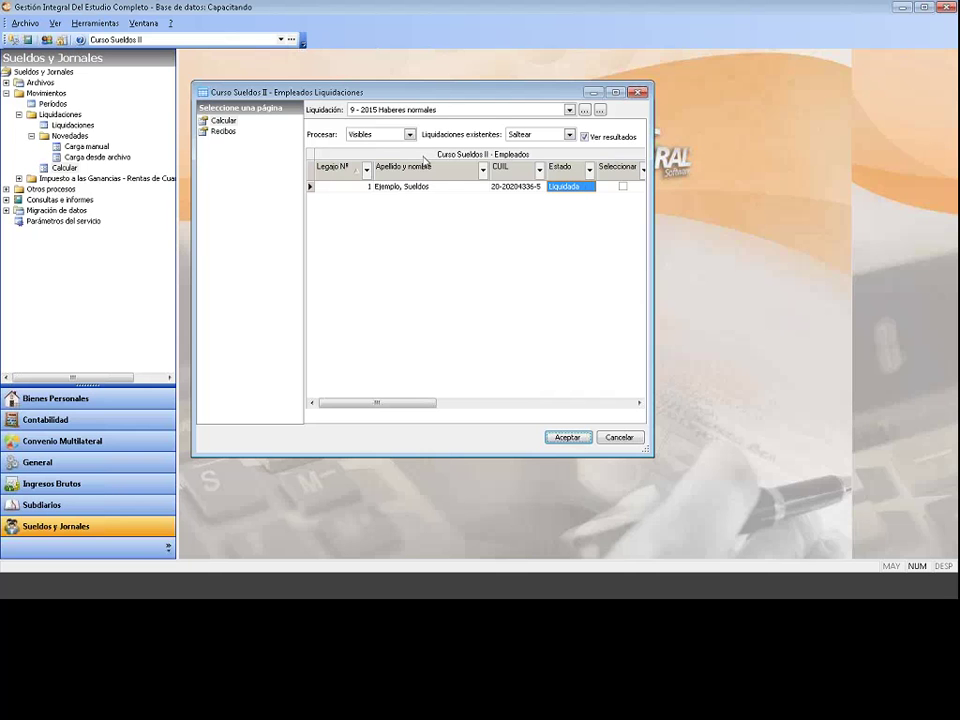
left_click(637, 92)
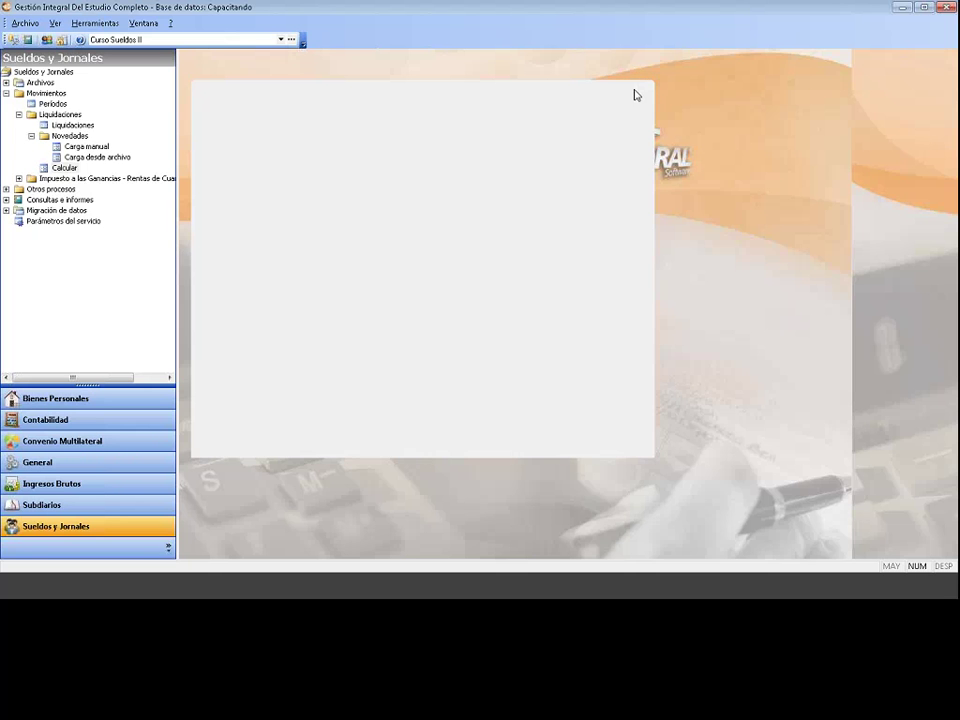
Step: Collapse Movimientos, expand Otros procesos and open Cierre de periodos for 2015
left_click(6, 94)
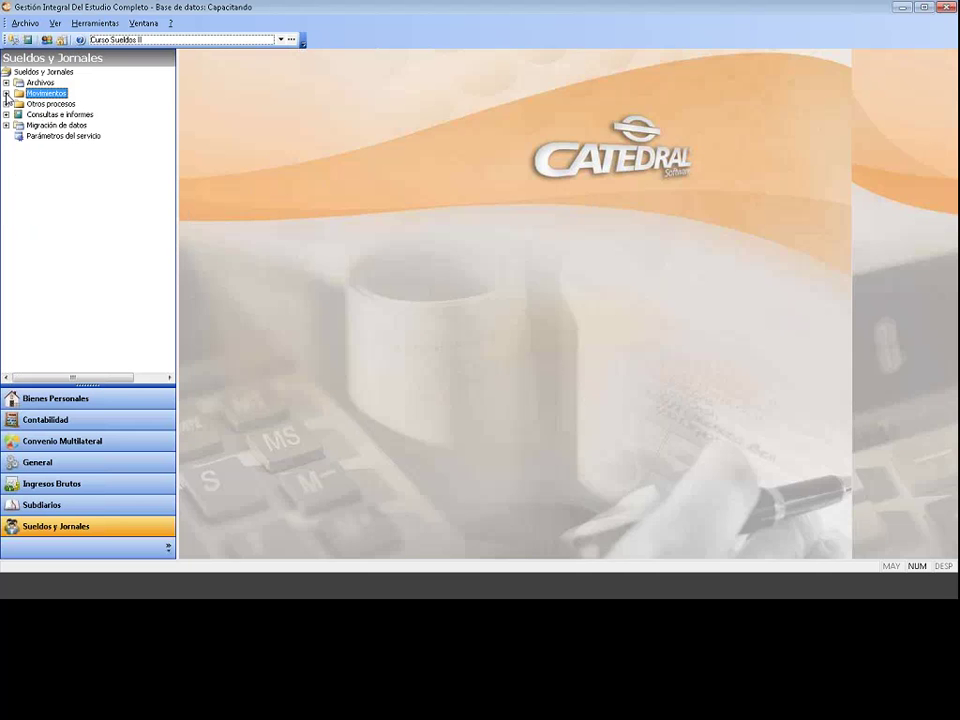
left_click(30, 72)
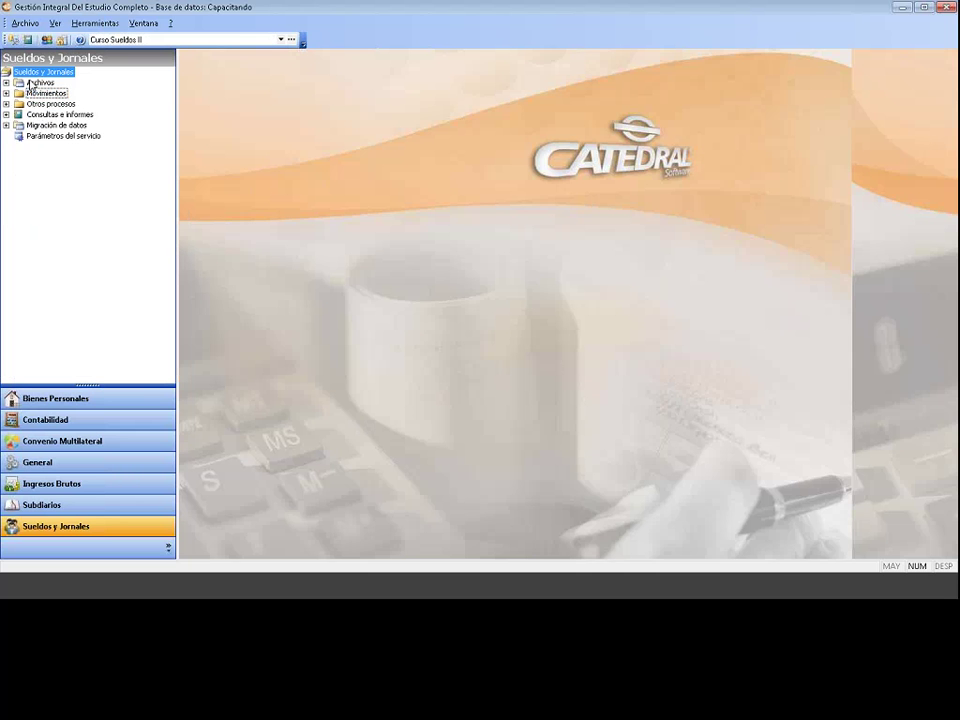
left_click(7, 104)
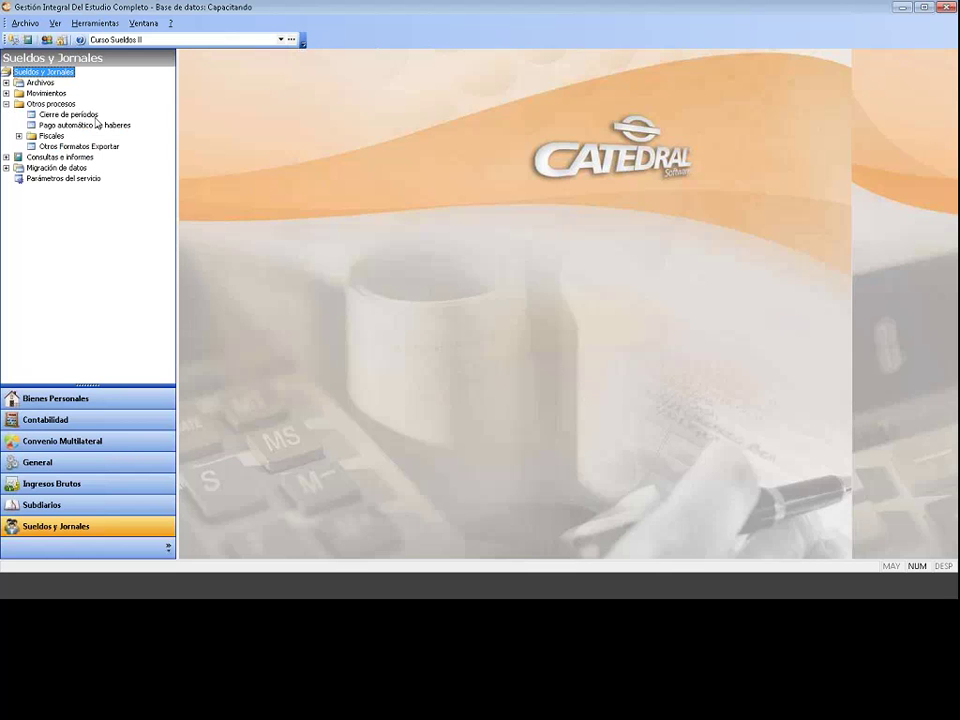
left_click(68, 114)
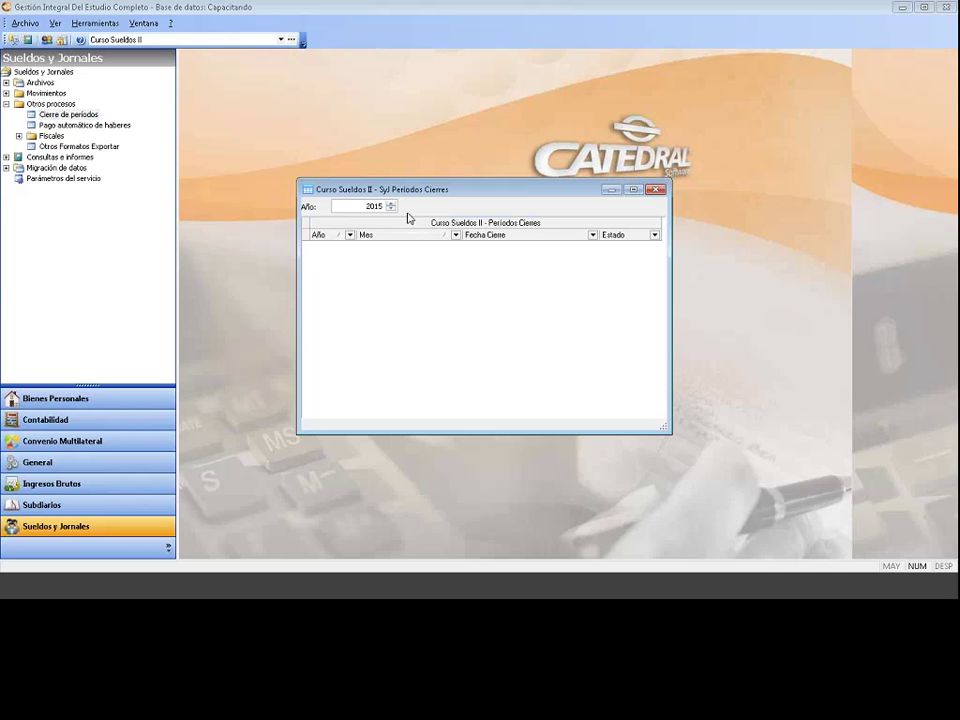
Step: Add a new closing for period 9 - 2015 (Cerrado, 15/10/2015), then close the Períodos Cierres list
right_click(440, 270)
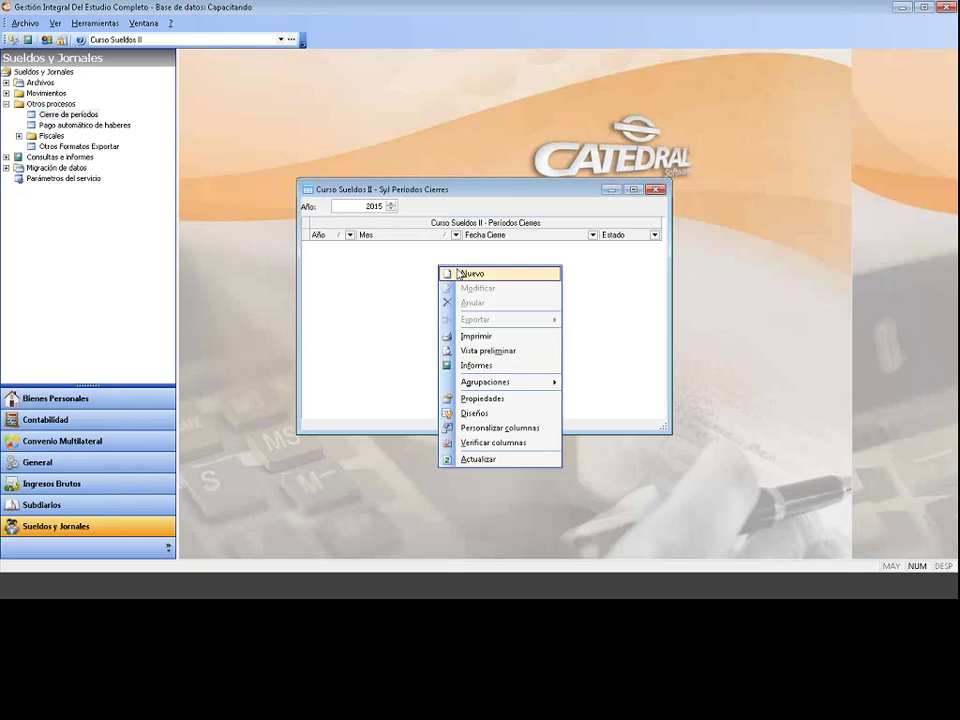
left_click(459, 273)
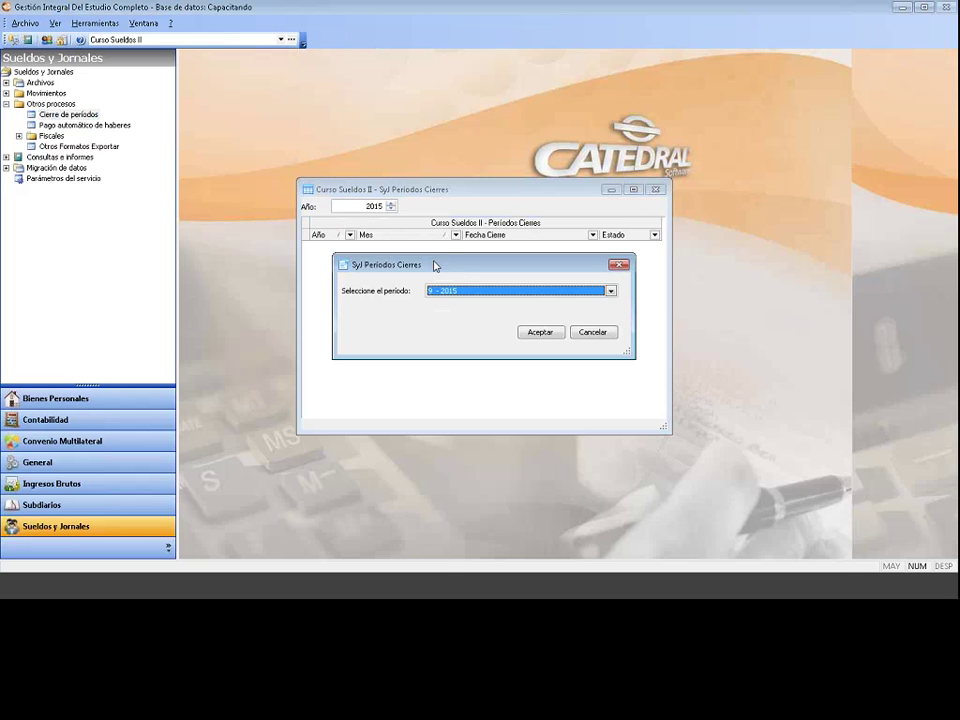
left_click(460, 292)
left_click(467, 298)
left_click(445, 291)
left_click(445, 305)
left_click(468, 291)
left_click(468, 291)
left_click(468, 301)
left_click(539, 332)
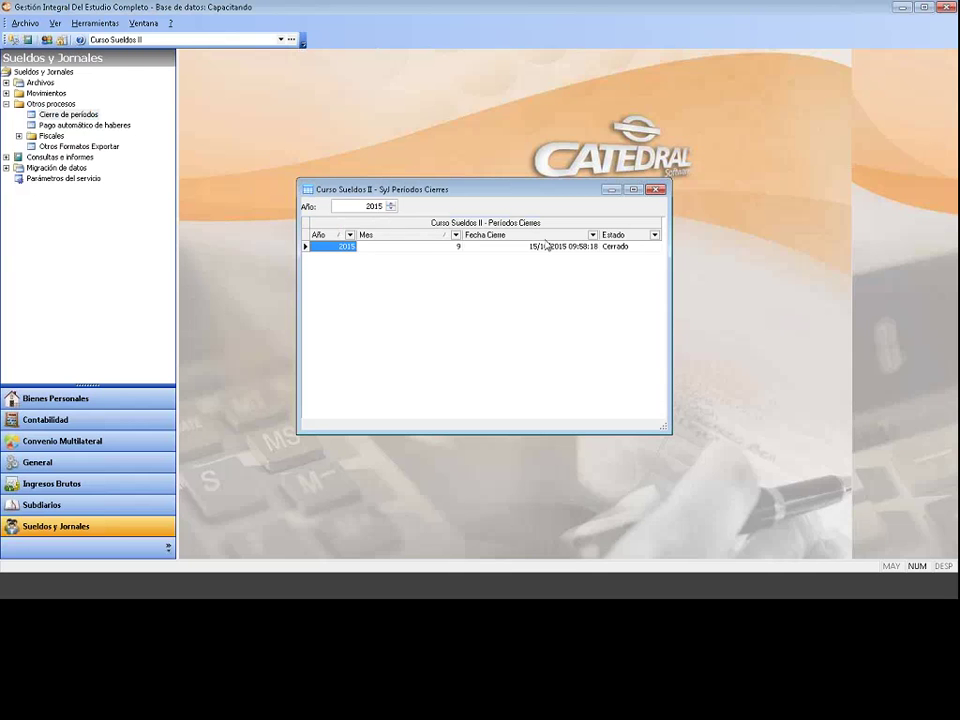
left_click(638, 253)
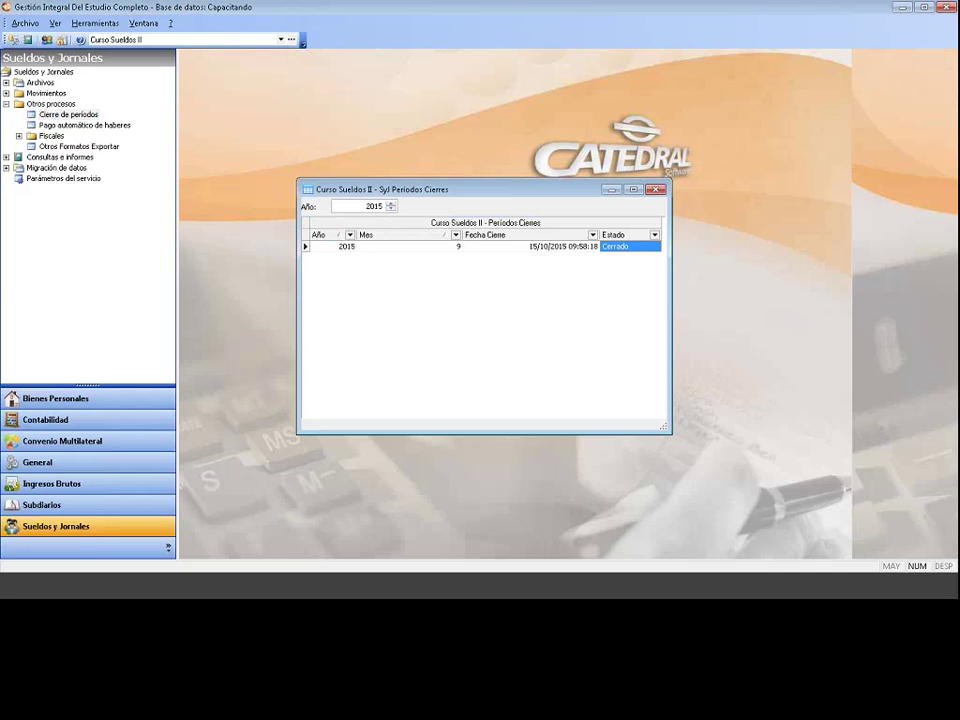
left_click(656, 190)
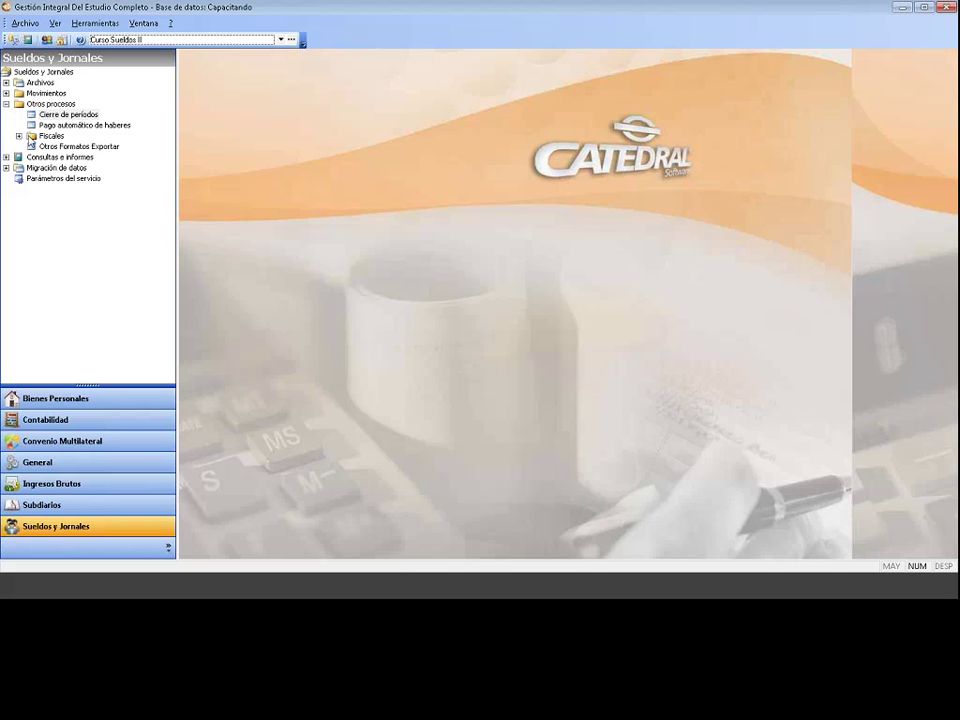
Step: Open SI.C.O.S.S. / Su declaración Online under Otros procesos > Fiscales for period 9 - 2015
left_click(18, 74)
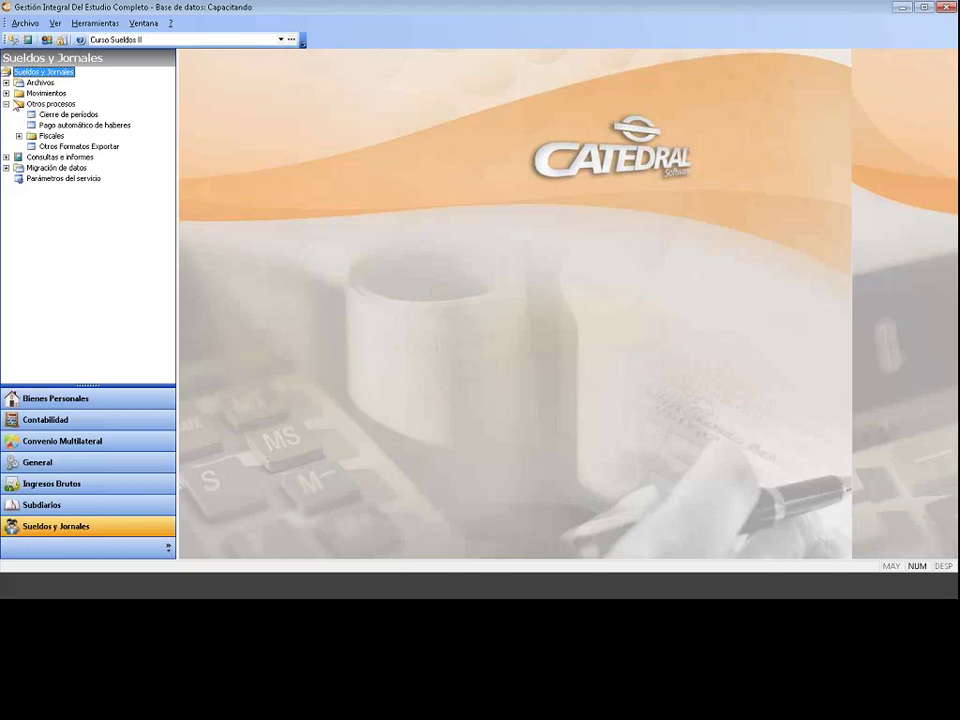
left_click(57, 105)
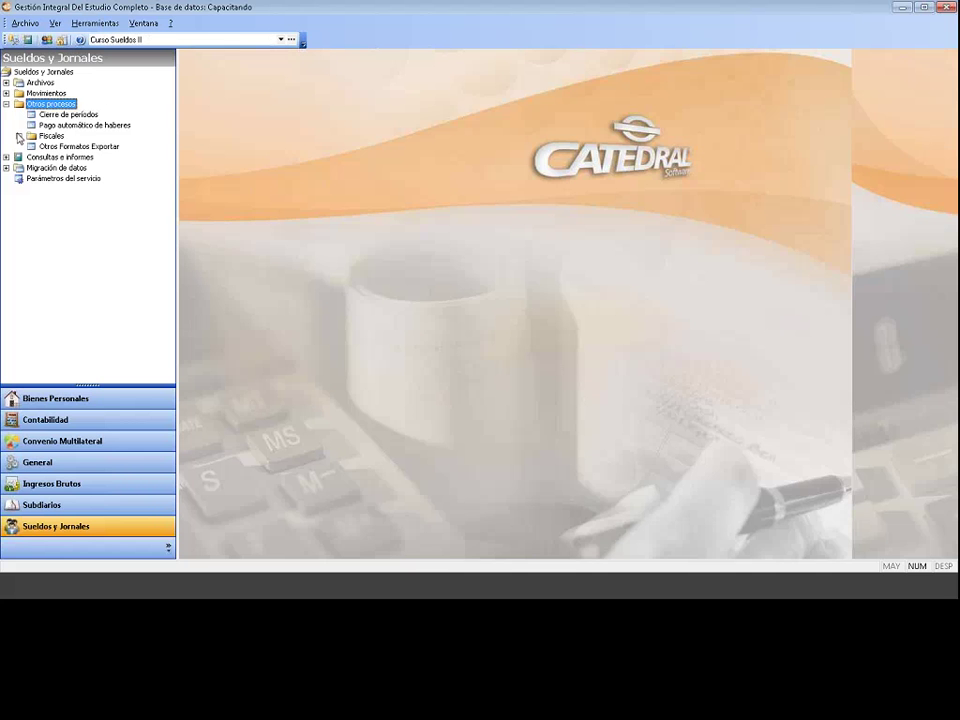
left_click(18, 137)
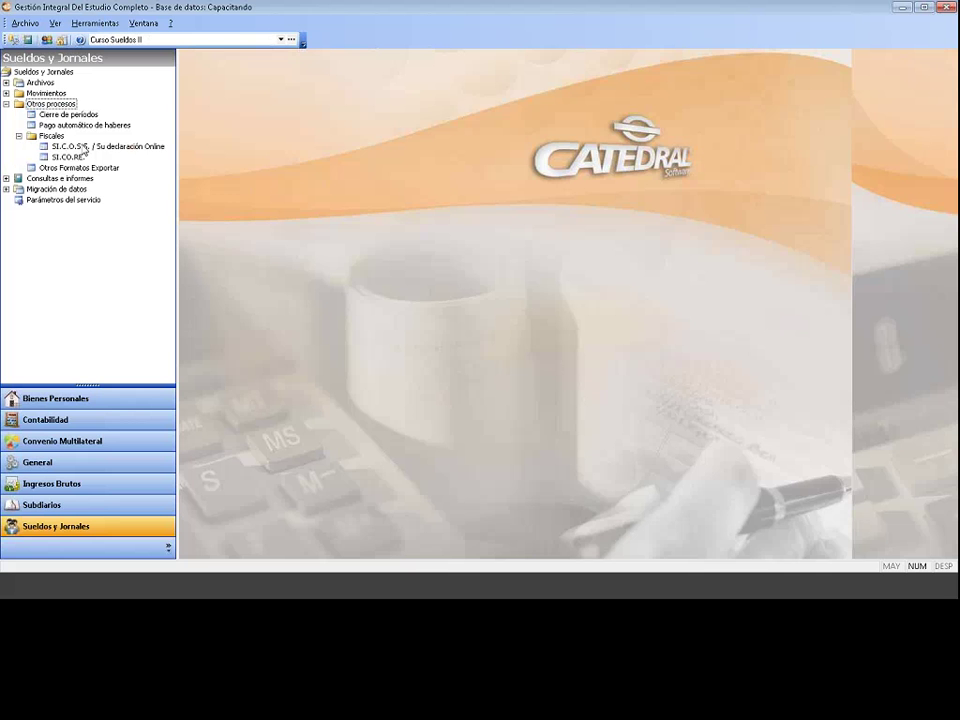
left_click(85, 148)
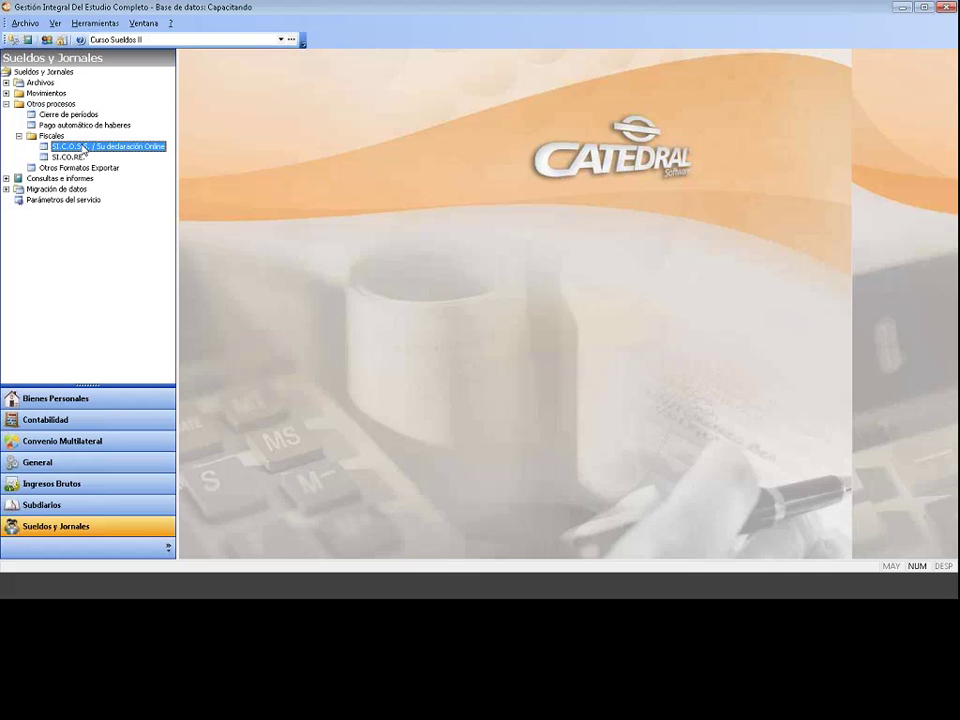
double_click(85, 148)
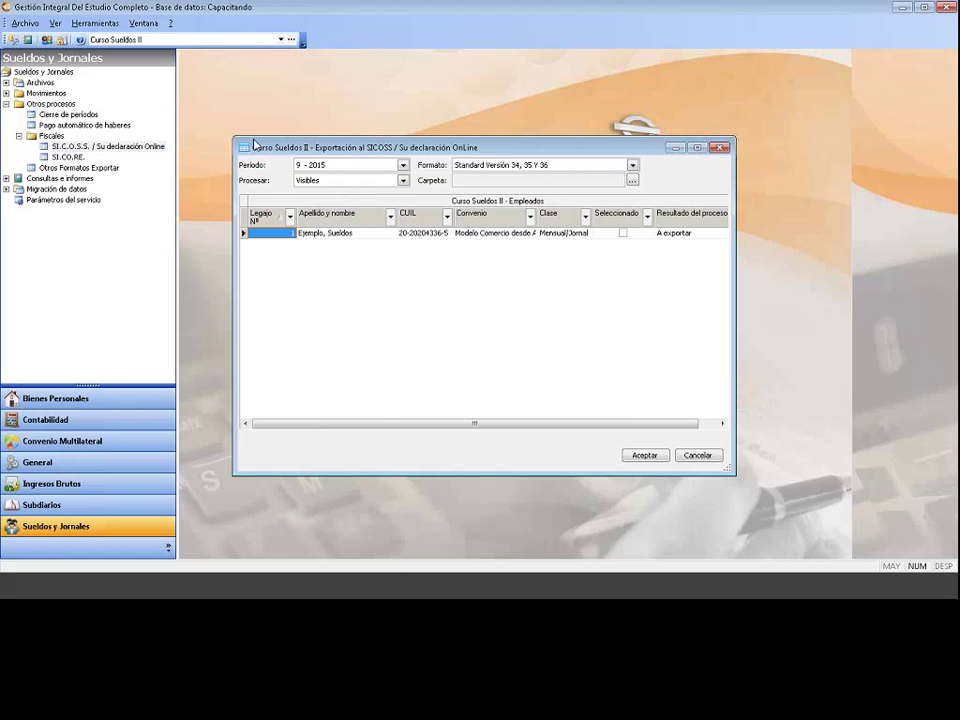
left_click_drag(355, 153, 269, 127)
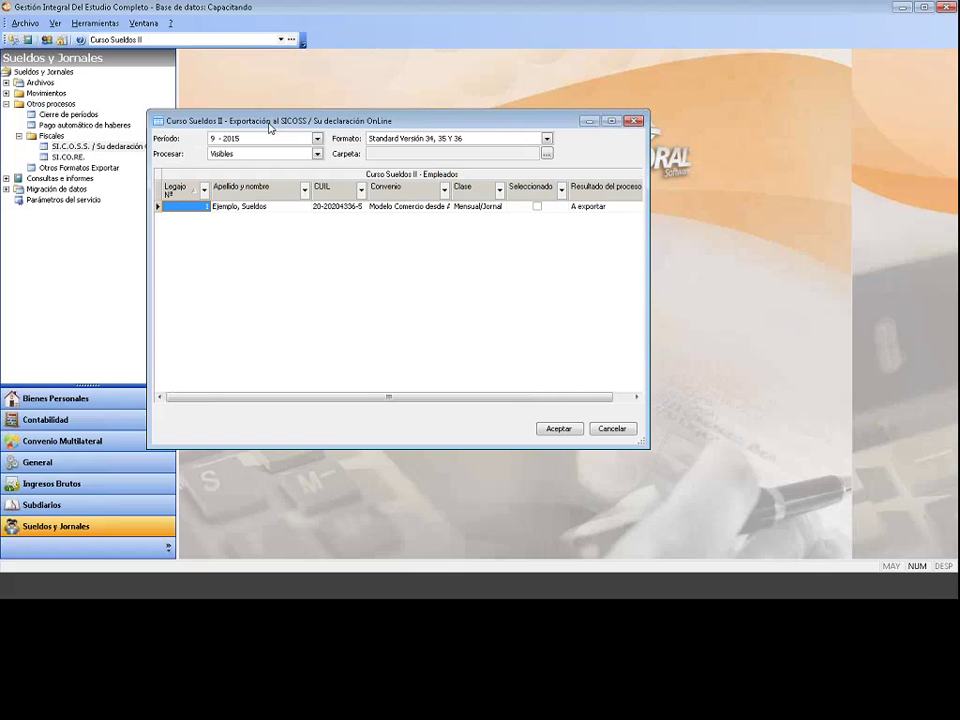
left_click(234, 140)
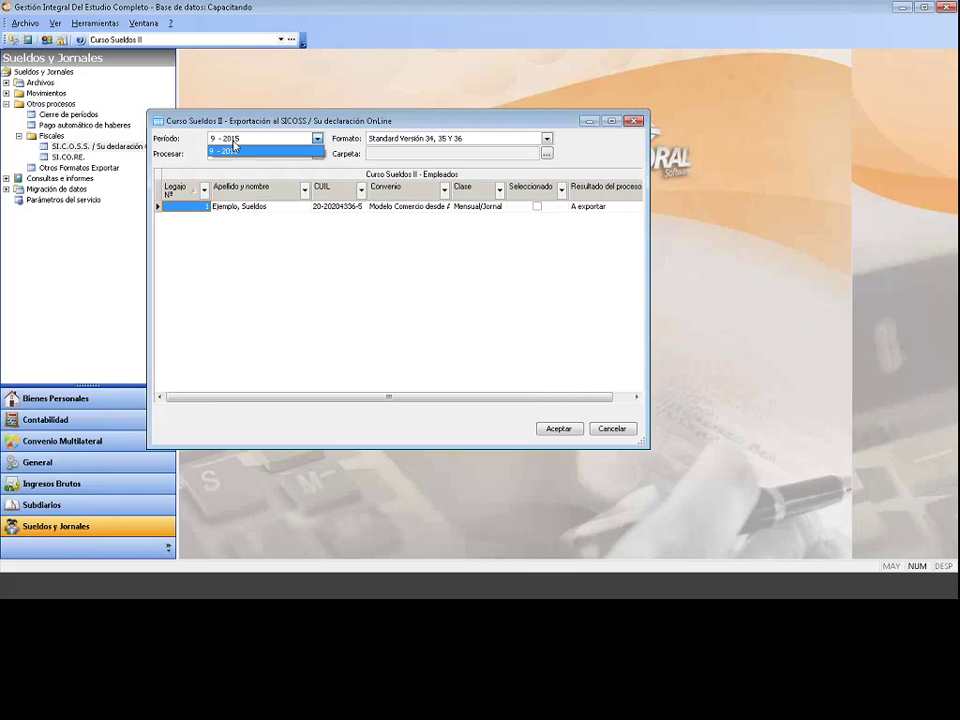
left_click(234, 144)
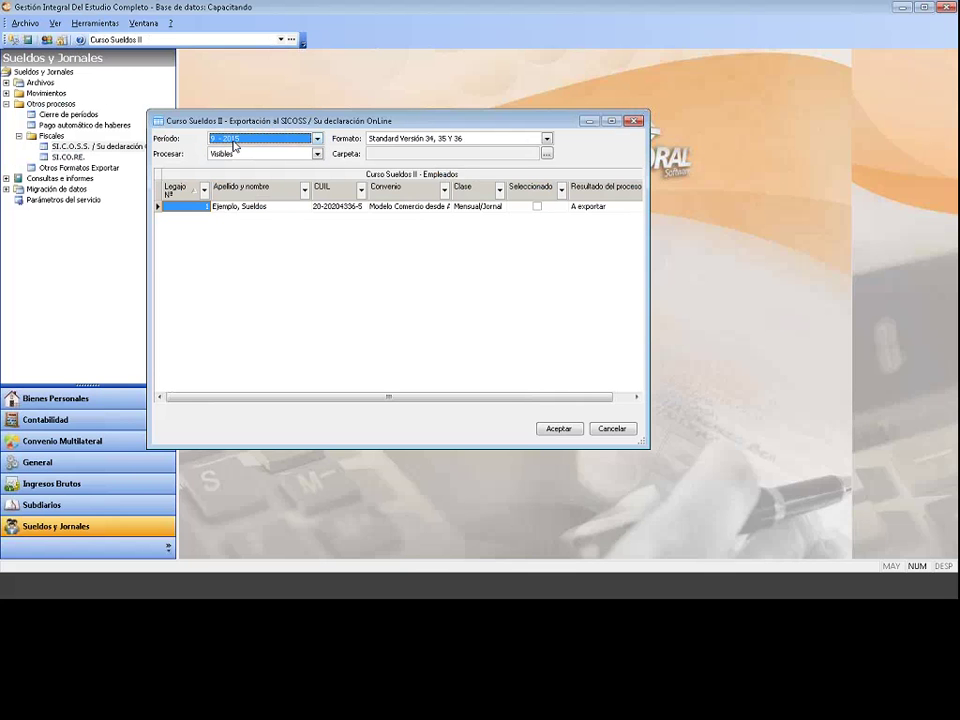
left_click(401, 139)
left_click(398, 140)
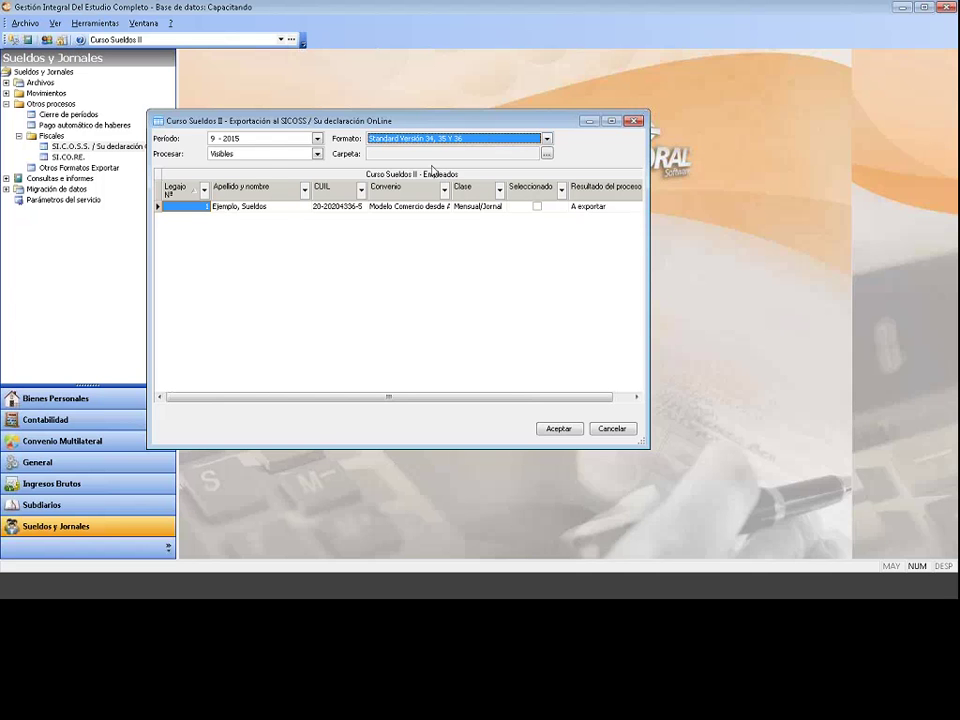
left_click(268, 155)
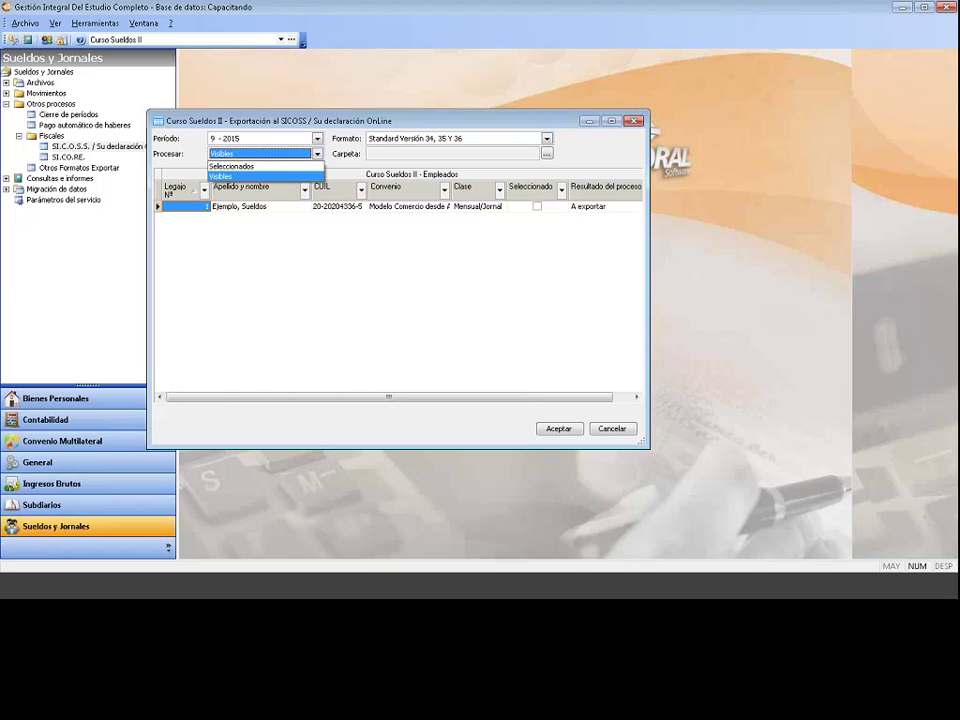
left_click(293, 167)
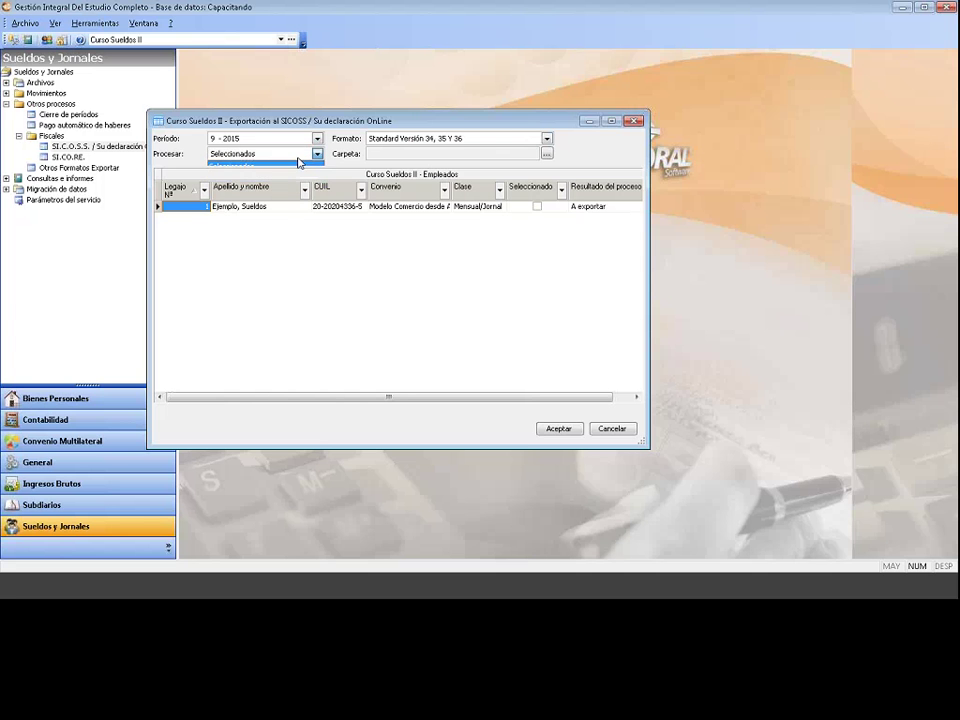
left_click(298, 156)
left_click(240, 166)
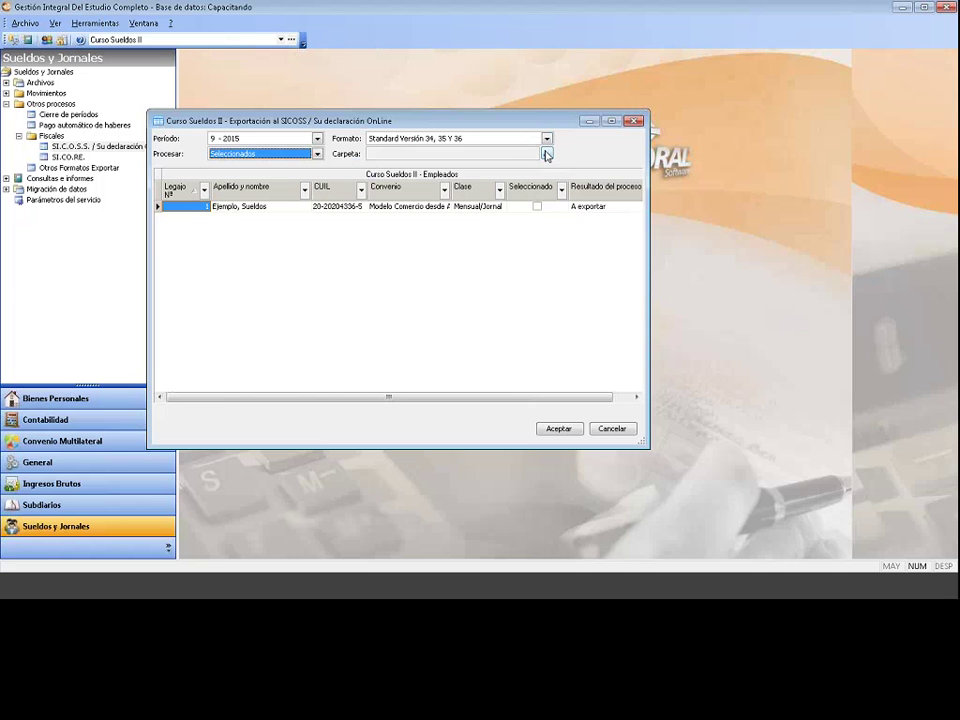
key("Up")
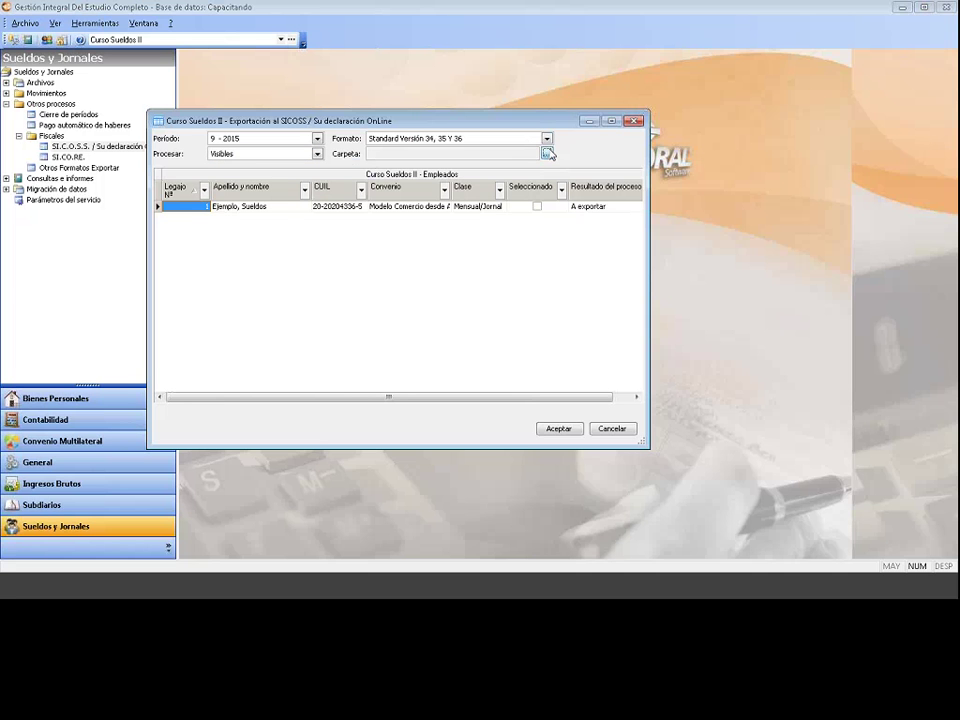
Step: Create a new SuDecla folder on drive C and use c:\sudecla\ as the SICOSS export folder
left_click(547, 153)
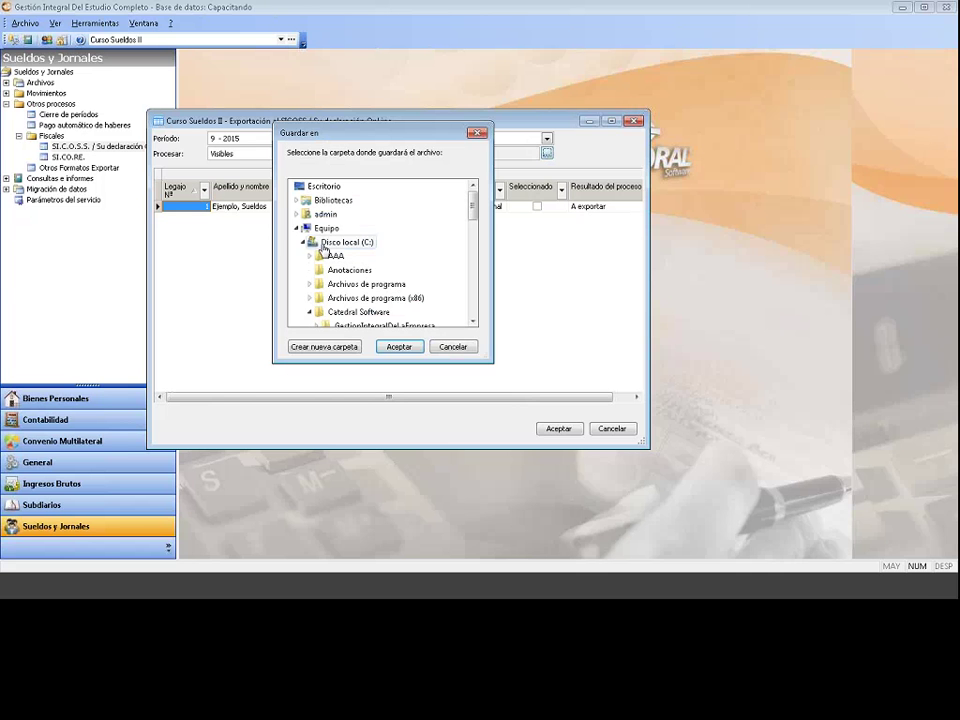
left_click(356, 245)
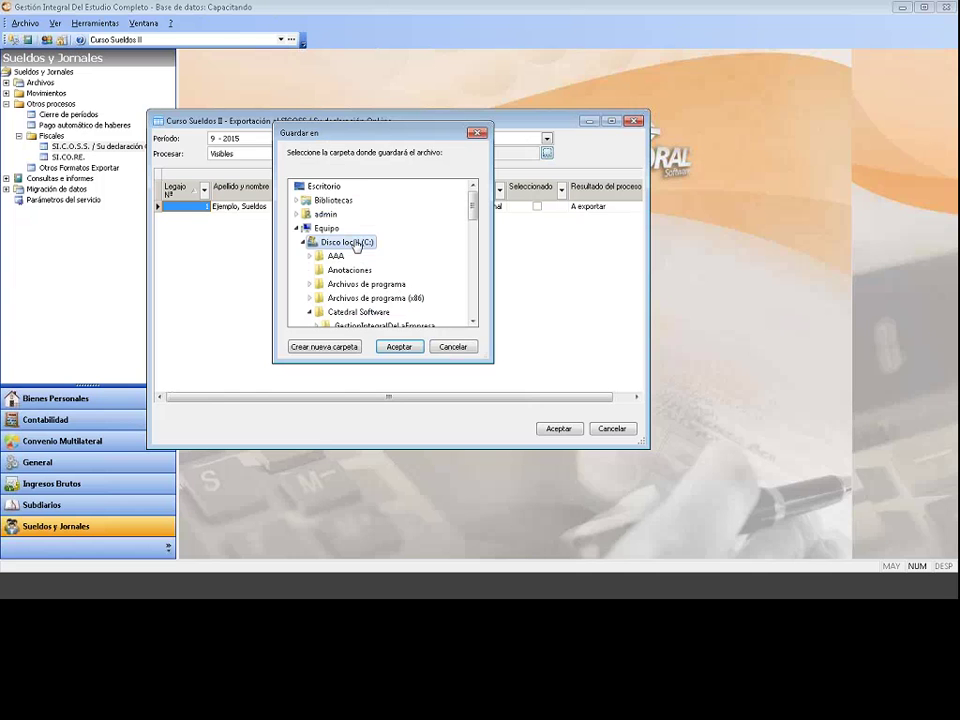
left_click(317, 347)
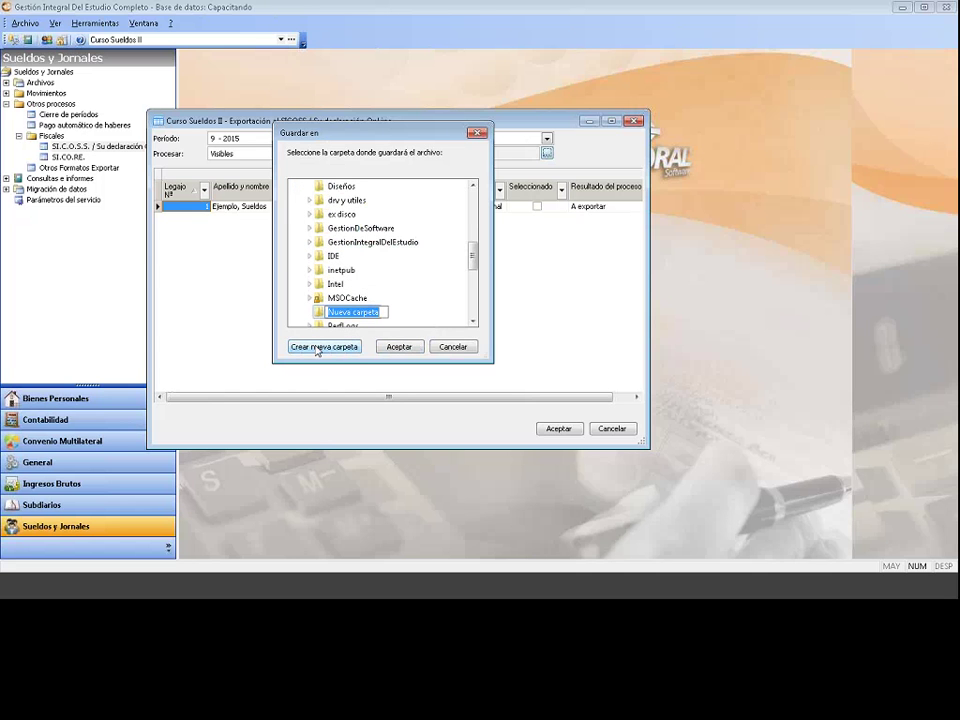
type("SuDeclas")
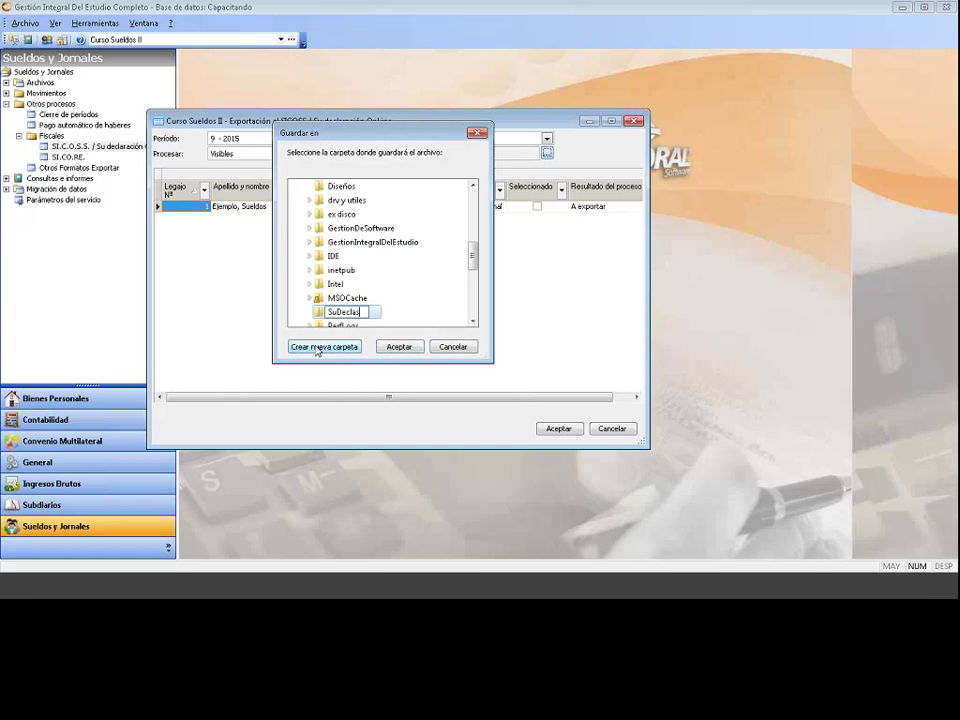
left_click(392, 316)
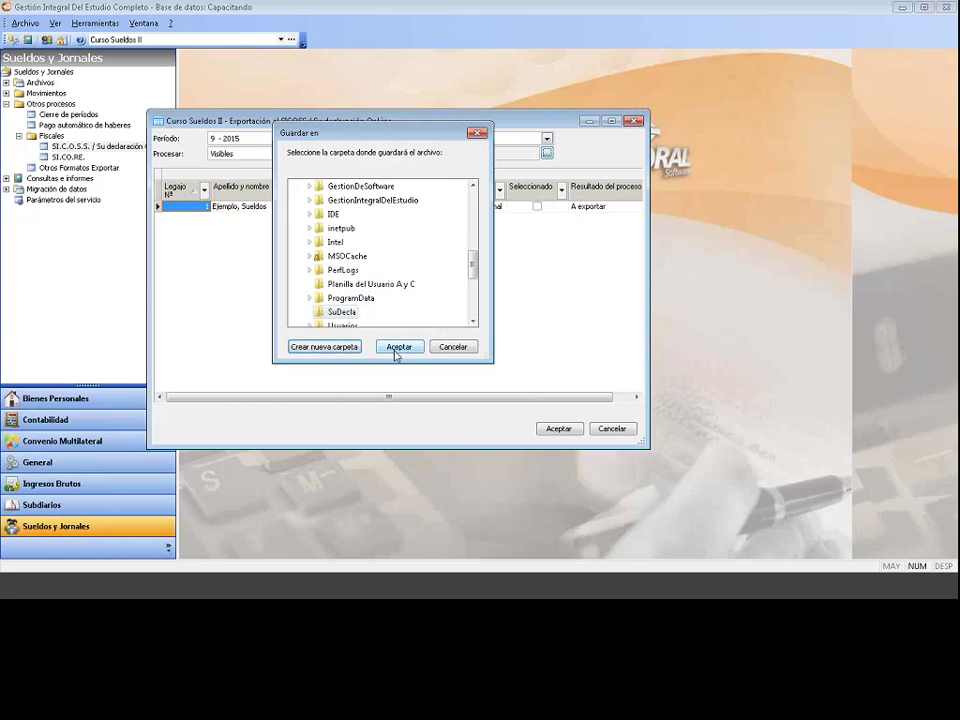
left_click(394, 346)
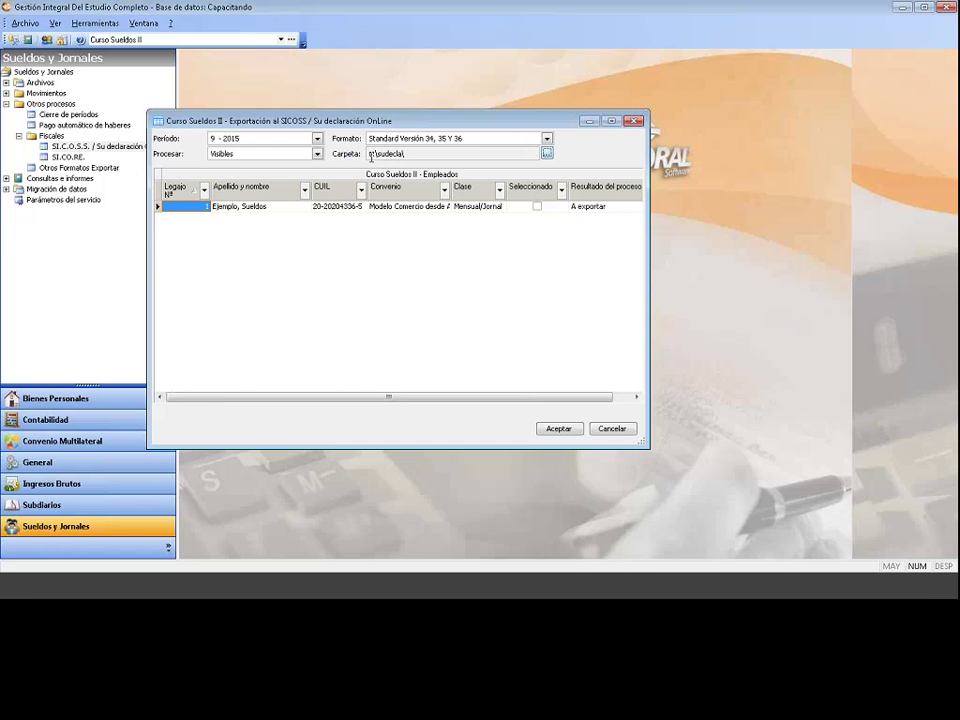
left_click_drag(369, 156, 483, 155)
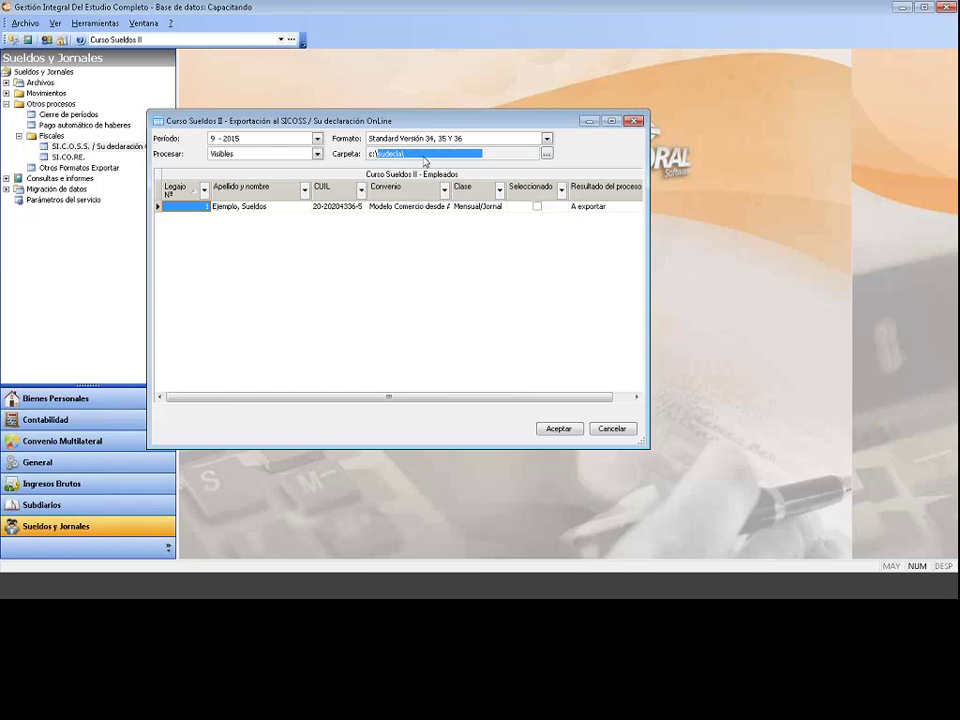
double_click(425, 206)
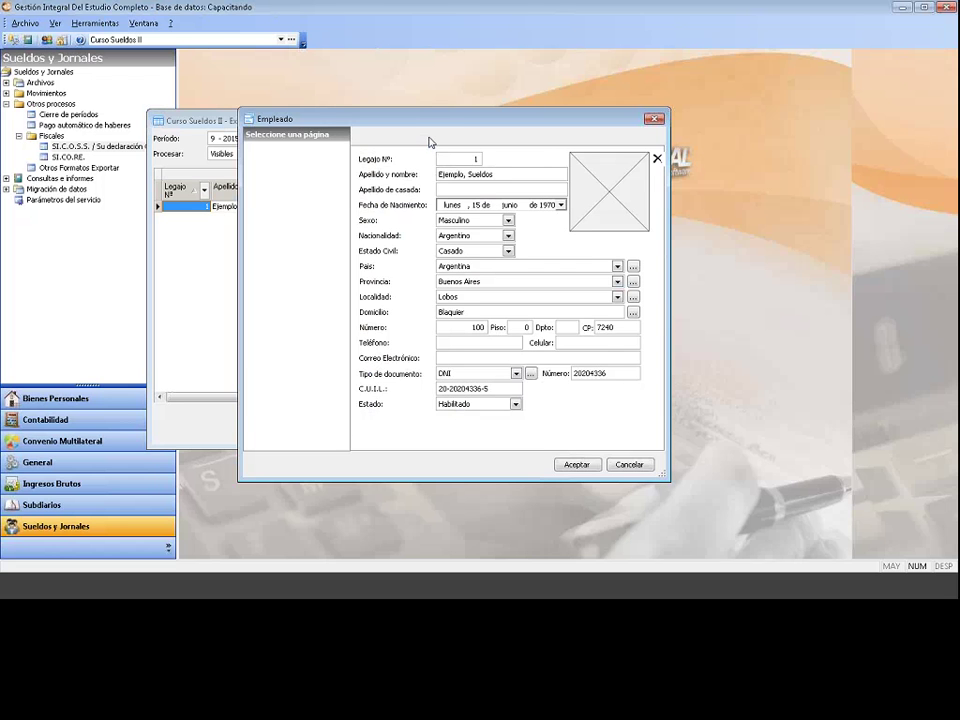
left_click(654, 118)
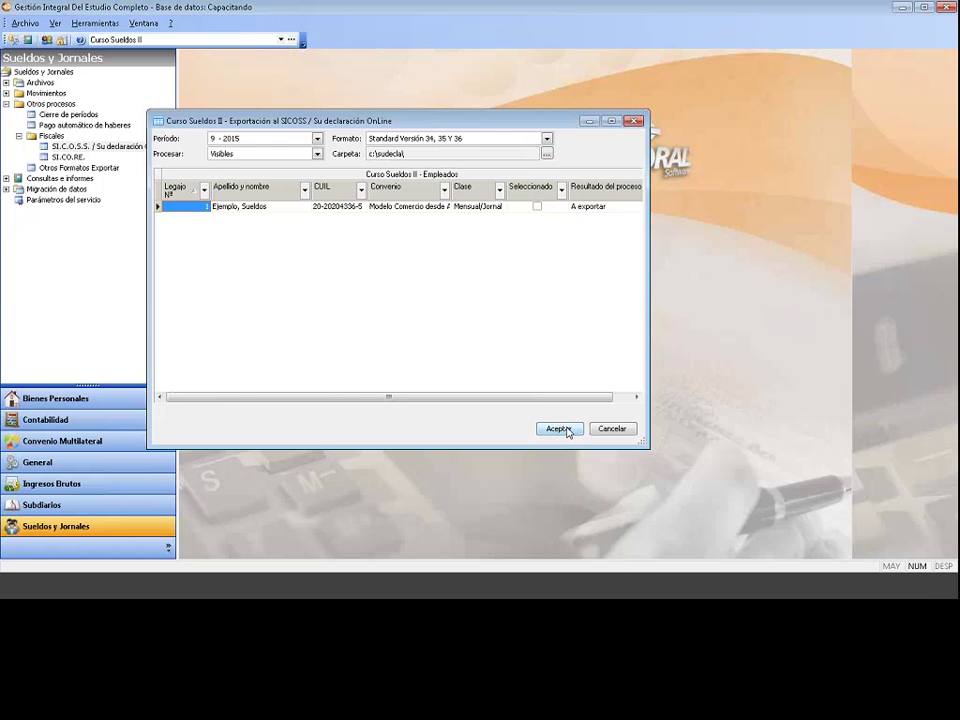
Step: Run the SICOSS export to c:\sudecla\ and confirm legajo 1 shows Exportado
left_click(566, 430)
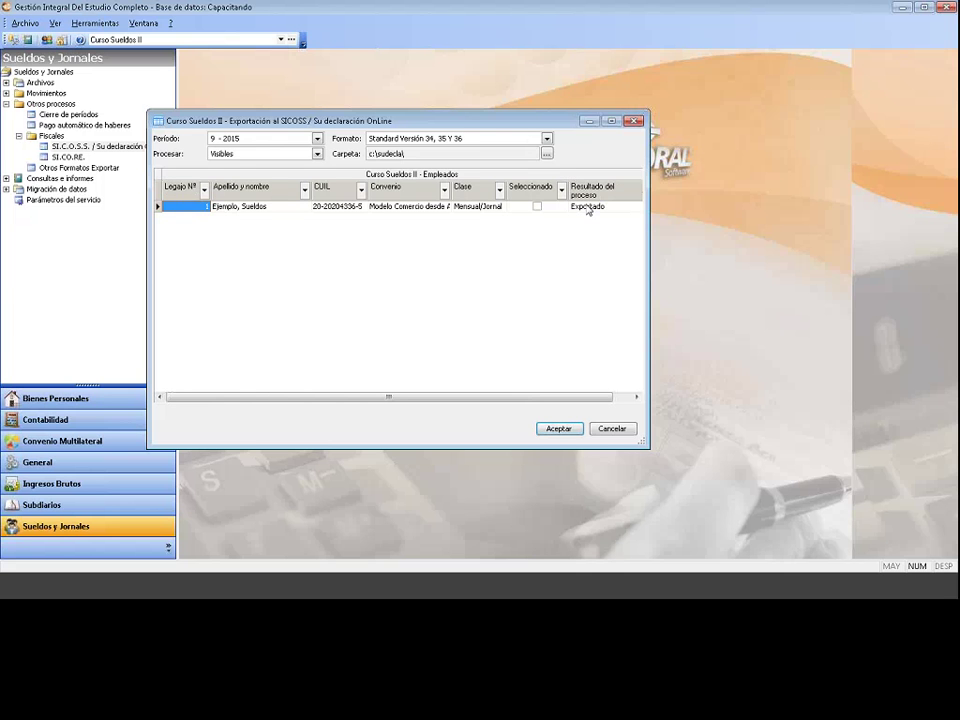
left_click(588, 207)
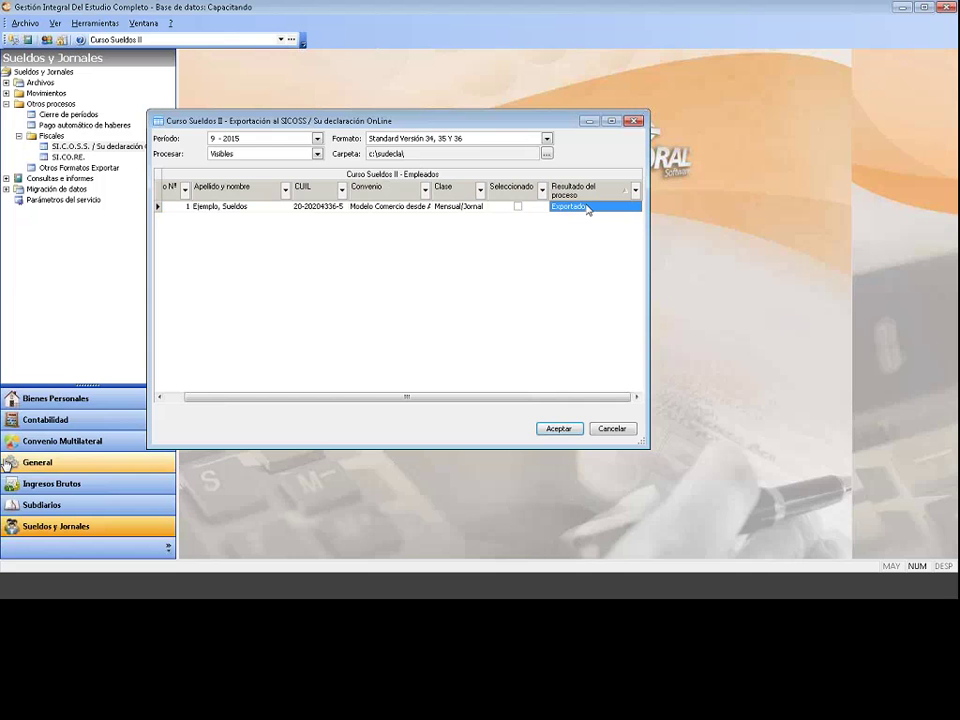
left_click(172, 398)
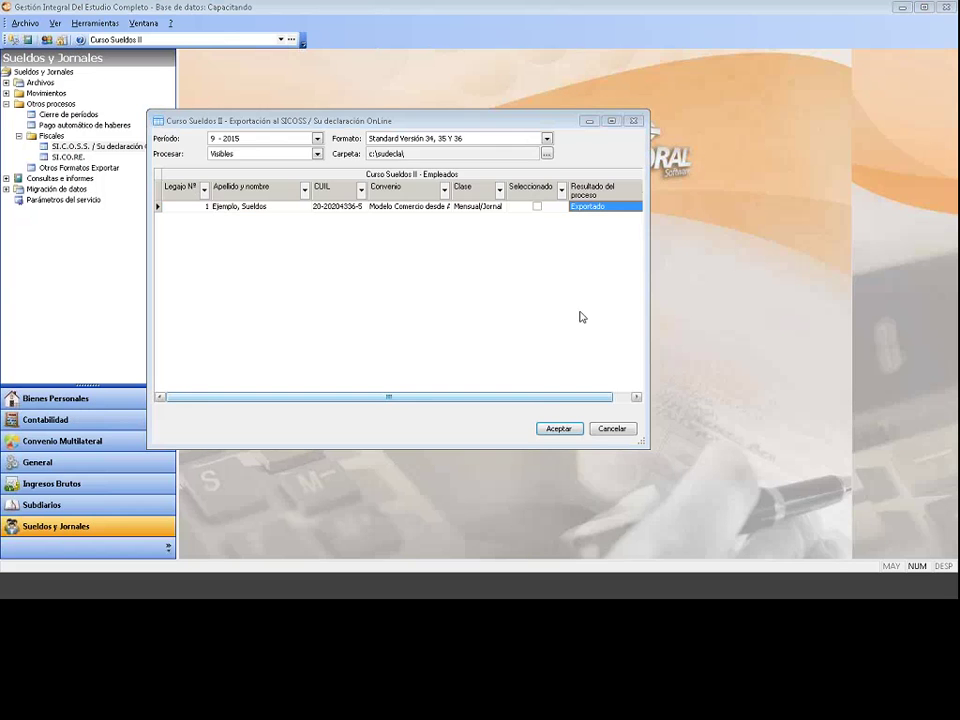
Step: Close the SICOSS export and open Recibos de sueldos under Consultas e informes
left_click(611, 429)
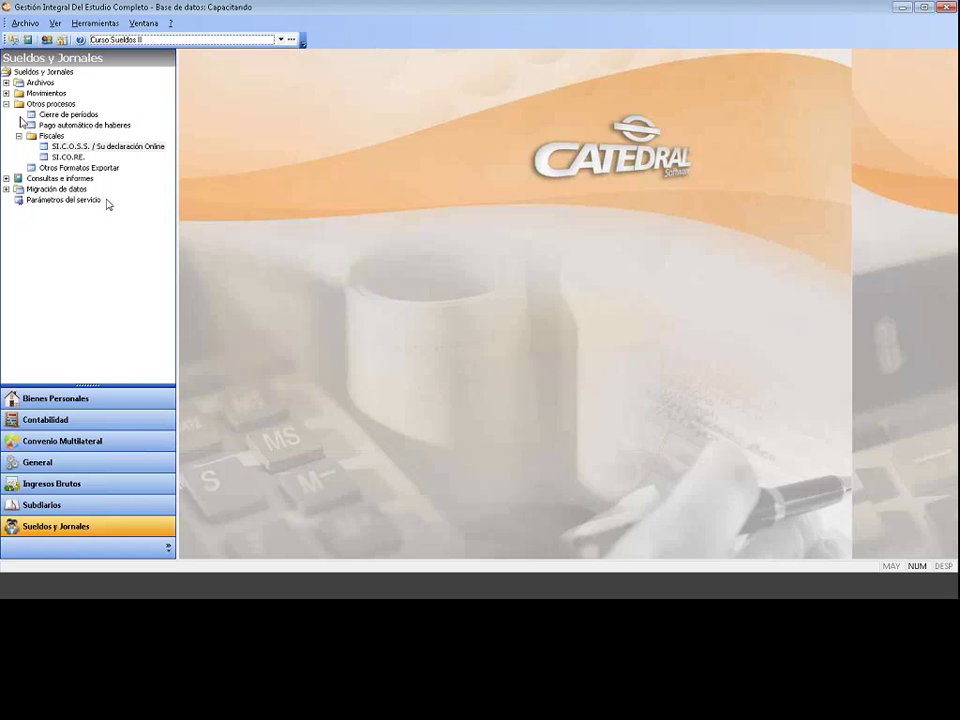
left_click(6, 104)
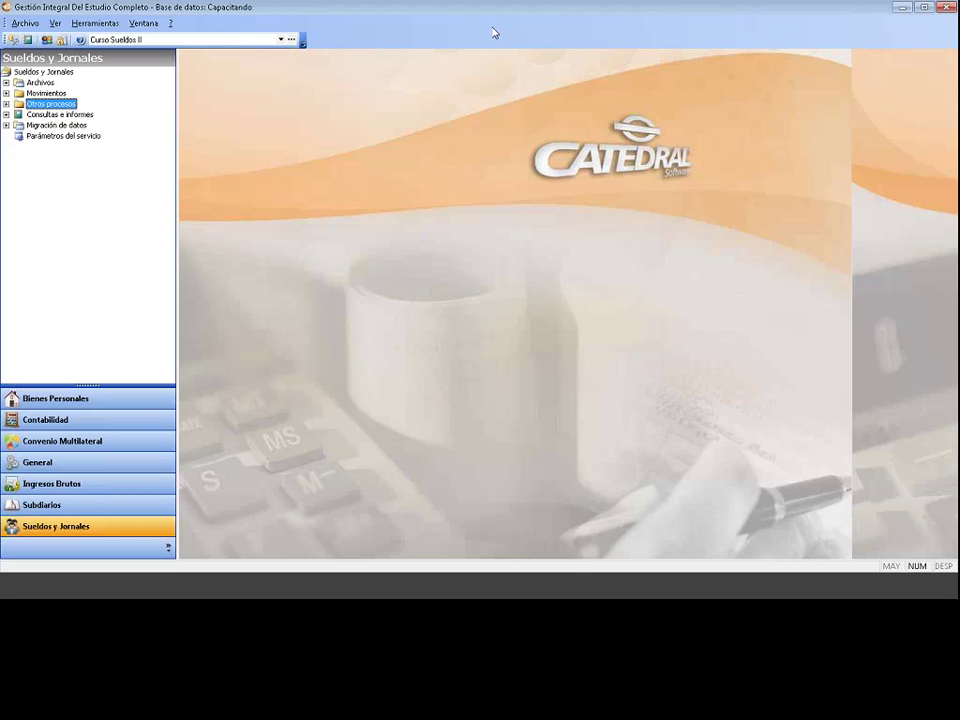
left_click(36, 73)
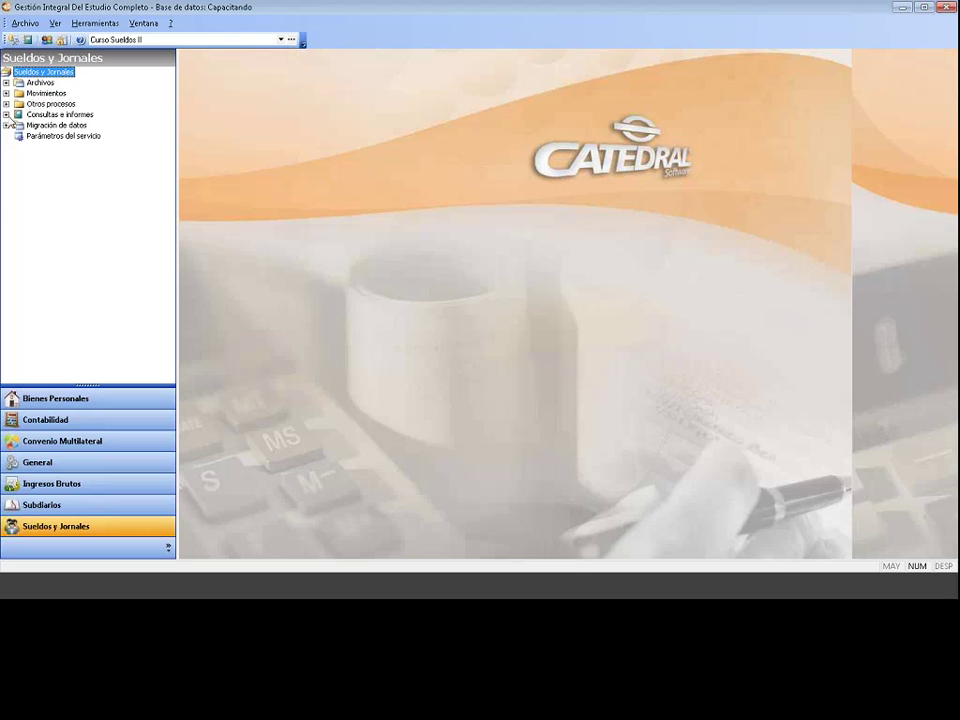
left_click(50, 115)
double_click(46, 116)
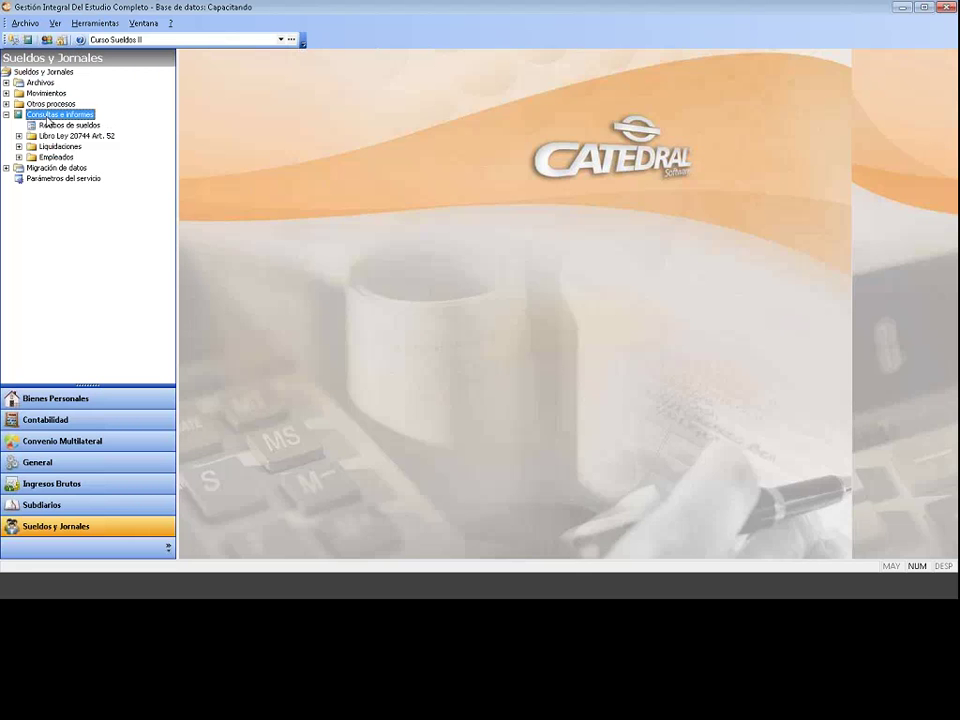
left_click(94, 125)
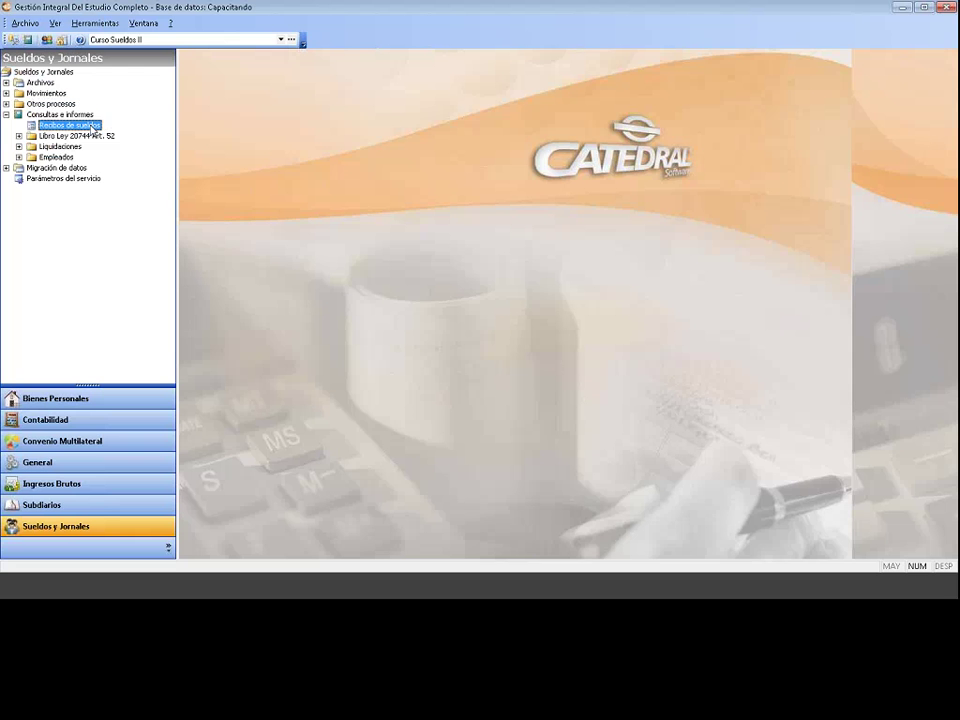
double_click(94, 126)
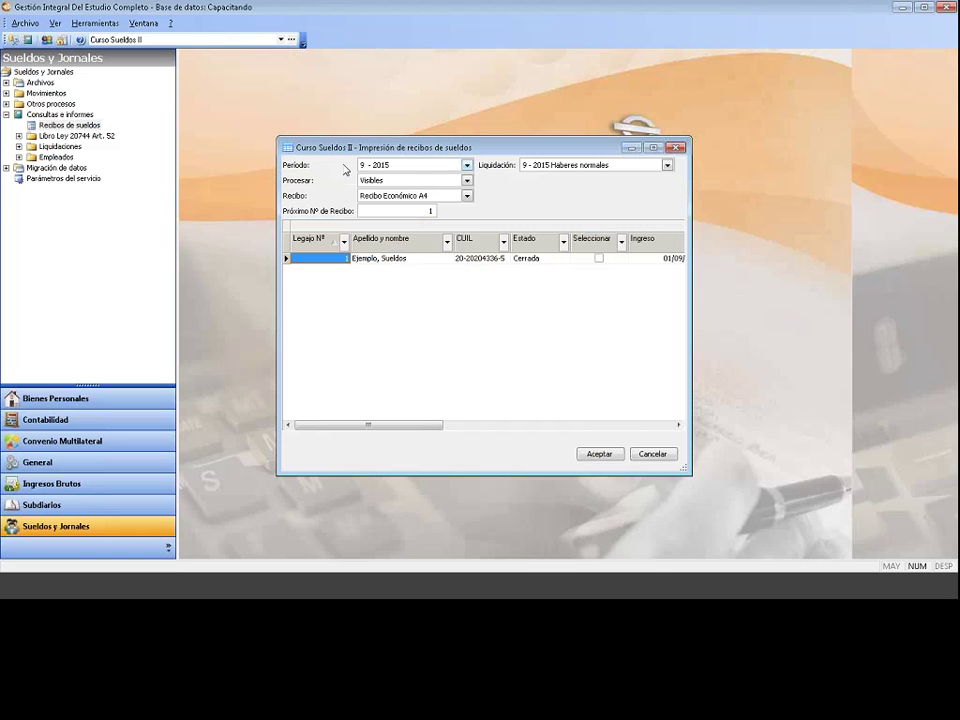
Step: Set 9 - 2015 Haberes normales receipts to process Seleccionados, with legajo 1 checked
left_click(466, 165)
left_click(437, 168)
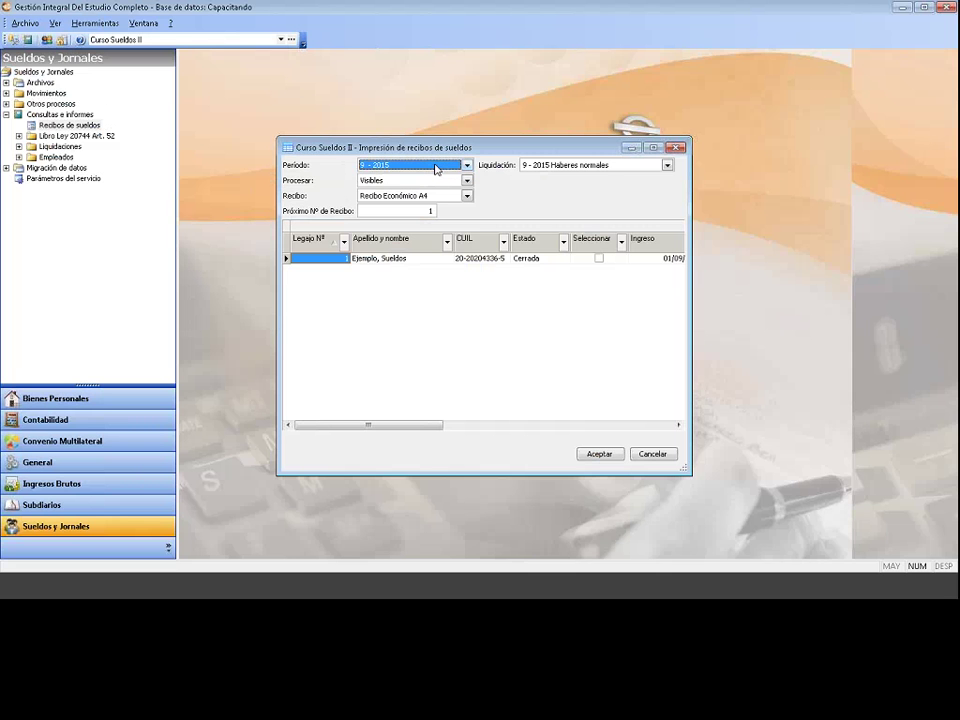
left_click(549, 167)
left_click(549, 176)
left_click(551, 166)
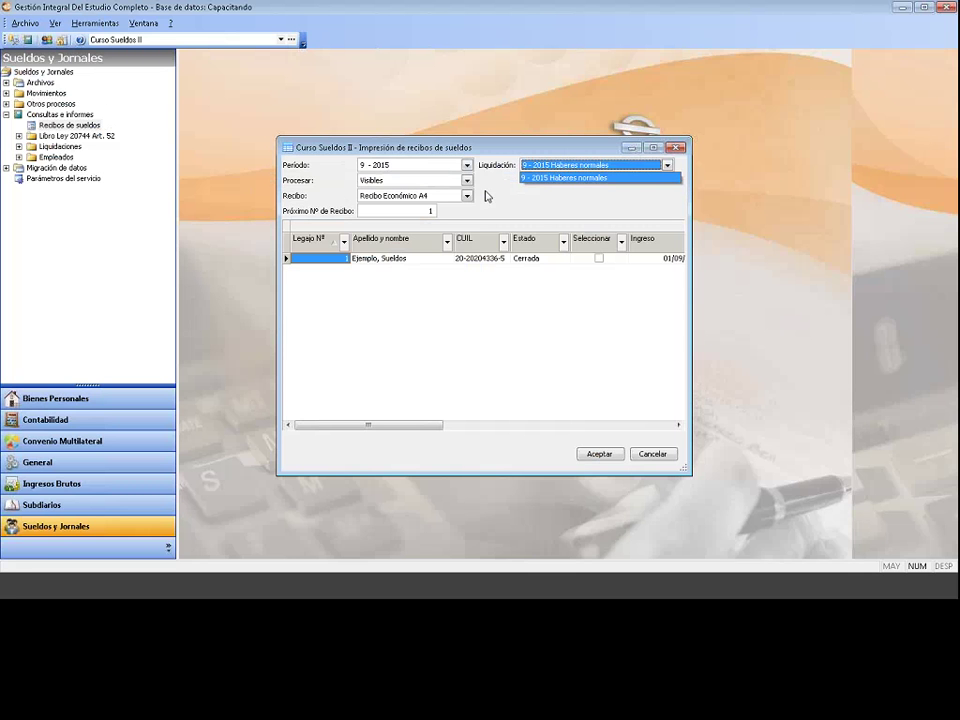
left_click(372, 181)
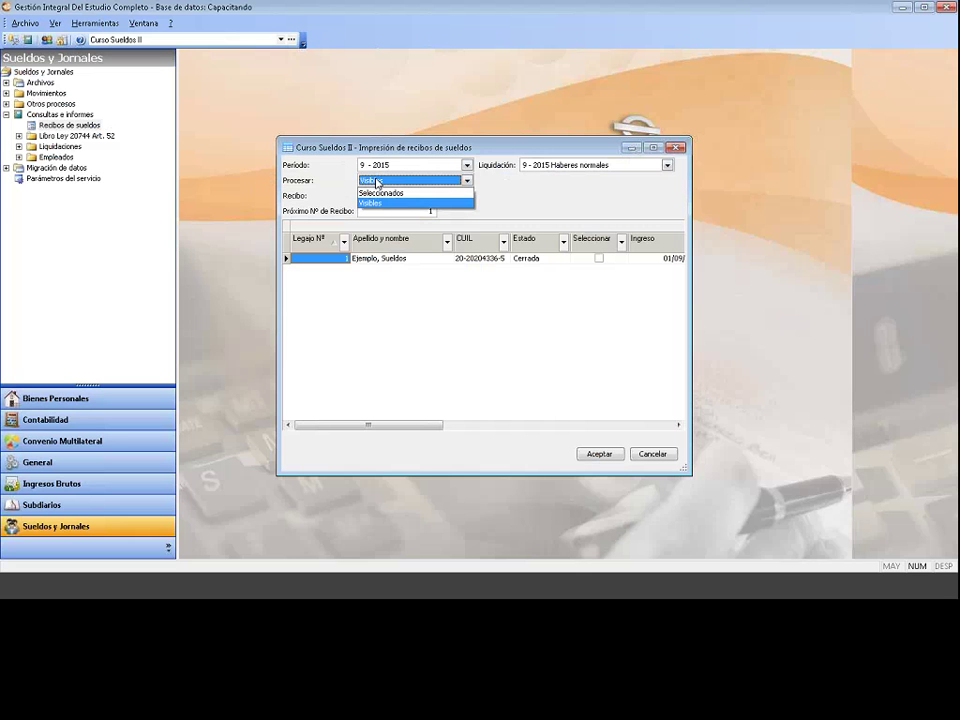
left_click(381, 192)
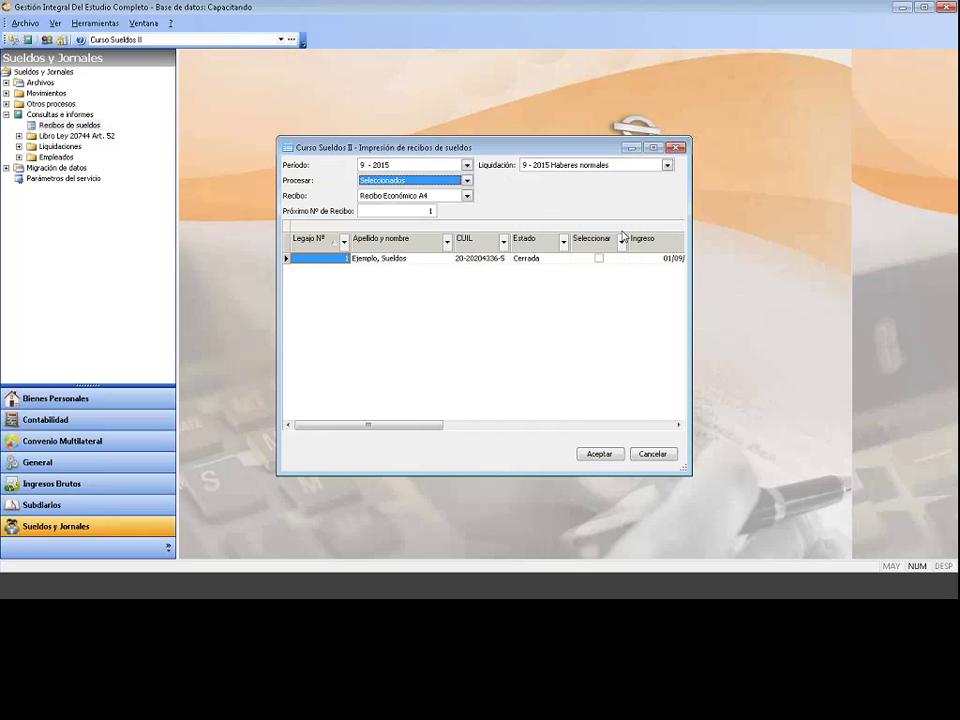
left_click(600, 259)
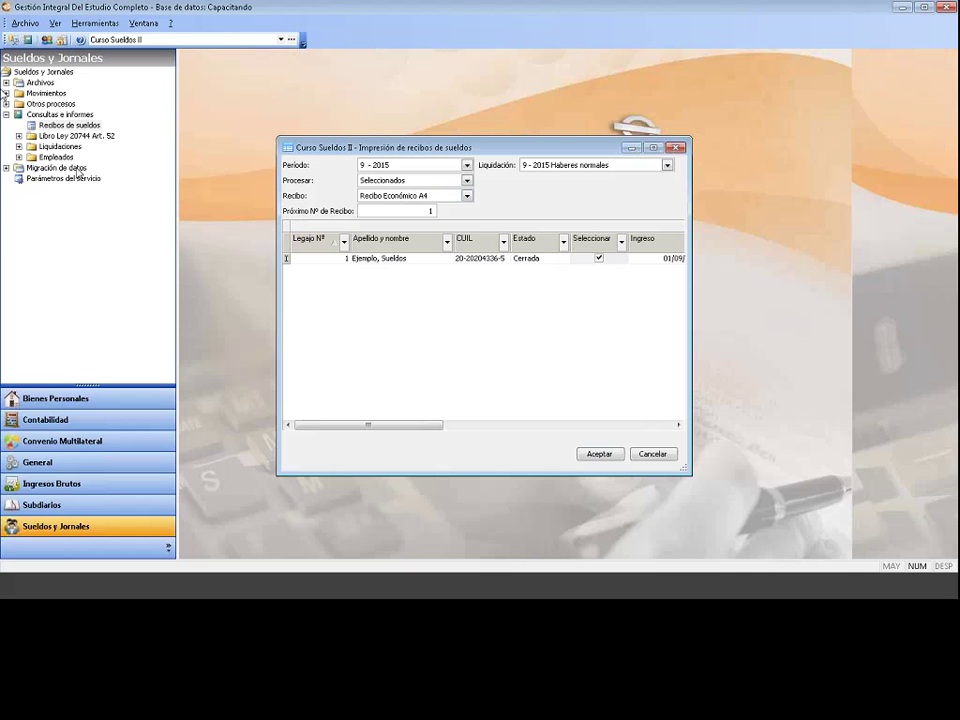
left_click(7, 84)
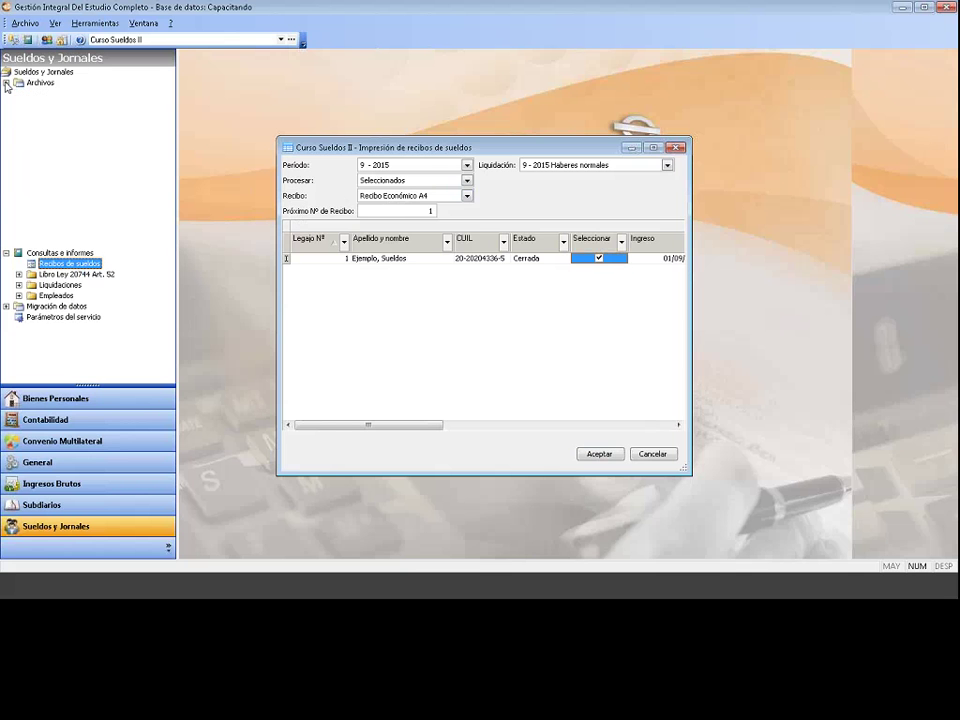
left_click(64, 104)
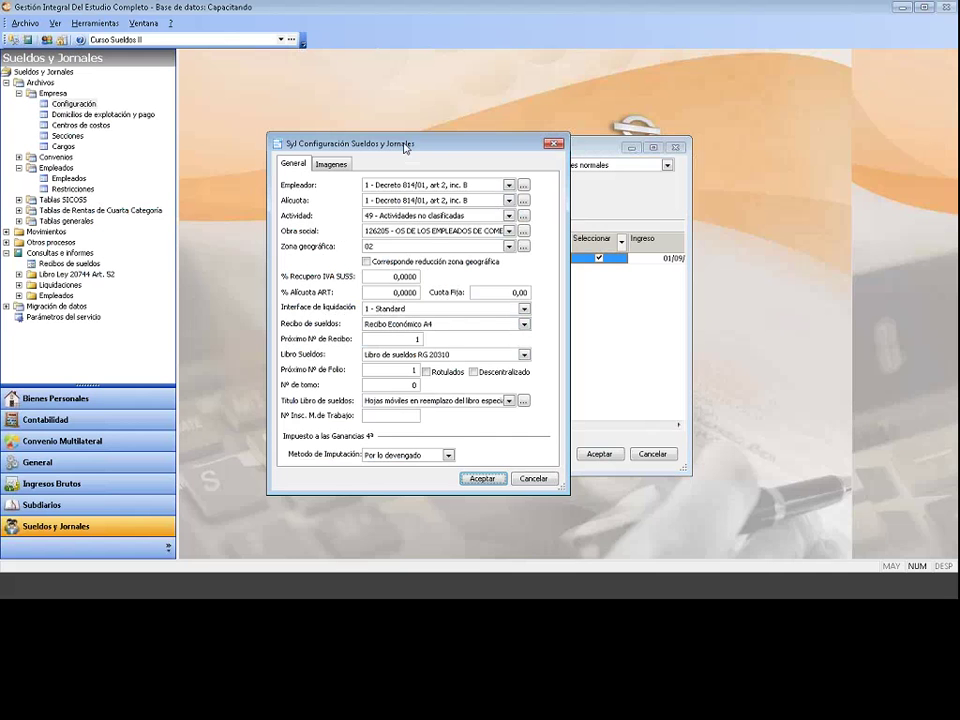
left_click_drag(405, 148, 308, 271)
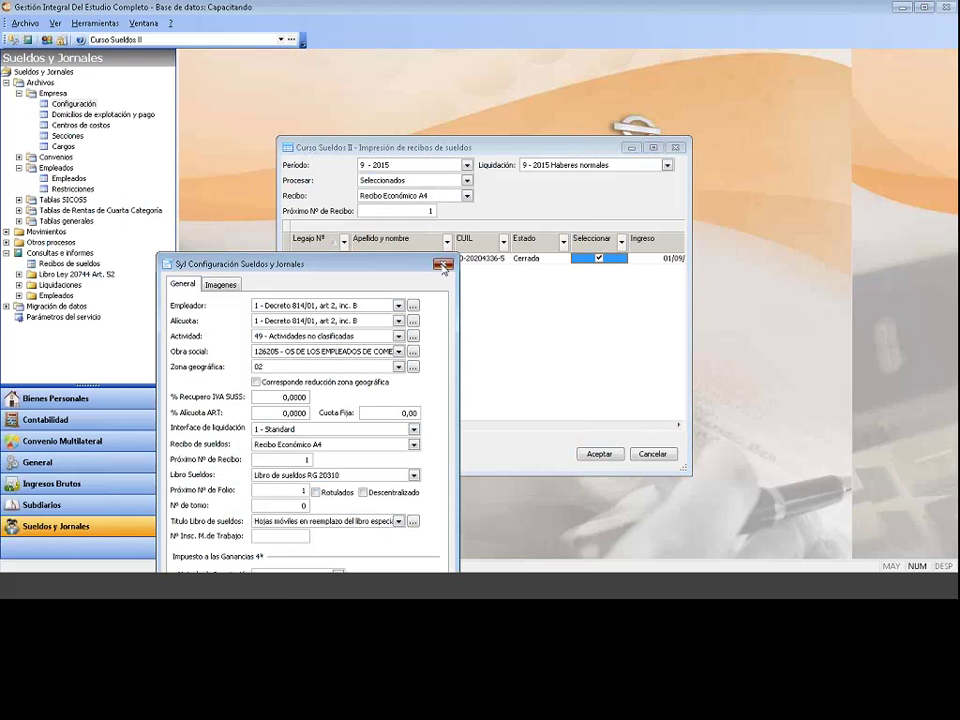
key("Escape")
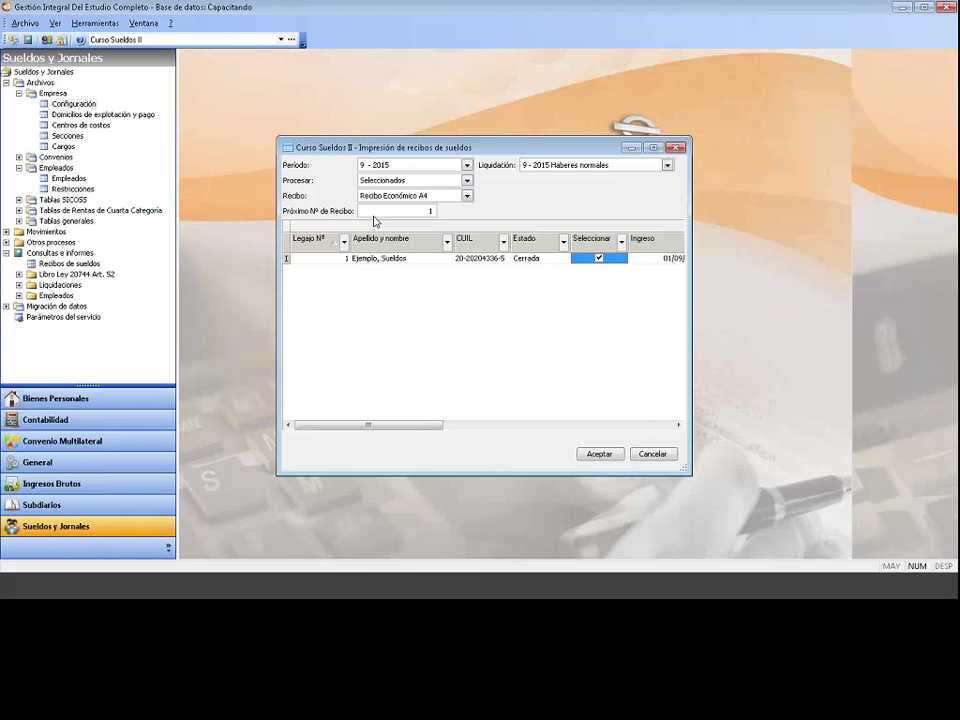
Step: Choose Recibo Económico A4 as the receipt format instead of Recibo Elegante
left_click(410, 195)
left_click(467, 195)
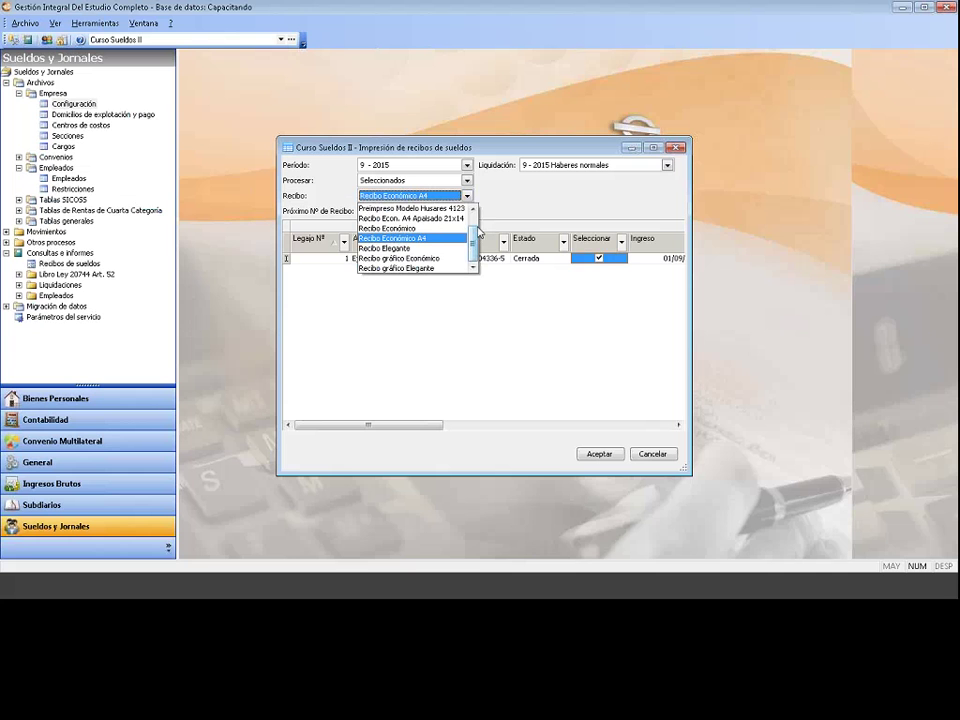
scroll(474, 230, "up", 1)
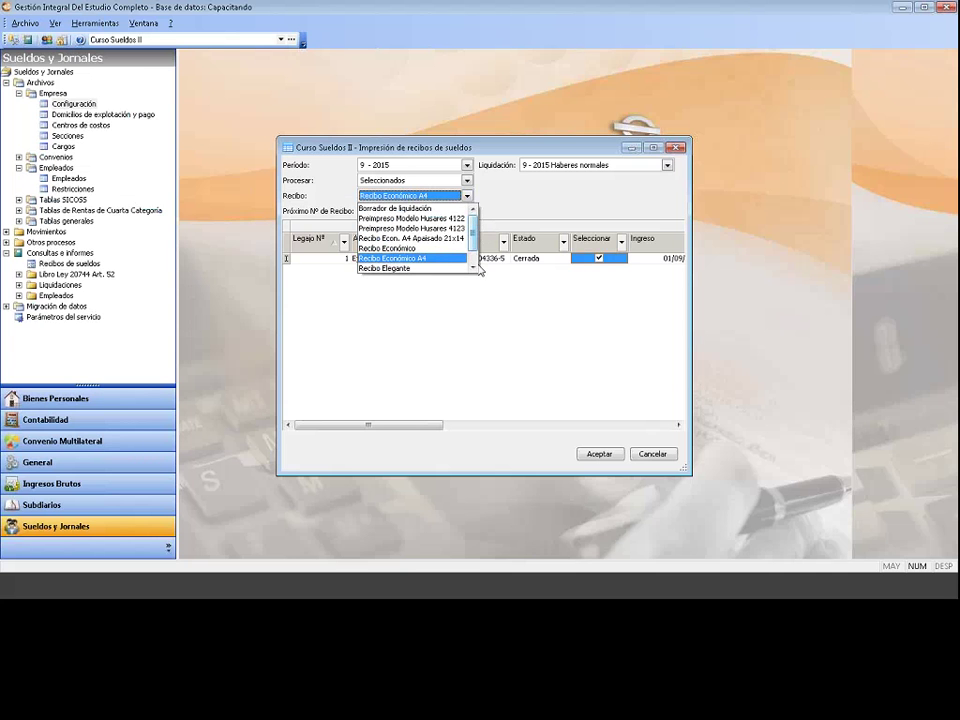
scroll(478, 268, "down", 1)
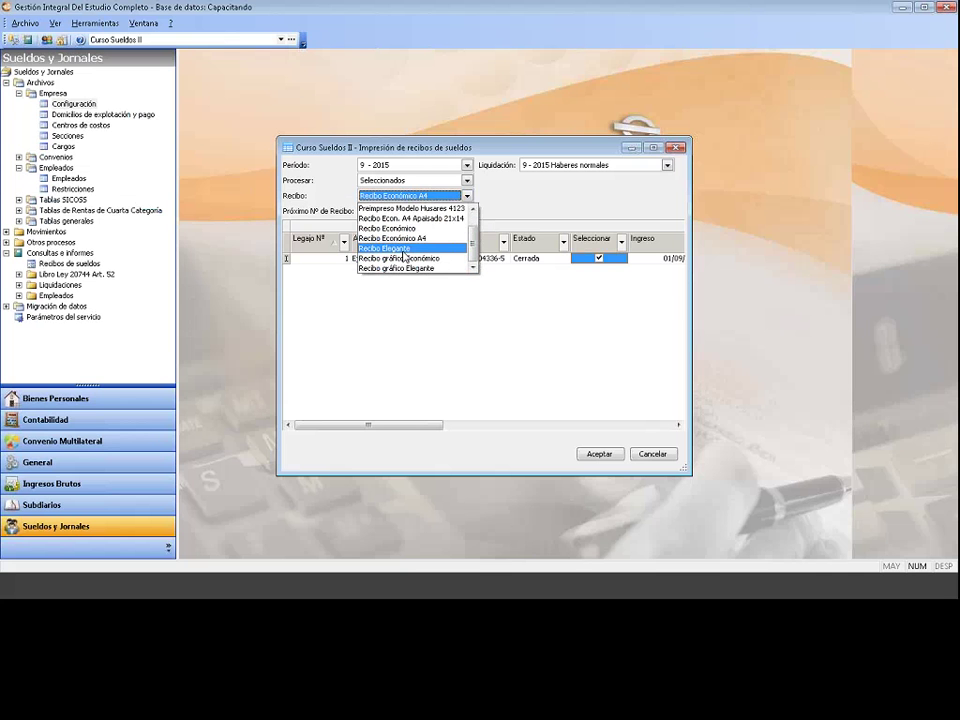
left_click(404, 250)
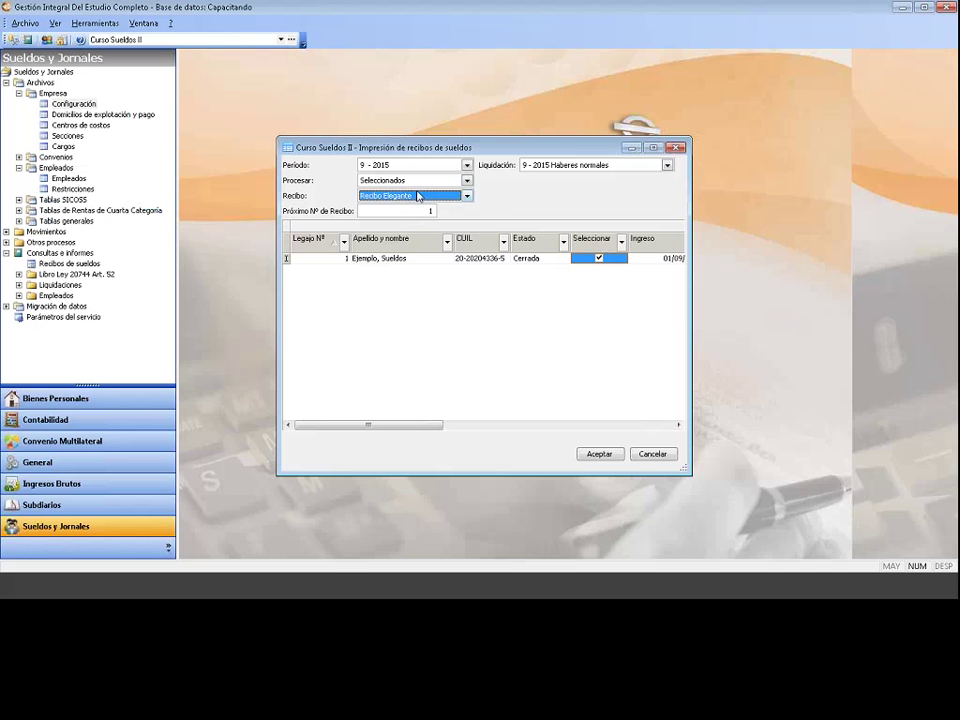
left_click(418, 196)
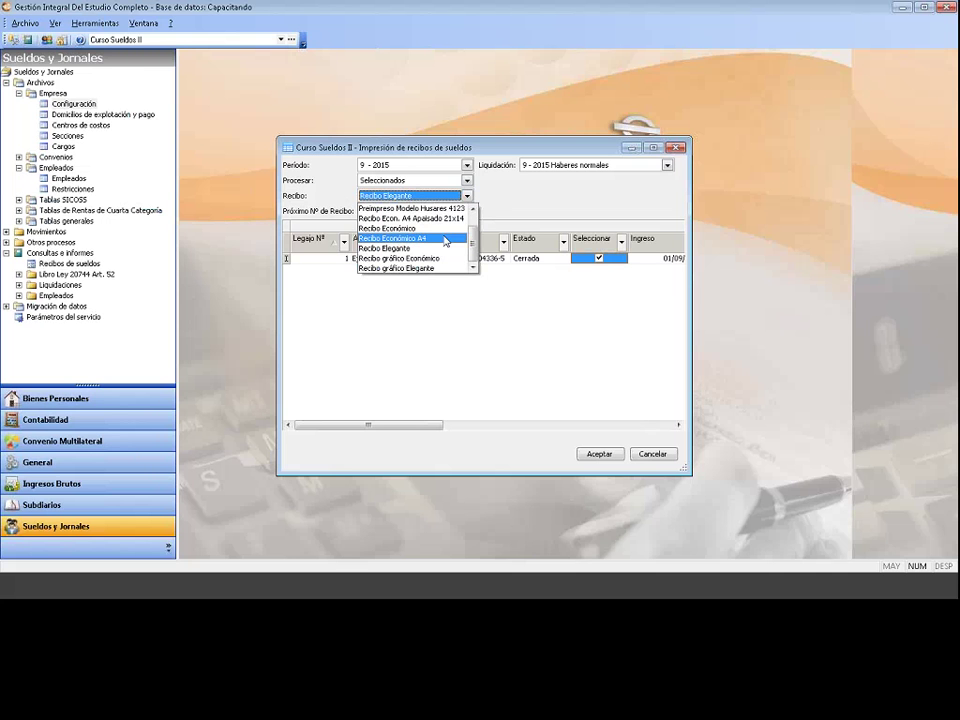
left_click(445, 240)
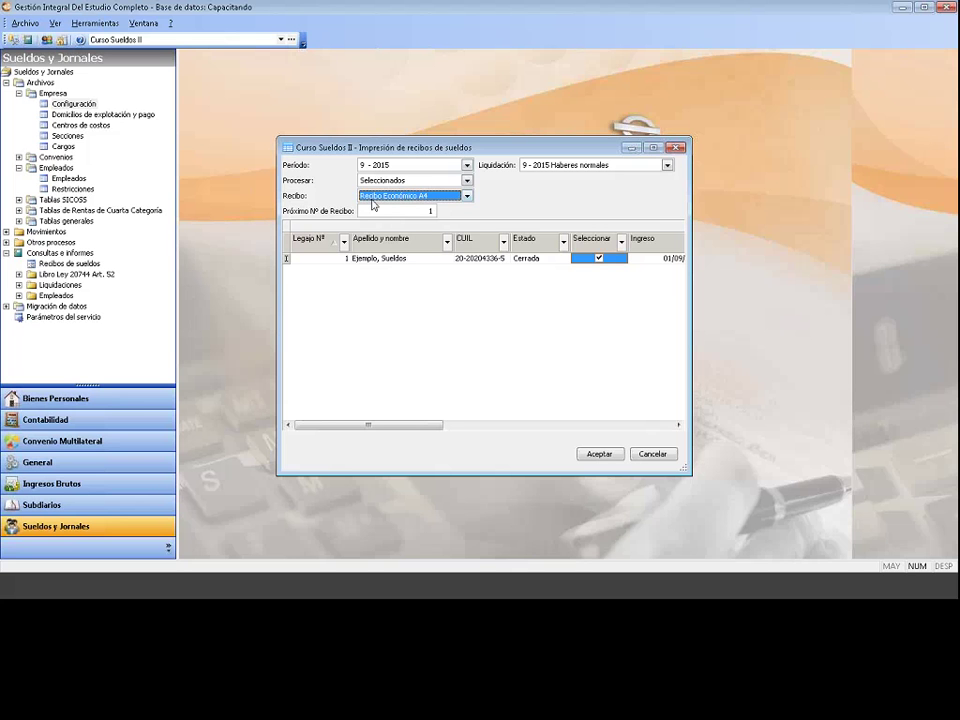
key("Tab")
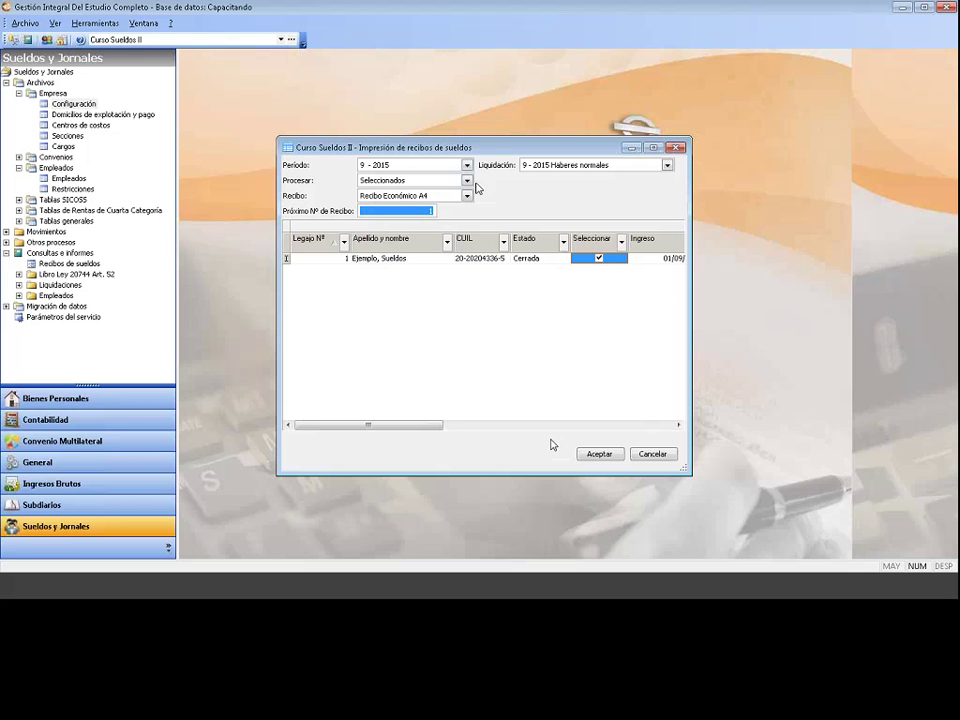
Step: Preview the Recibo Económico A4 receipt on screen and scroll through it
left_click(598, 456)
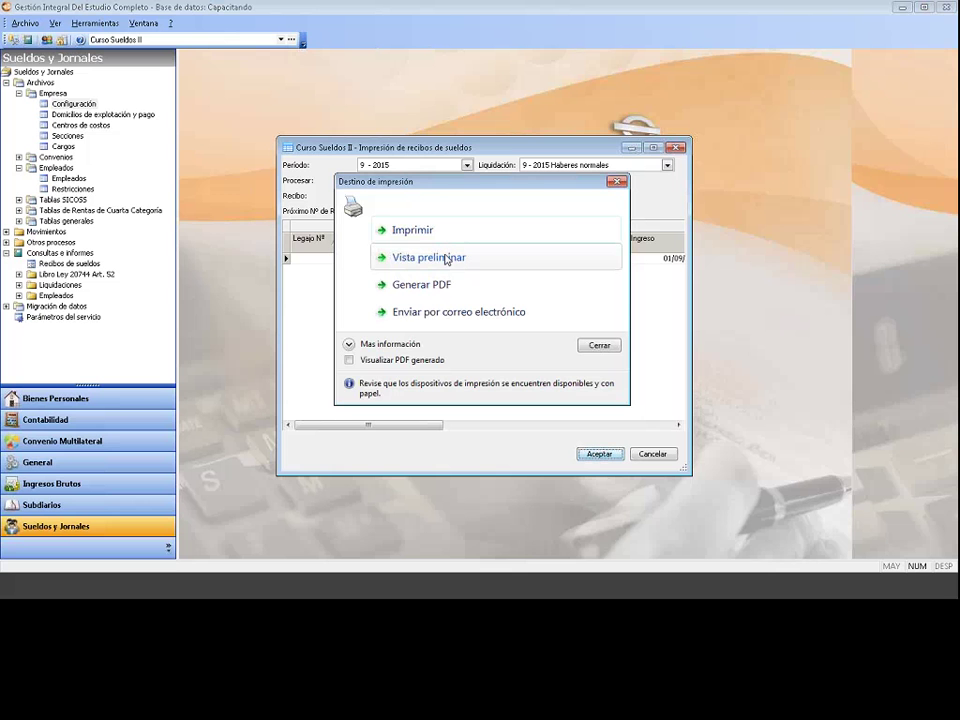
left_click(446, 260)
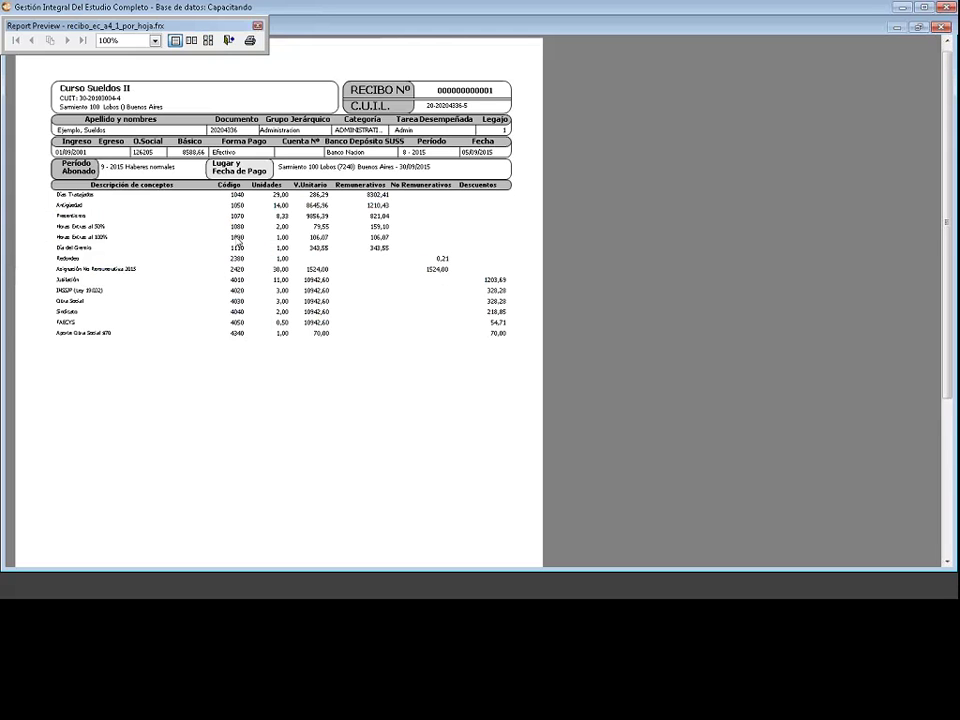
scroll(328, 242, "down", 2)
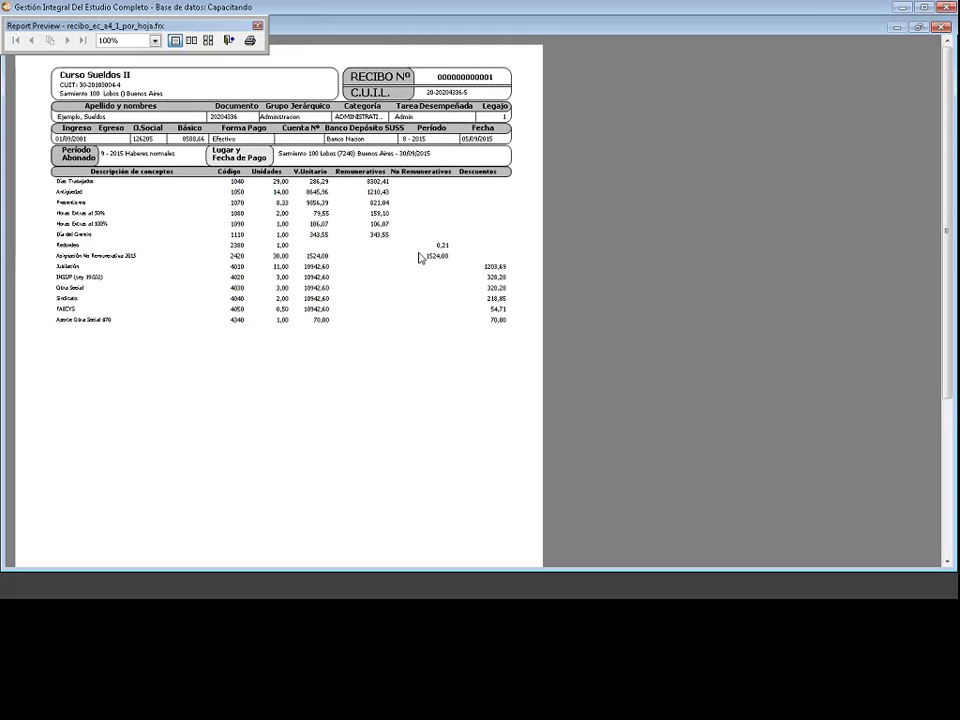
scroll(420, 258, "down", 2)
scroll(420, 265, "down", 4)
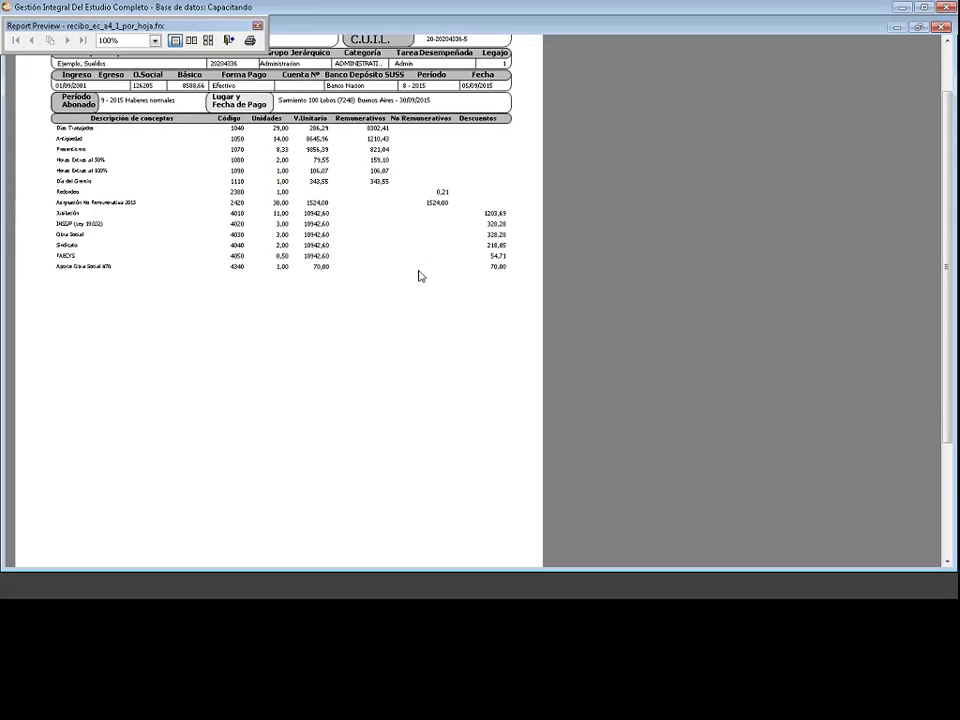
scroll(412, 295, "down", 5)
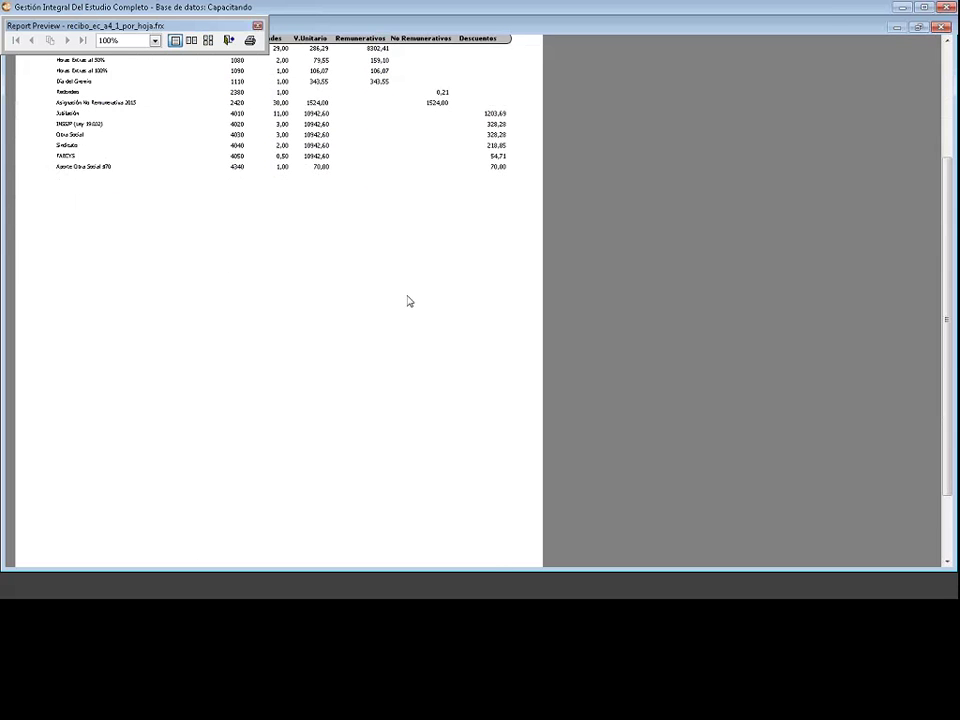
scroll(422, 318, "down", 3)
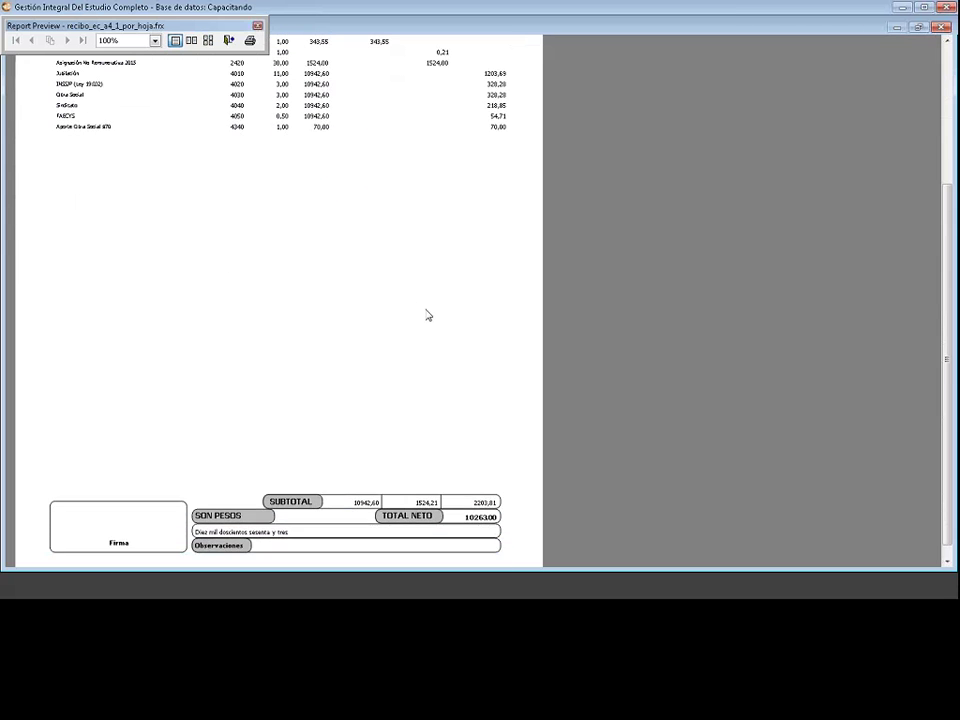
Step: Close the receipt preview window from its system menu
left_click(172, 33)
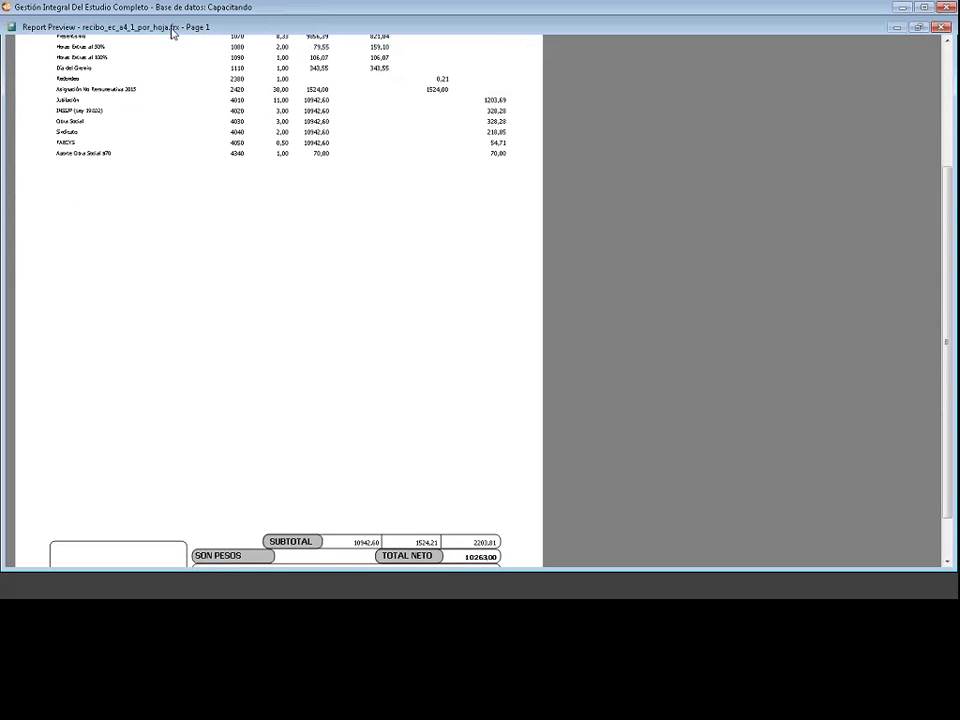
left_click(12, 27)
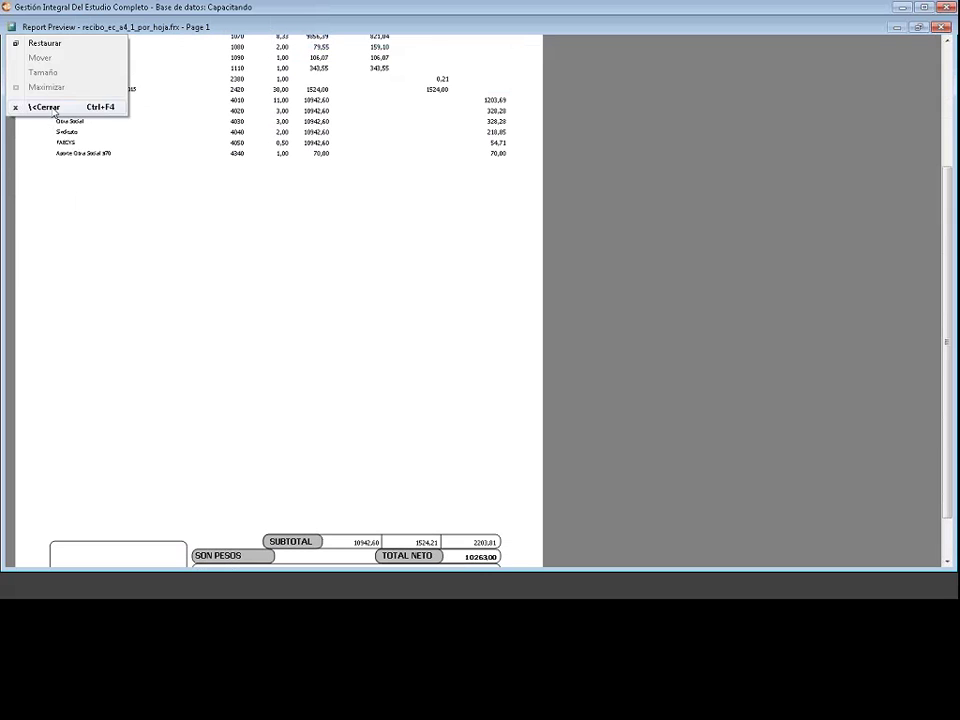
left_click(53, 110)
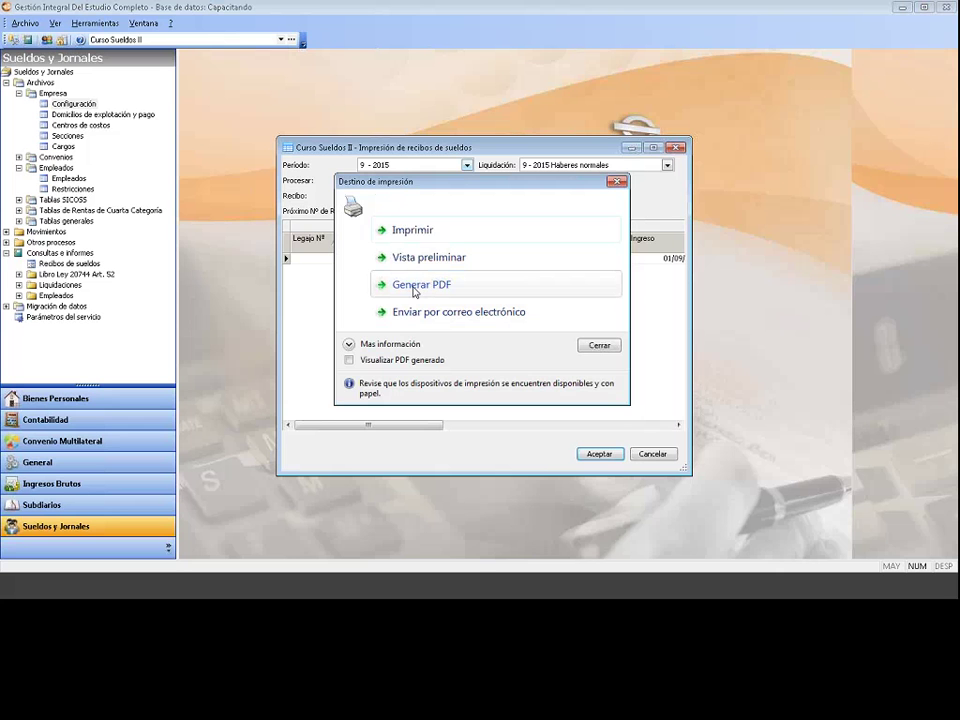
Step: Generate the receipt as a PDF with Visualizar PDF generado enabled
left_click(415, 287)
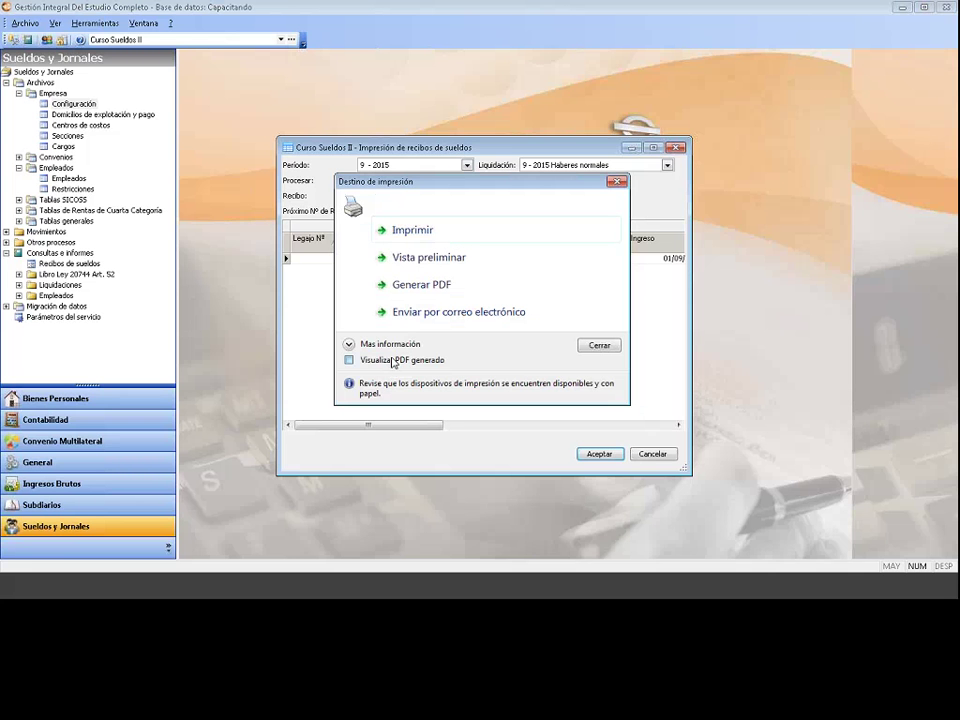
left_click(393, 363)
left_click(427, 286)
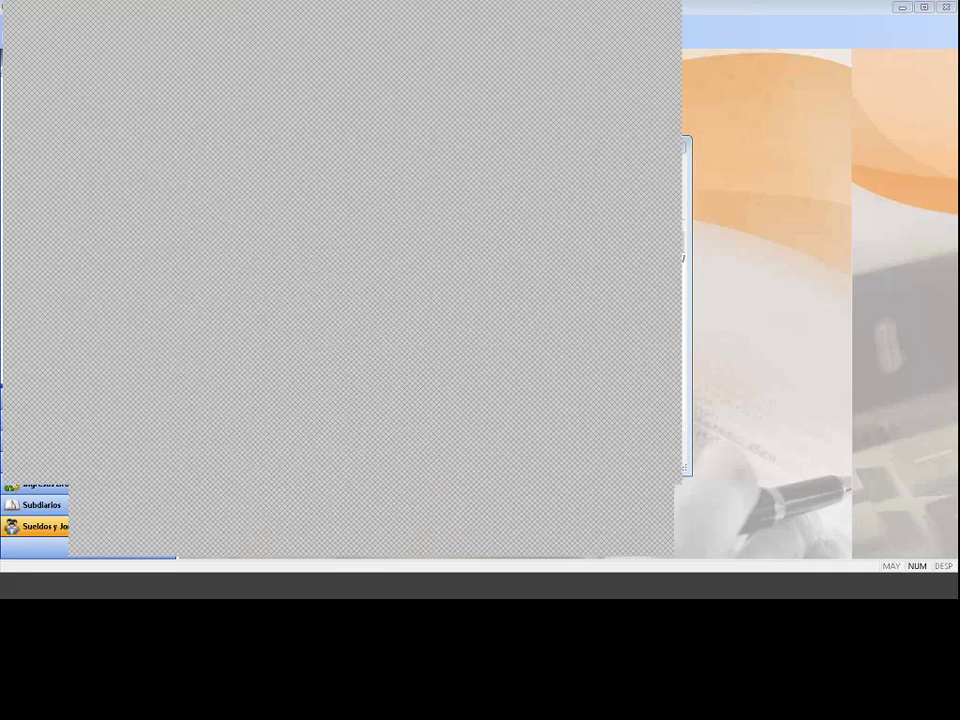
Step: Close the Adobe Acrobat Reader window showing the receipt PDF
left_click(666, 13)
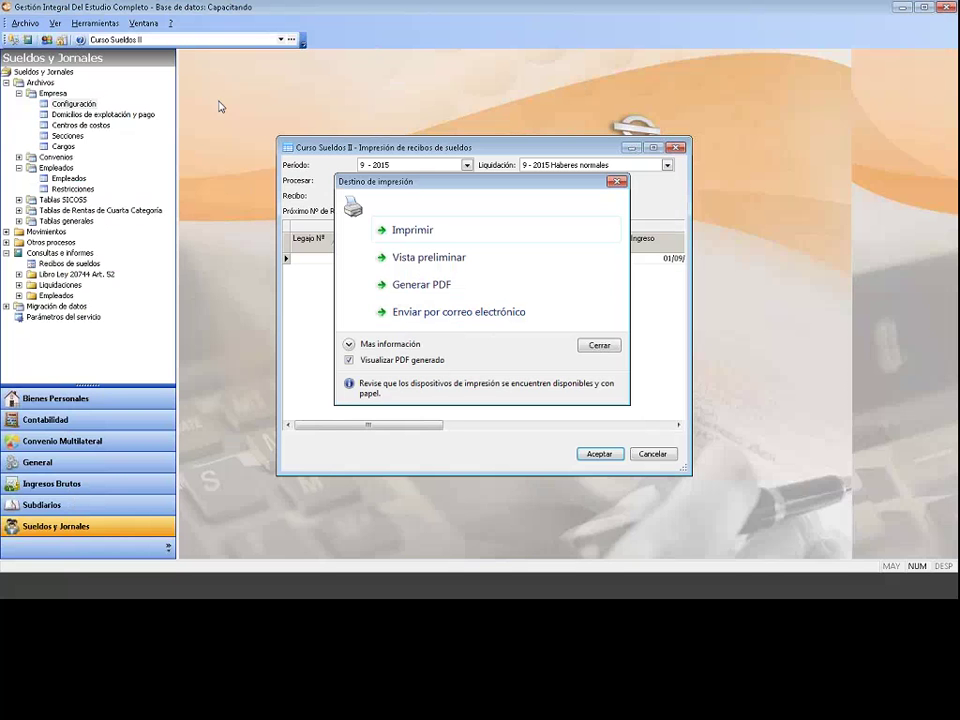
Step: Add a contact e-mail address to the Curso Sueldos II company record
left_click(617, 181)
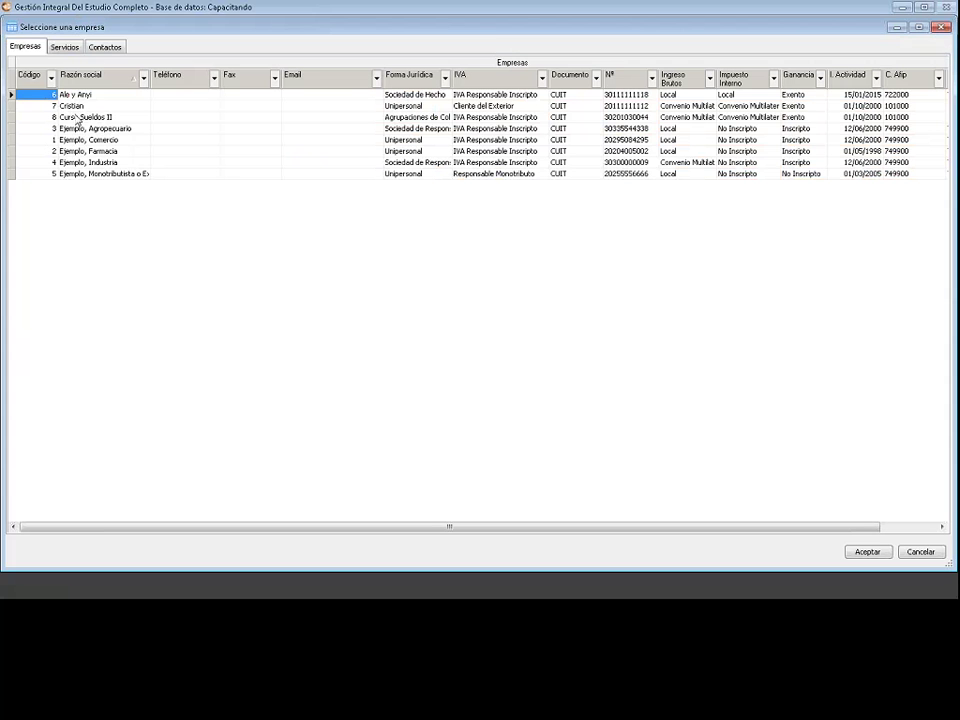
left_click(76, 117)
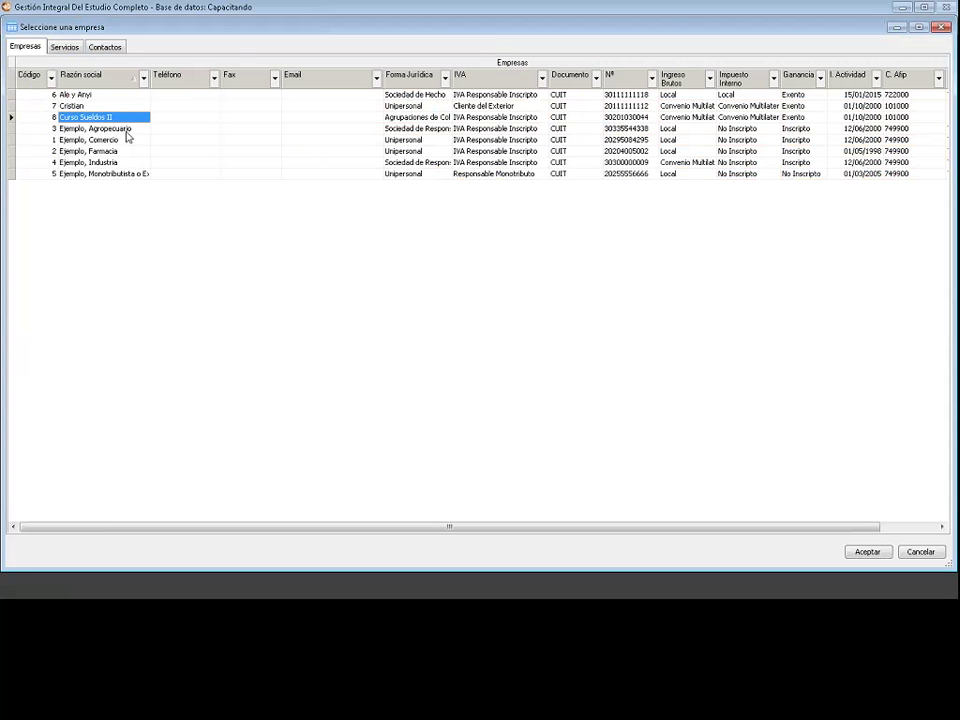
right_click(77, 117)
left_click(125, 133)
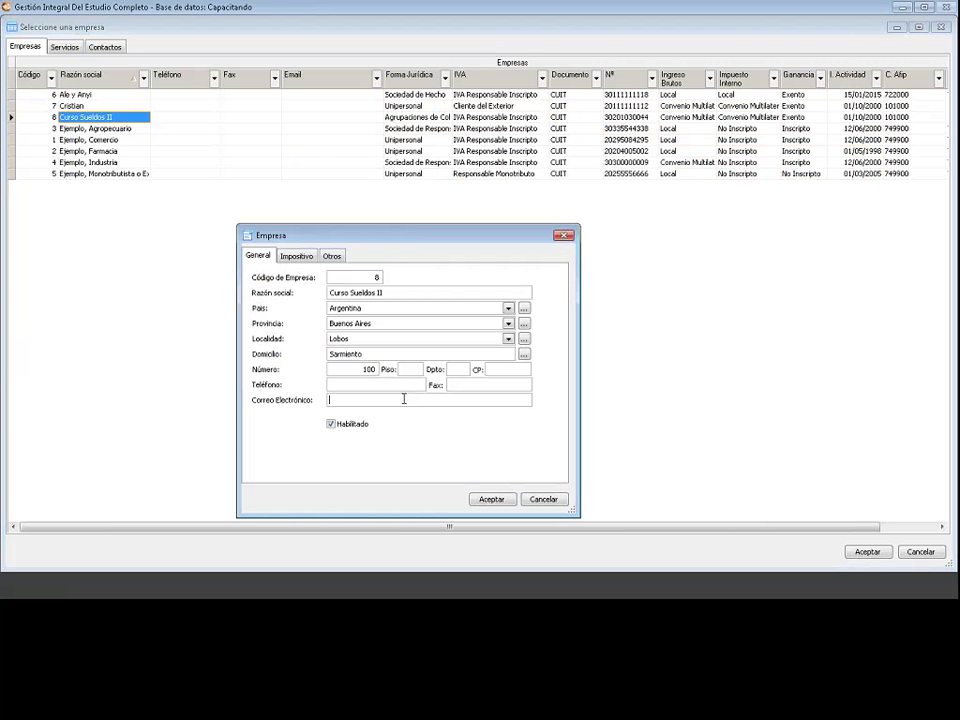
type("micorreo@ejemplo.com.ar")
left_click(486, 500)
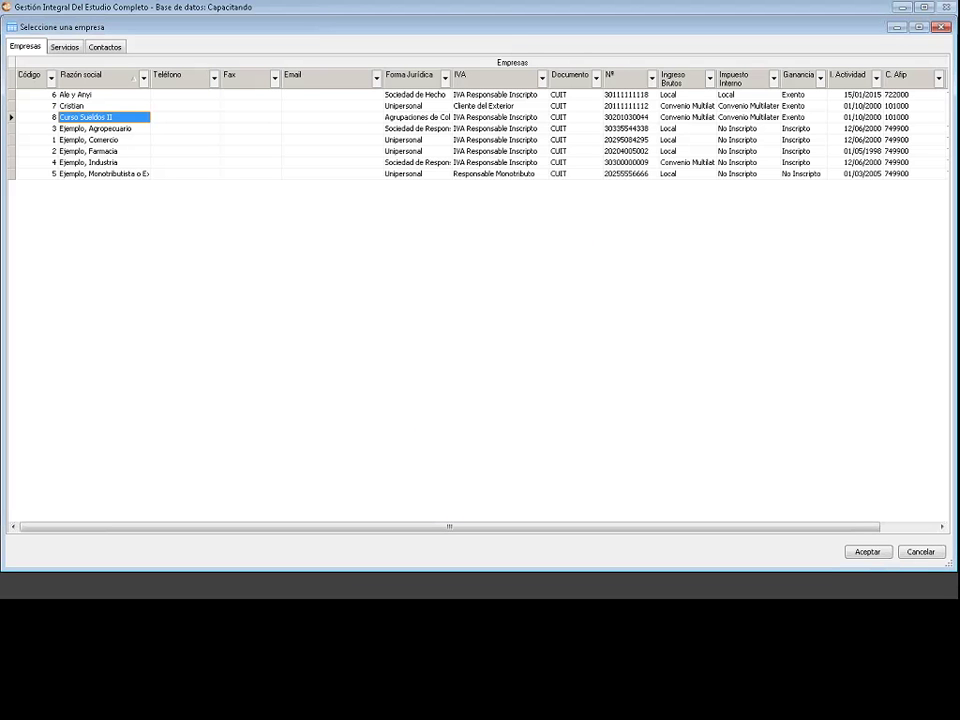
left_click(14, 29)
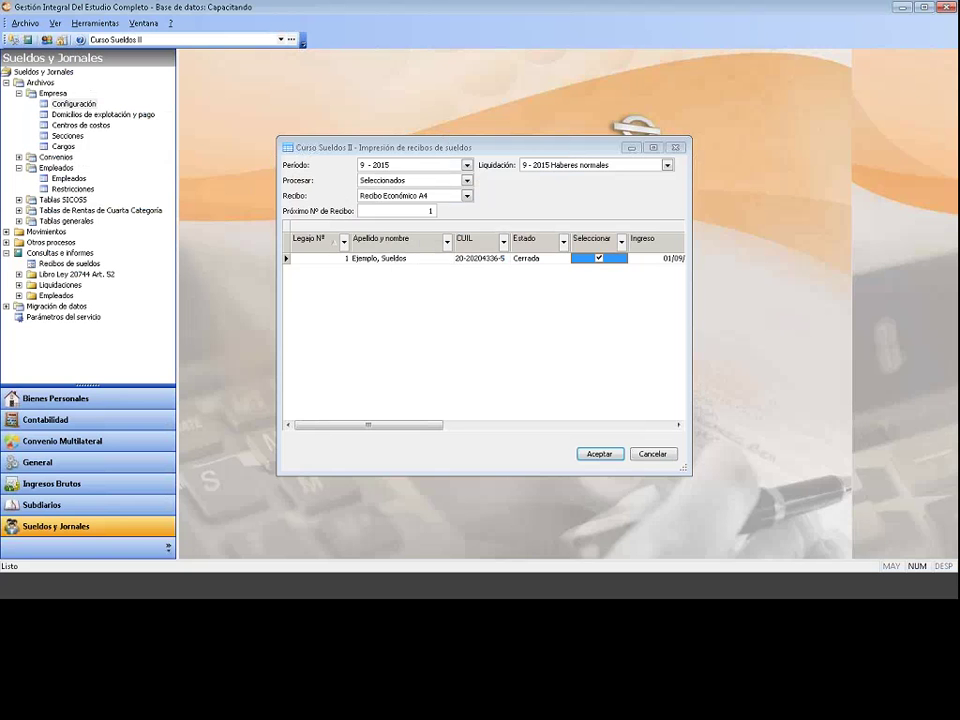
Step: Open Emisión Libro de sueldos from Consultas e informes > Libro Ley 20744 Art. 52
left_click(675, 148)
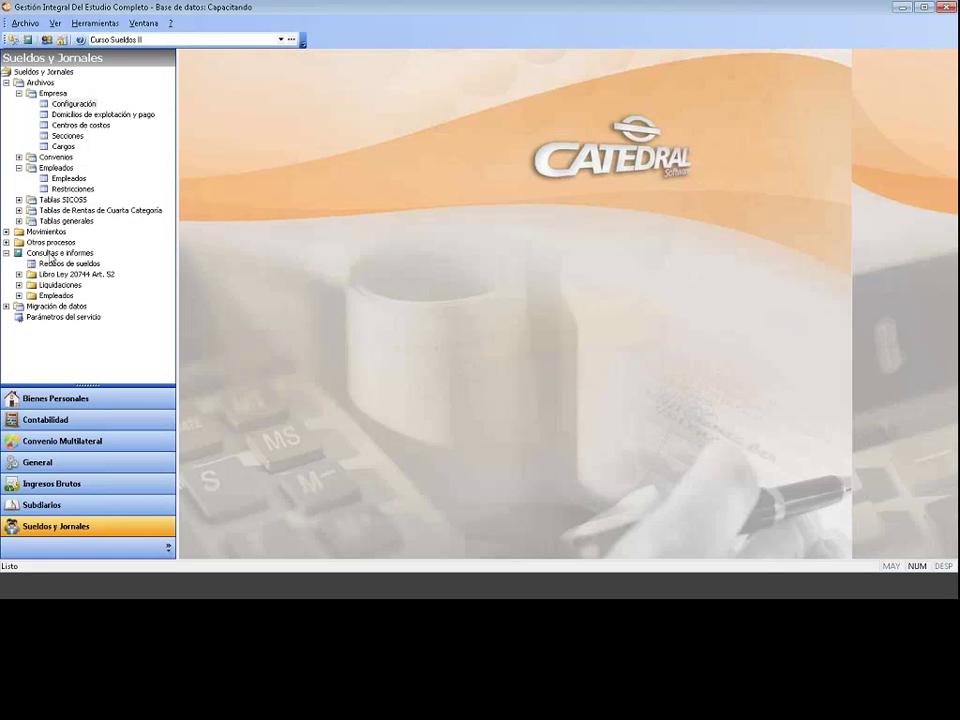
left_click(55, 253)
left_click(18, 273)
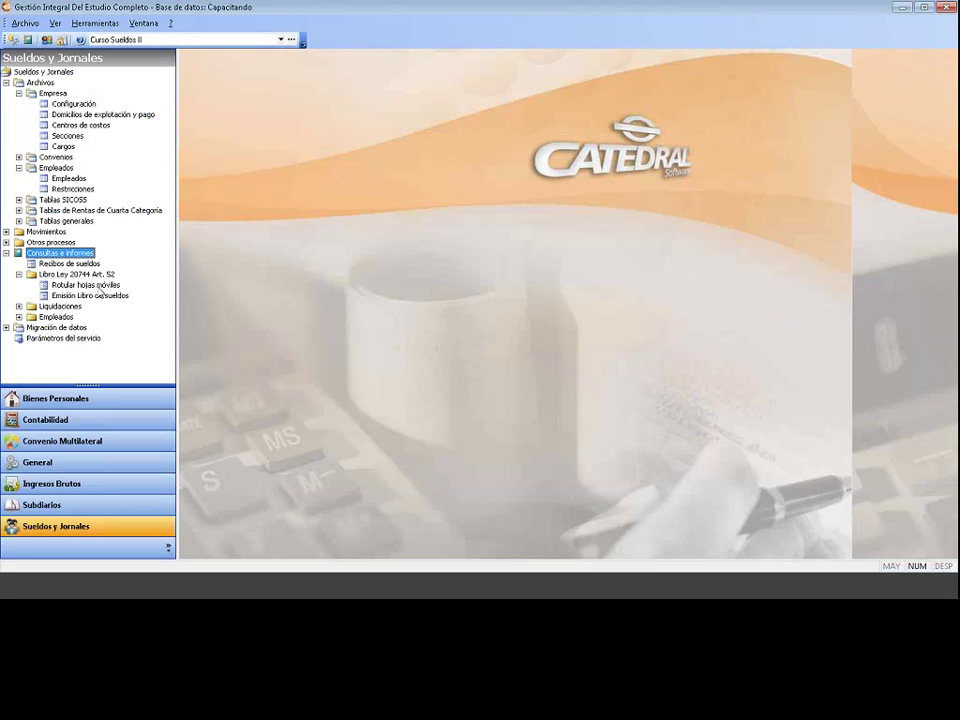
left_click(98, 285)
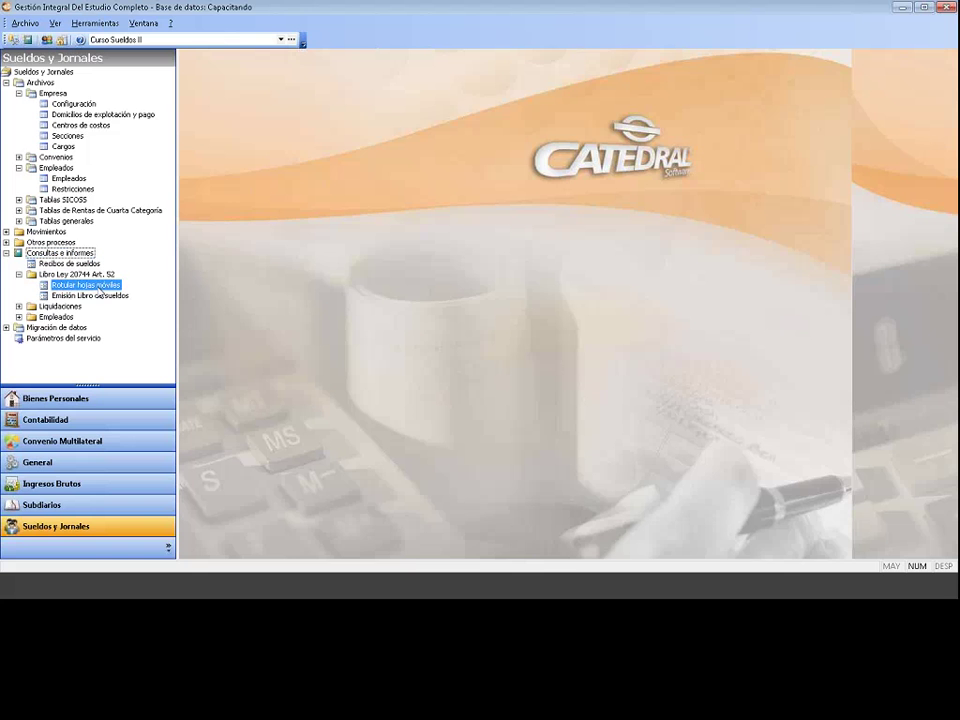
left_click(91, 297)
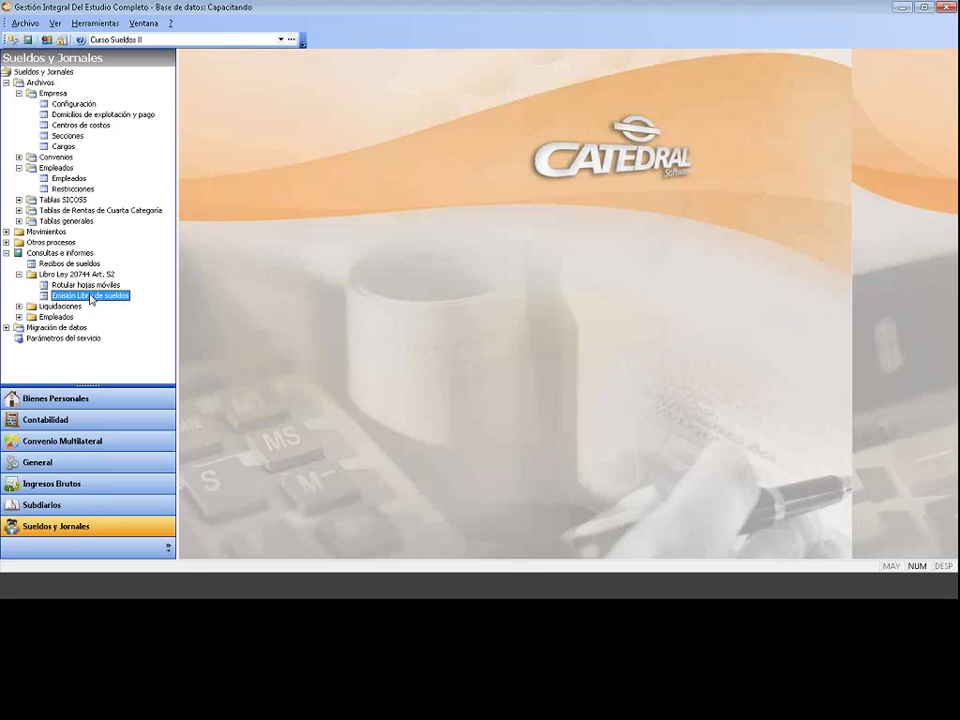
double_click(91, 297)
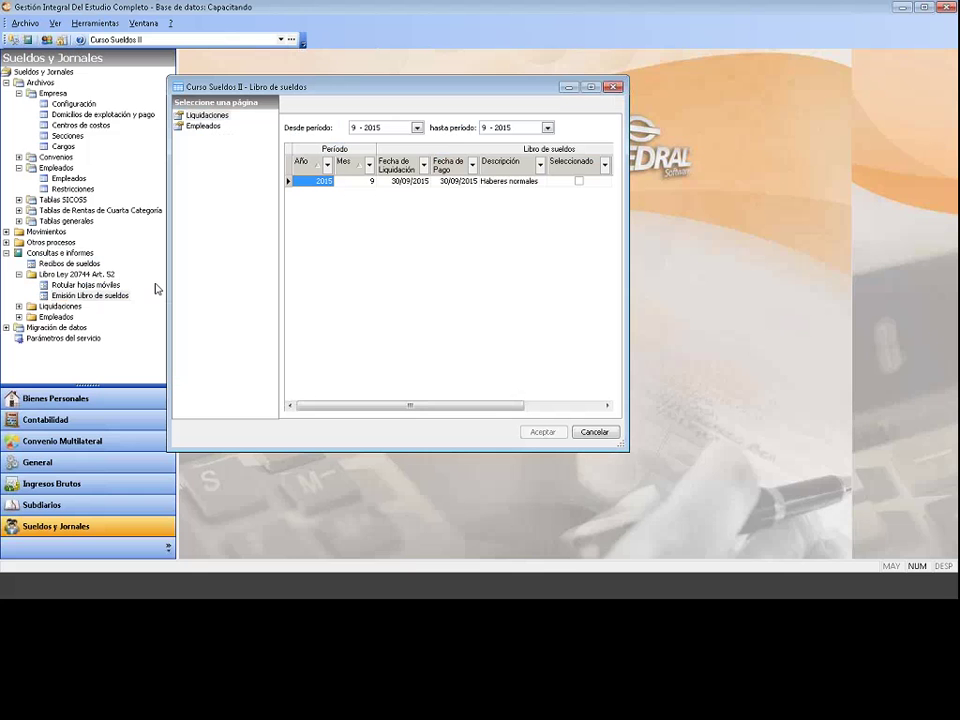
Step: Set the book period to 9-2015 through 9-2015, include Haberes normales, and show the Empleados page
left_click(385, 128)
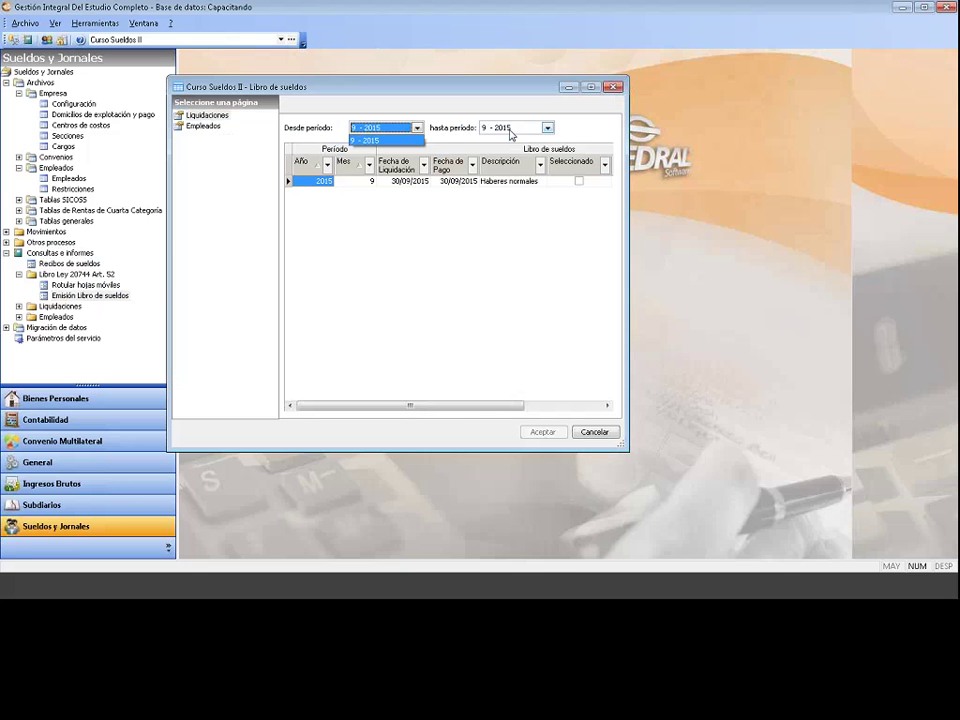
left_click(511, 128)
left_click(520, 140)
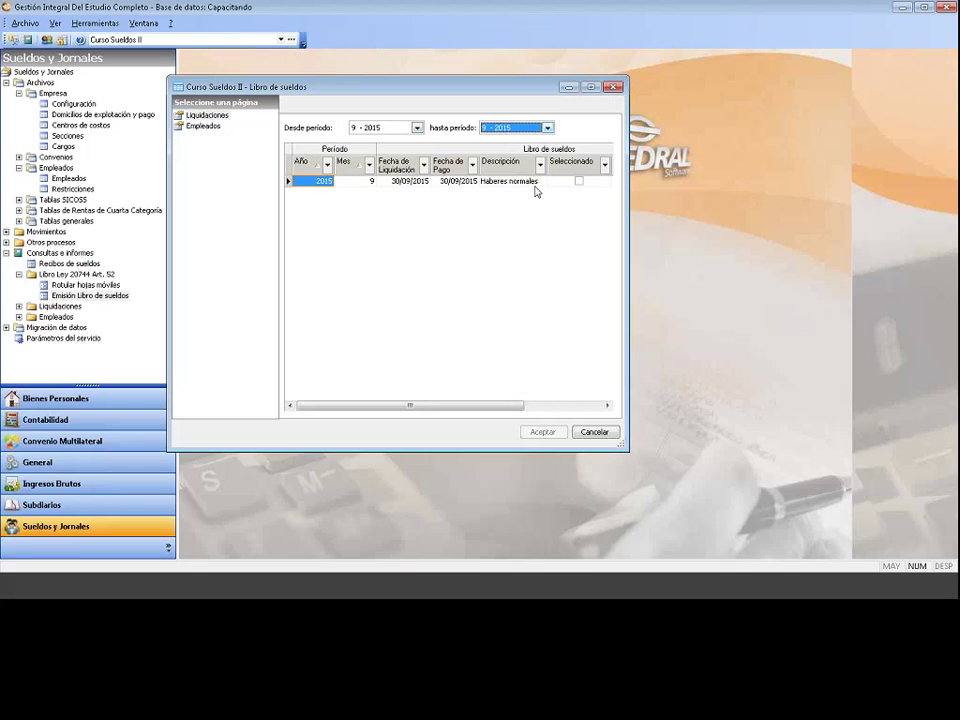
left_click(580, 182)
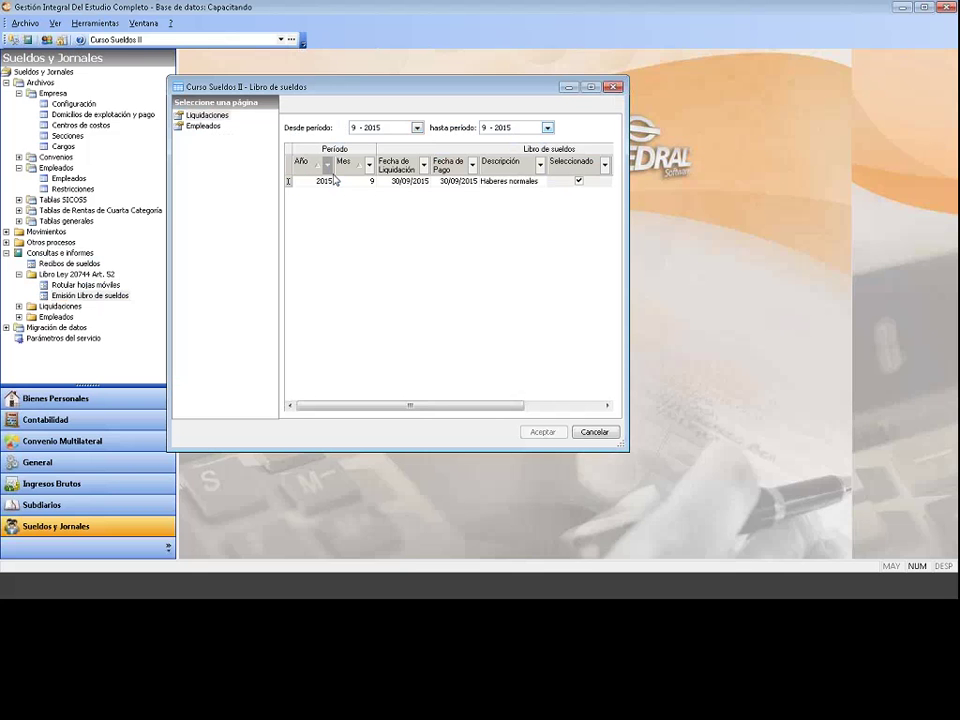
left_click(204, 126)
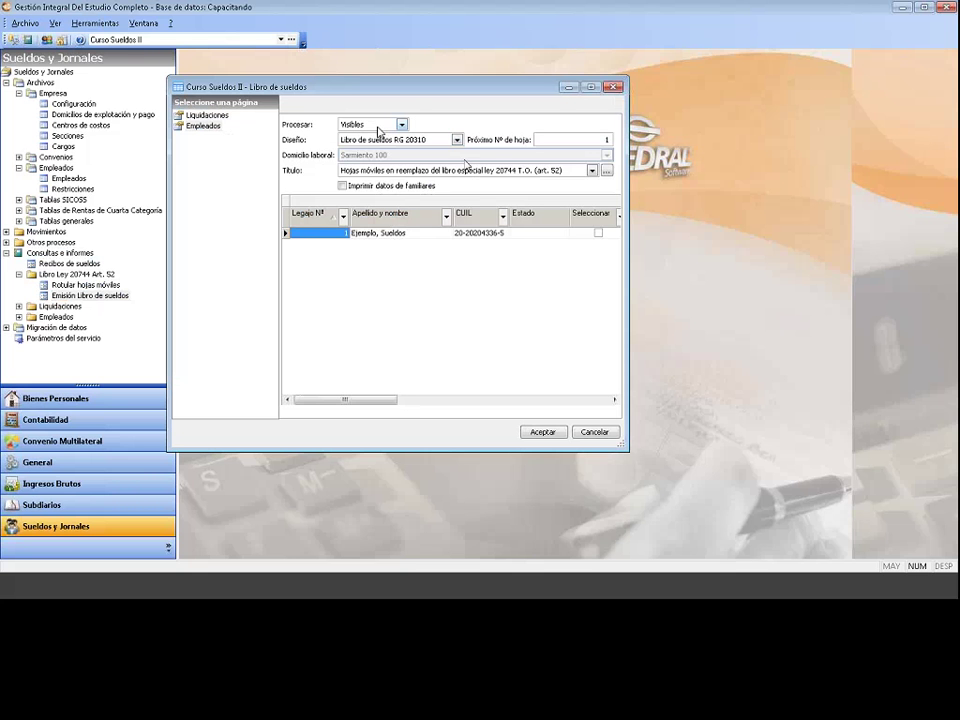
Step: Process the visible employees using the Libro de sueldos RG 20310 design
left_click(379, 126)
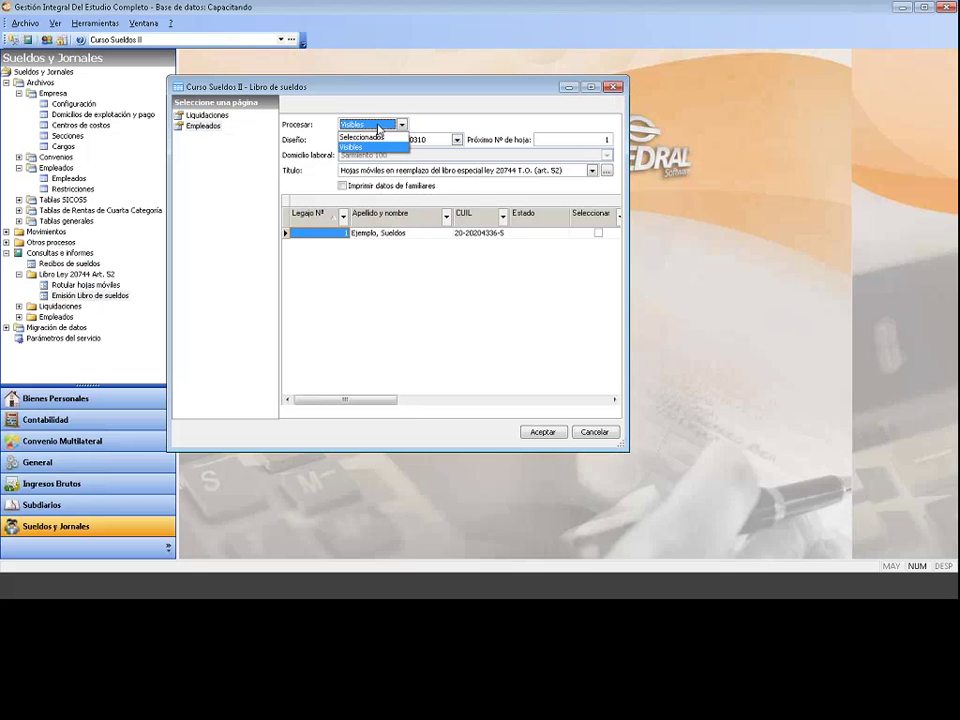
left_click(379, 126)
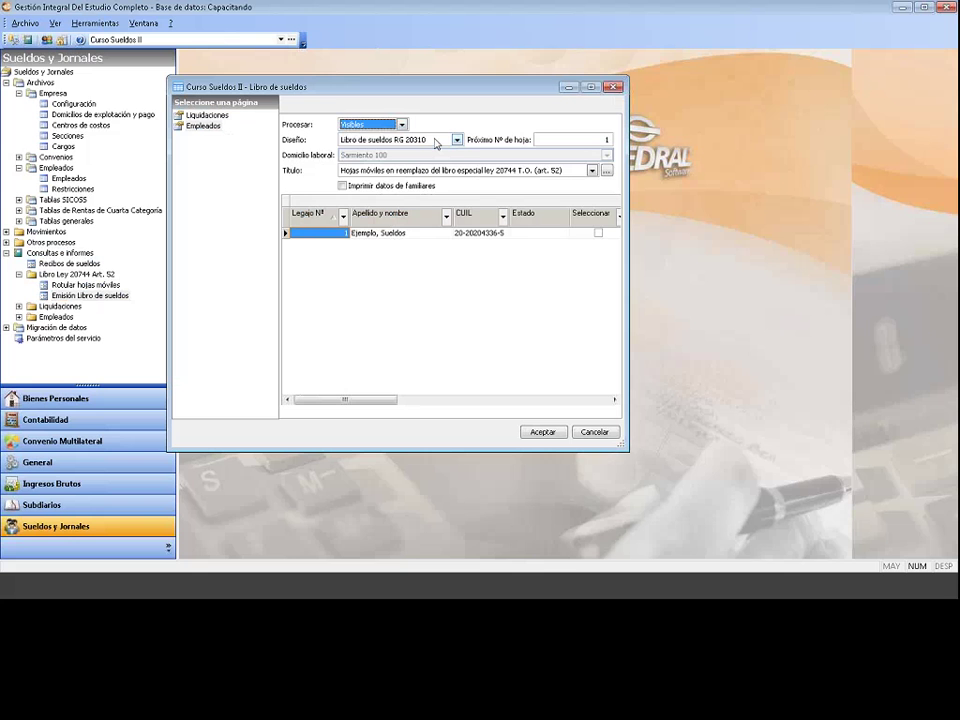
left_click(436, 141)
left_click(436, 141)
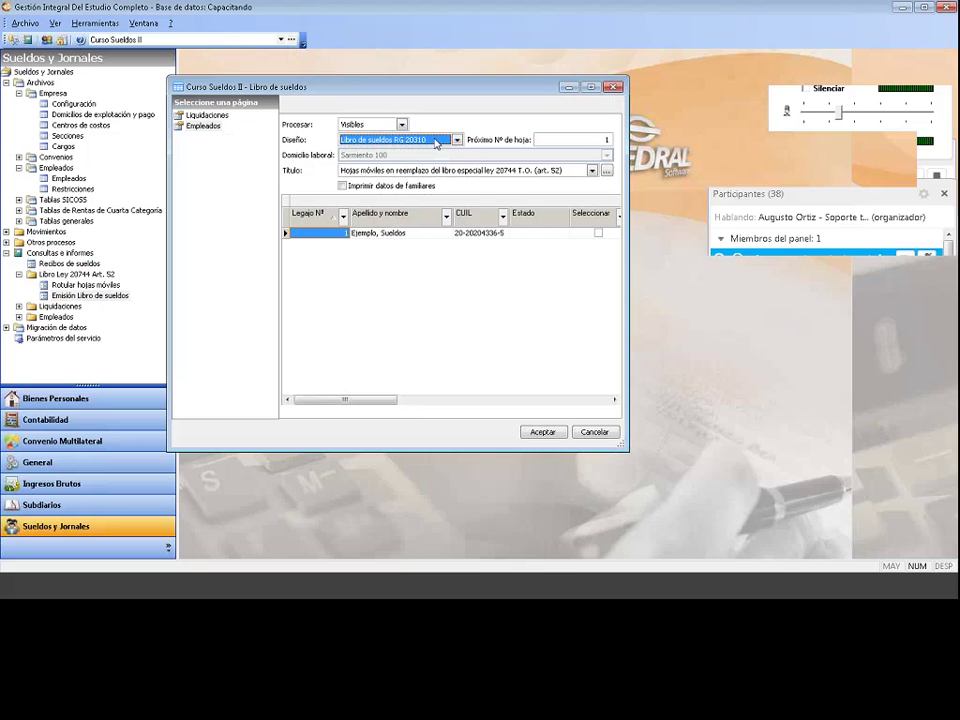
left_click(566, 139)
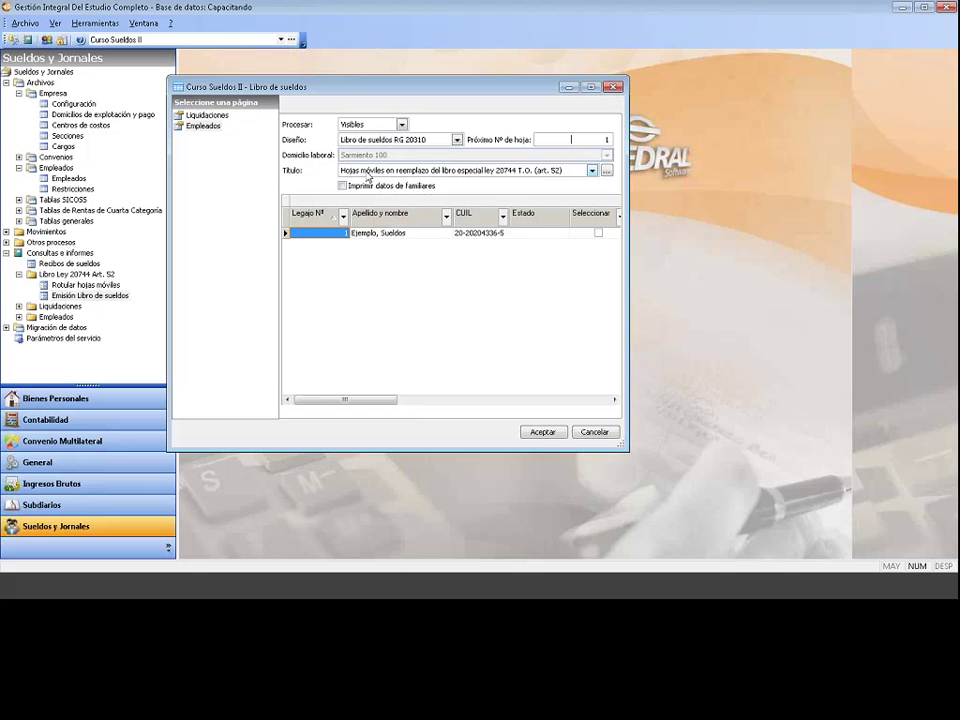
Step: Keep the first hojas móviles title and enable Imprimir datos de familiares
left_click(366, 171)
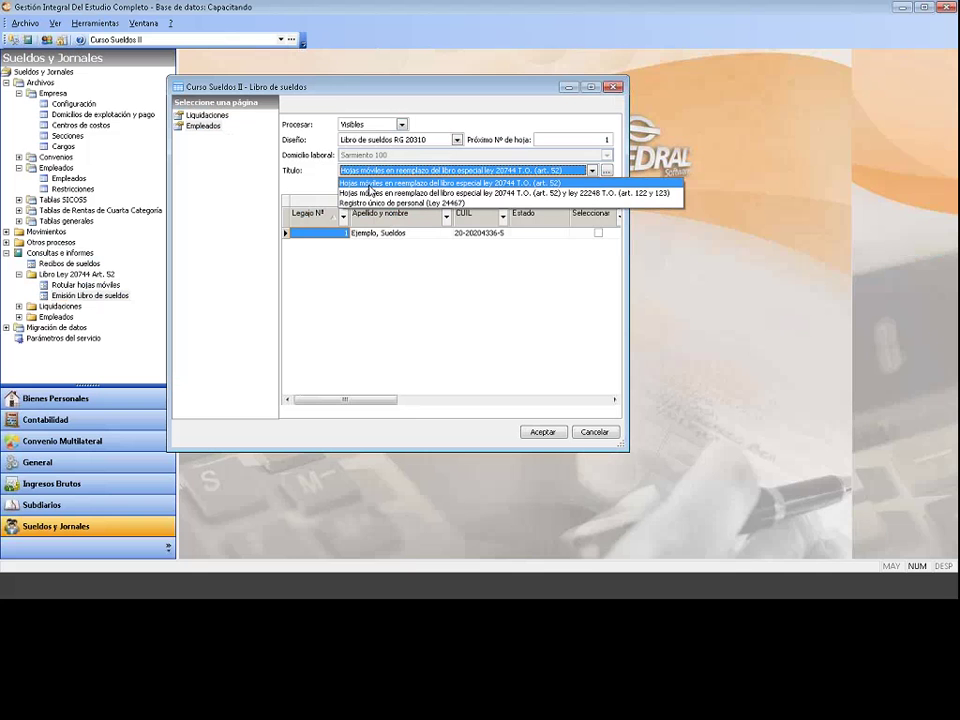
left_click(394, 184)
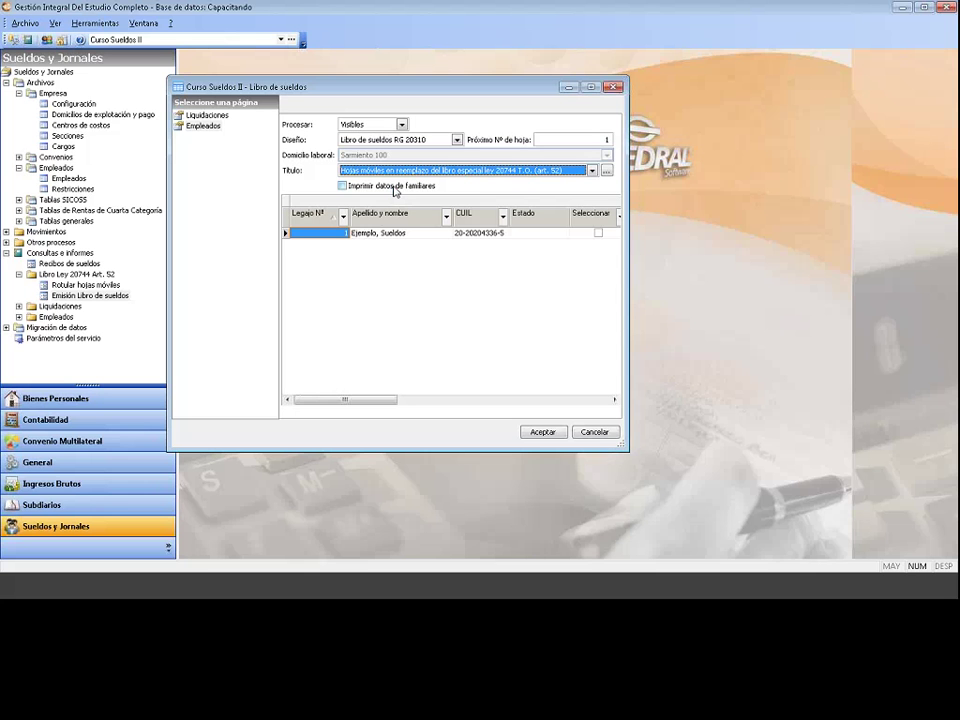
left_click(395, 187)
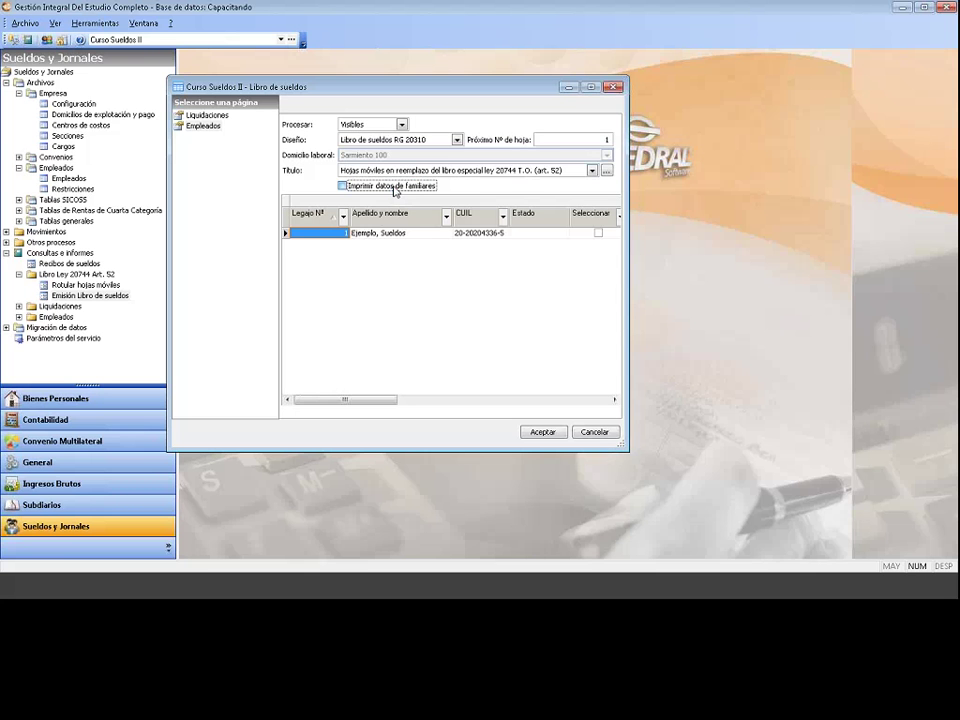
left_click(395, 188)
Step: Generate the Libro de sueldos as a Vista preliminar and maximize the Report Preview
left_click(540, 432)
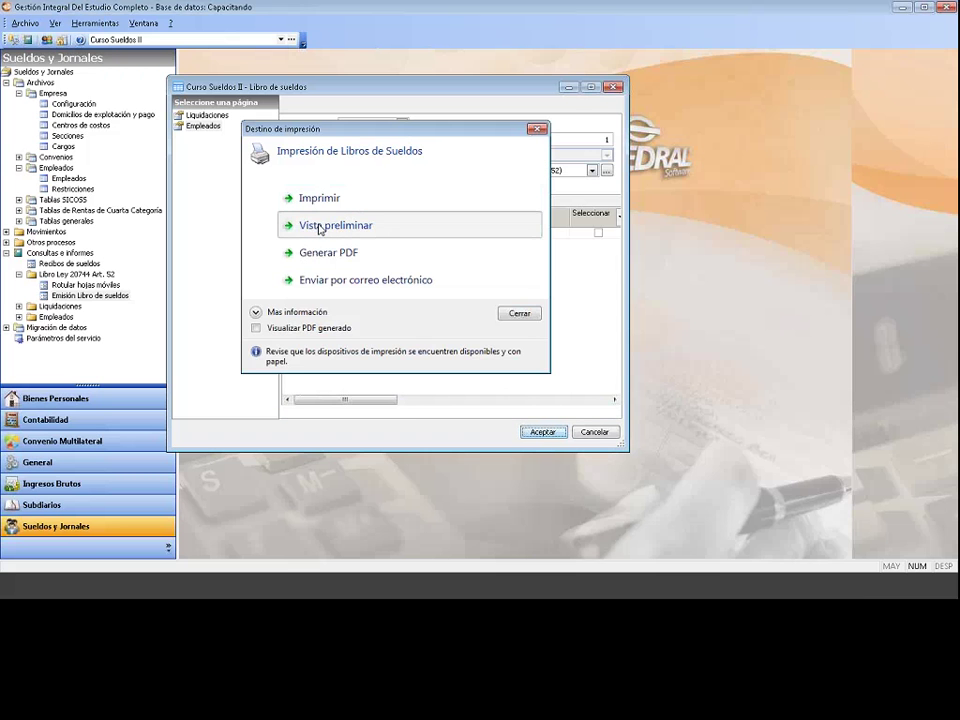
left_click(320, 227)
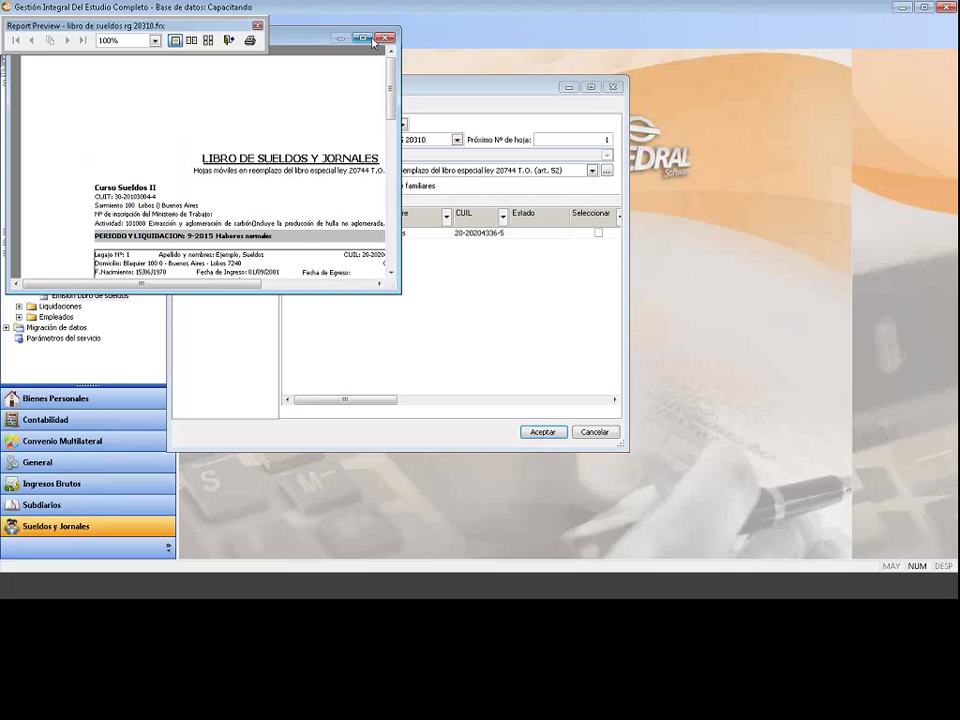
left_click(366, 40)
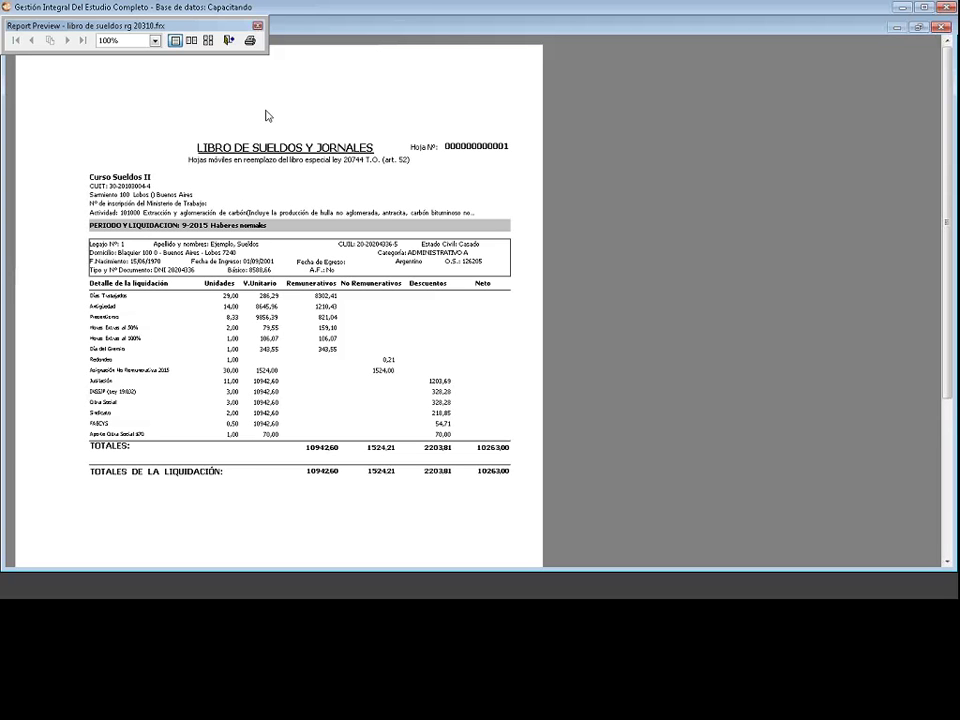
left_click(258, 26)
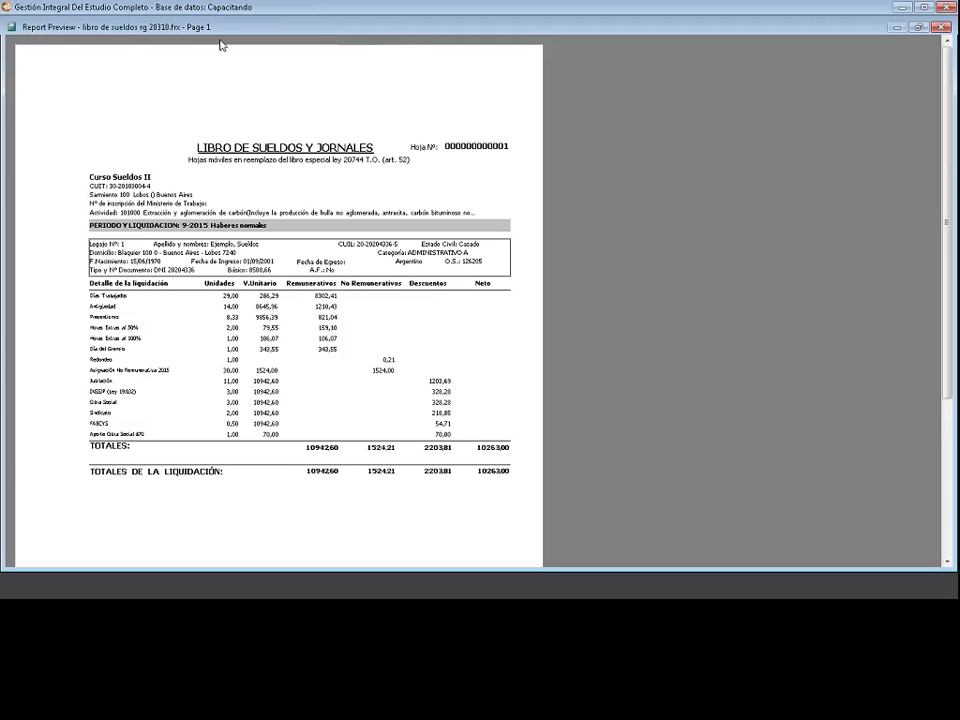
Step: Close the wage book preview, the Destino de impresión choices and the Libro de sueldos dialog
left_click(13, 27)
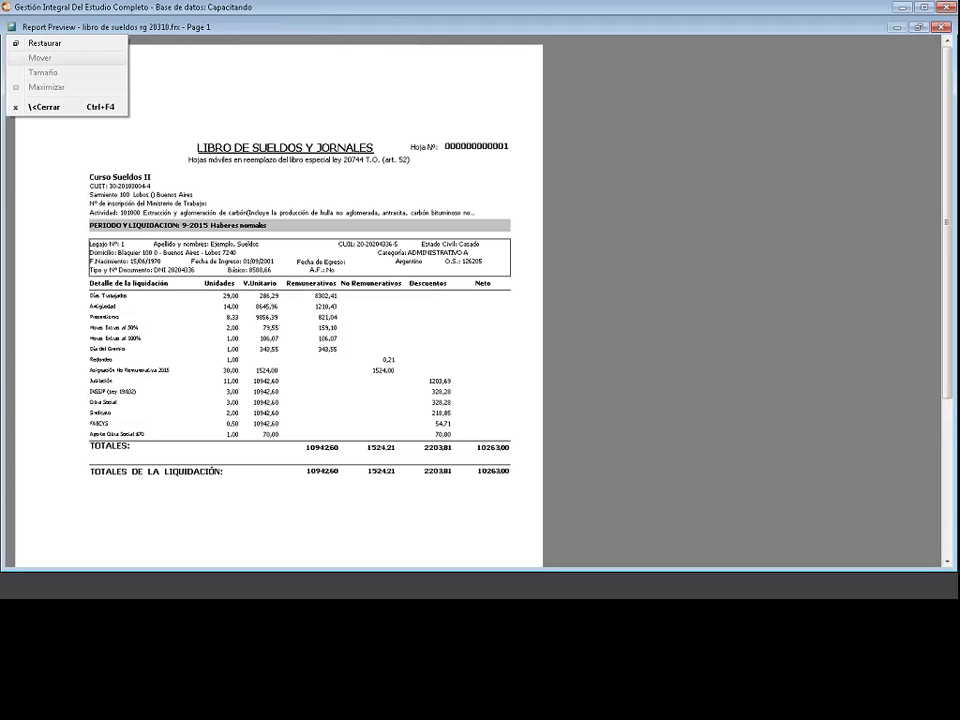
left_click(42, 107)
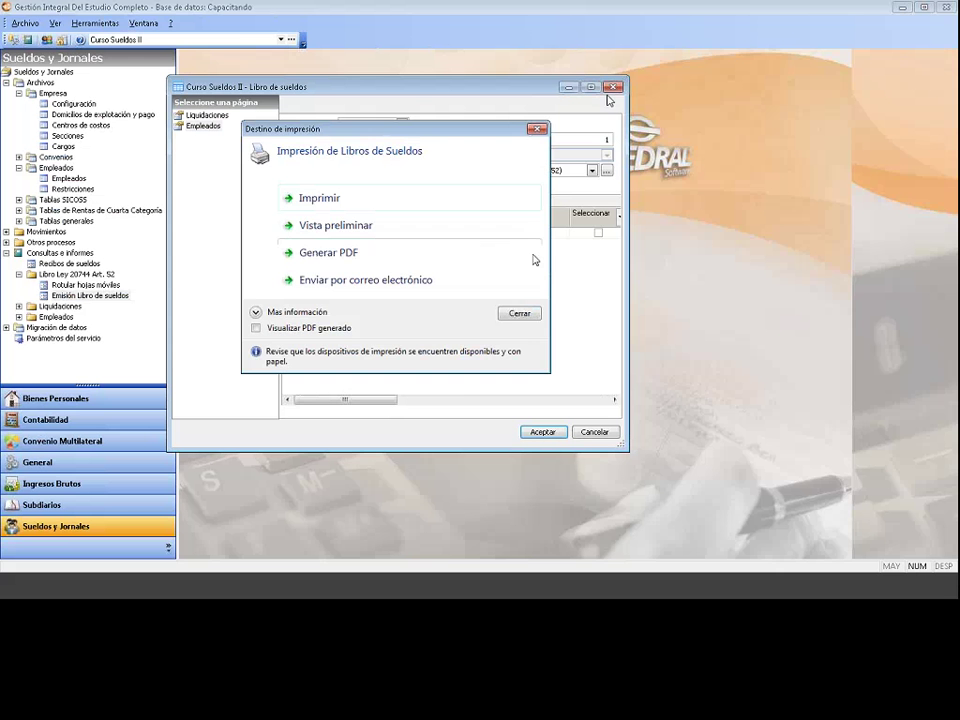
left_click(517, 315)
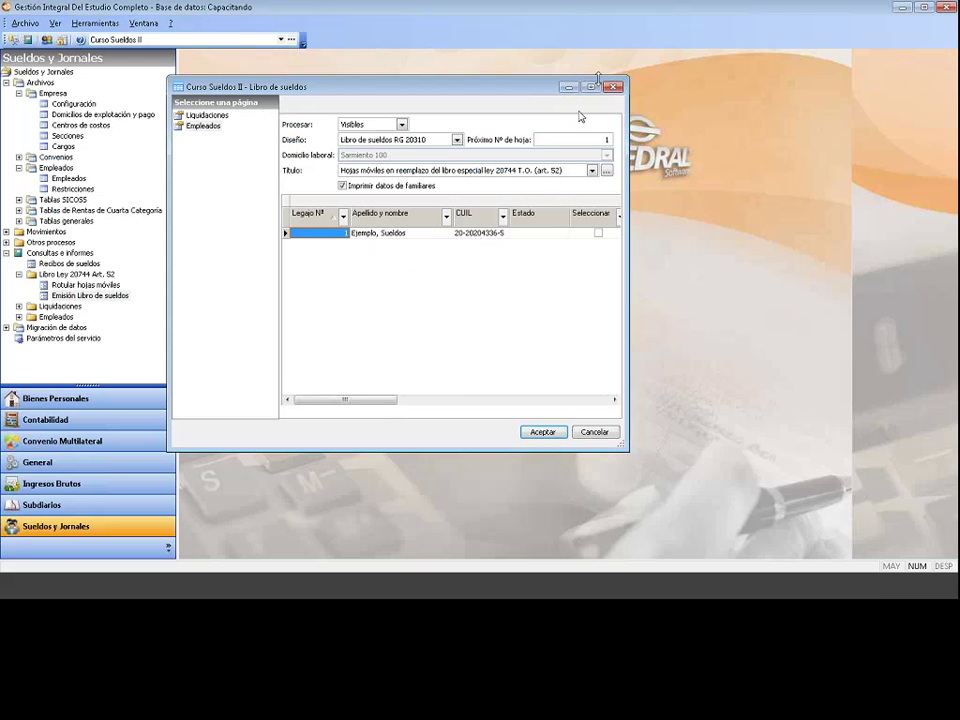
left_click(613, 87)
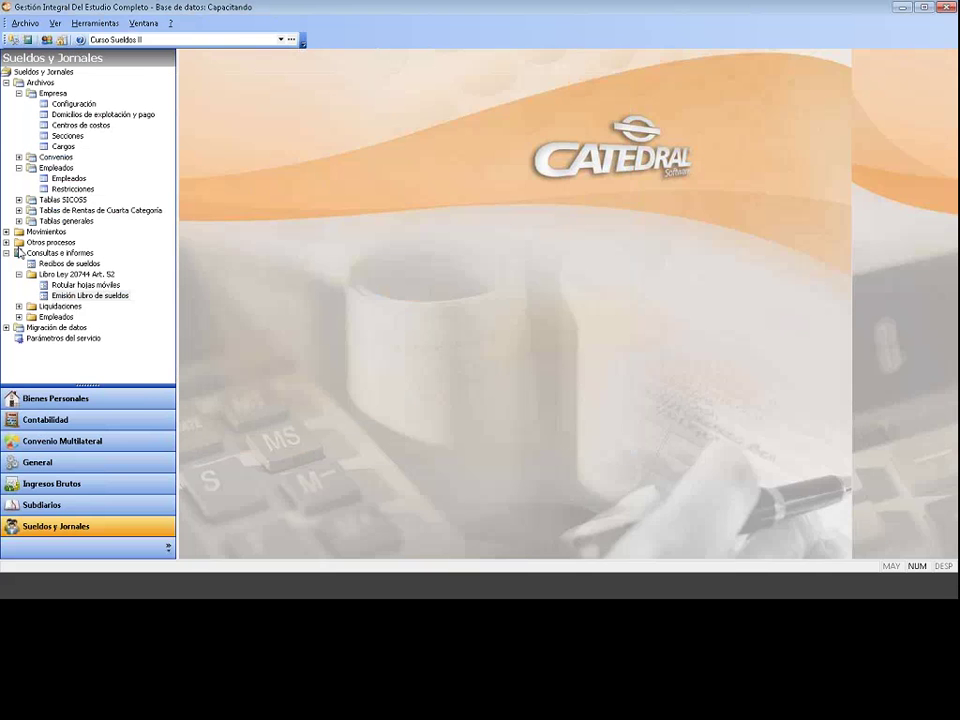
left_click(70, 285)
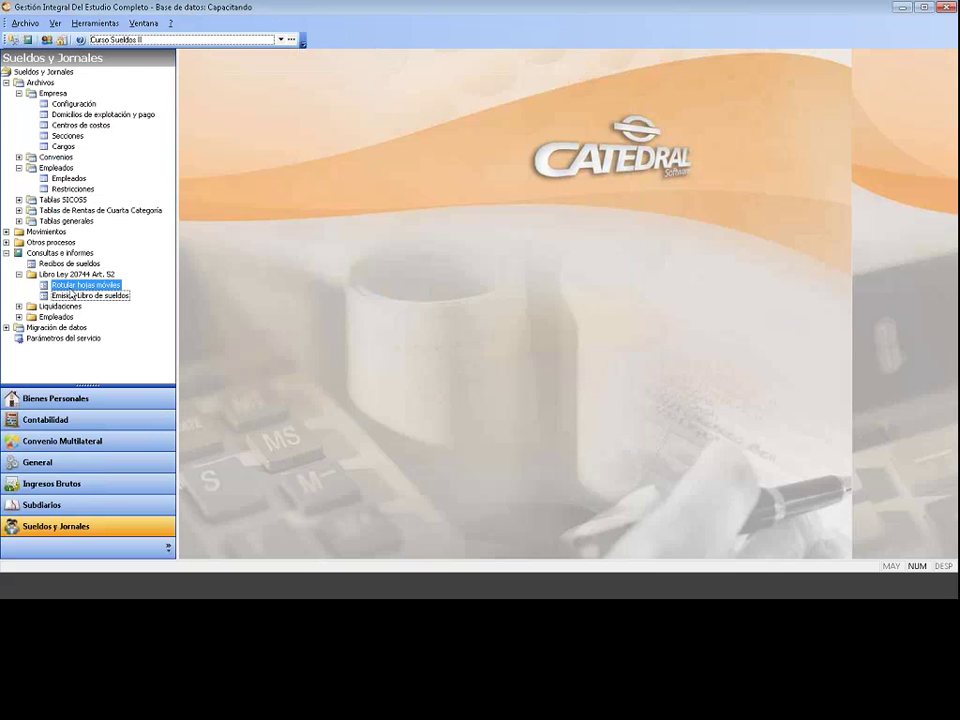
Step: Set the Rotular hojas móviles design to 'Rotulo libro según RG 20310', keeping the title, and confirm
double_click(80, 285)
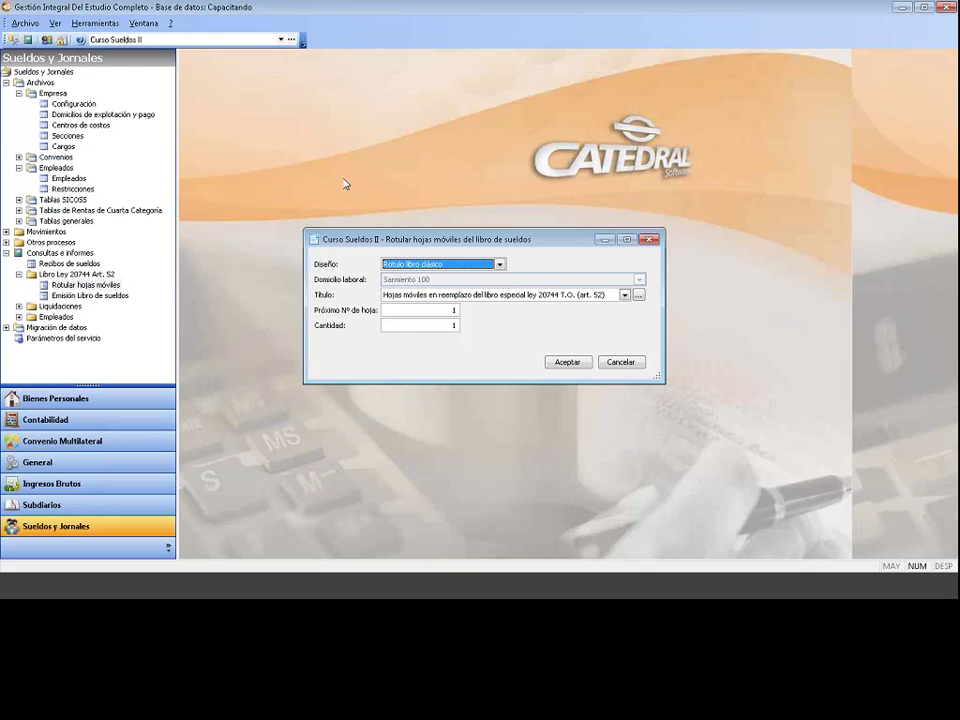
left_click_drag(343, 239, 256, 179)
left_click(412, 204)
left_click(368, 240)
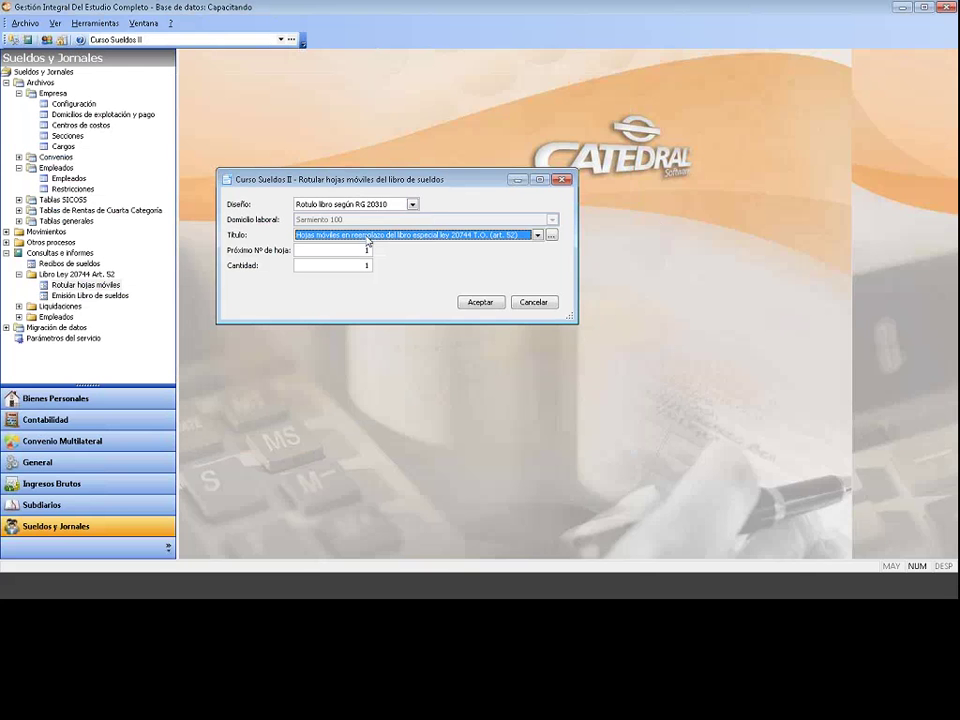
left_click(368, 240)
left_click(368, 246)
left_click(476, 303)
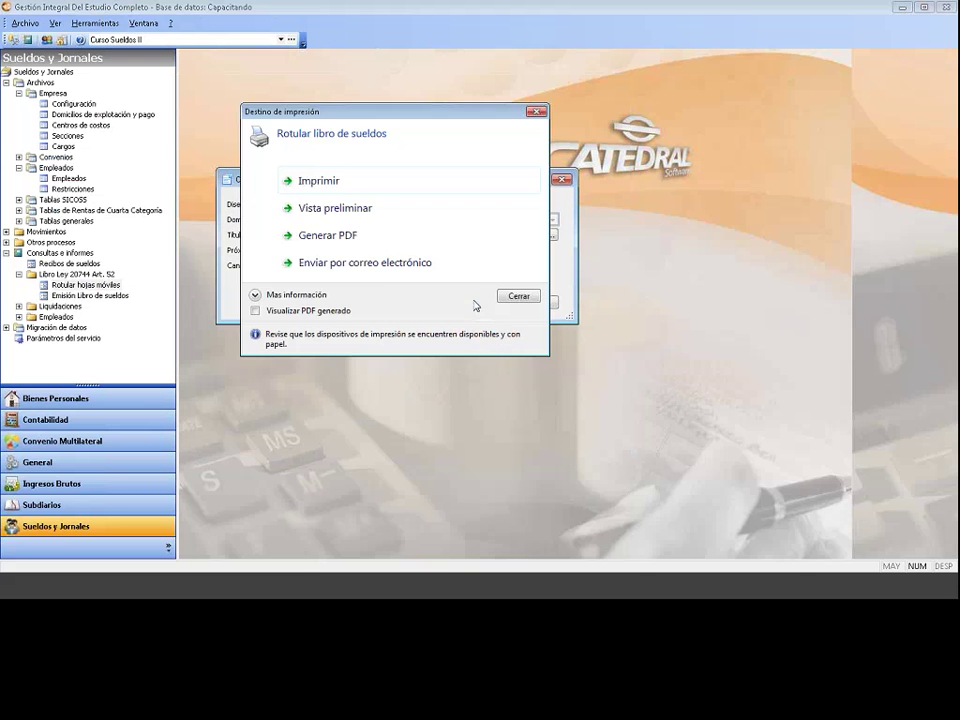
left_click(277, 218)
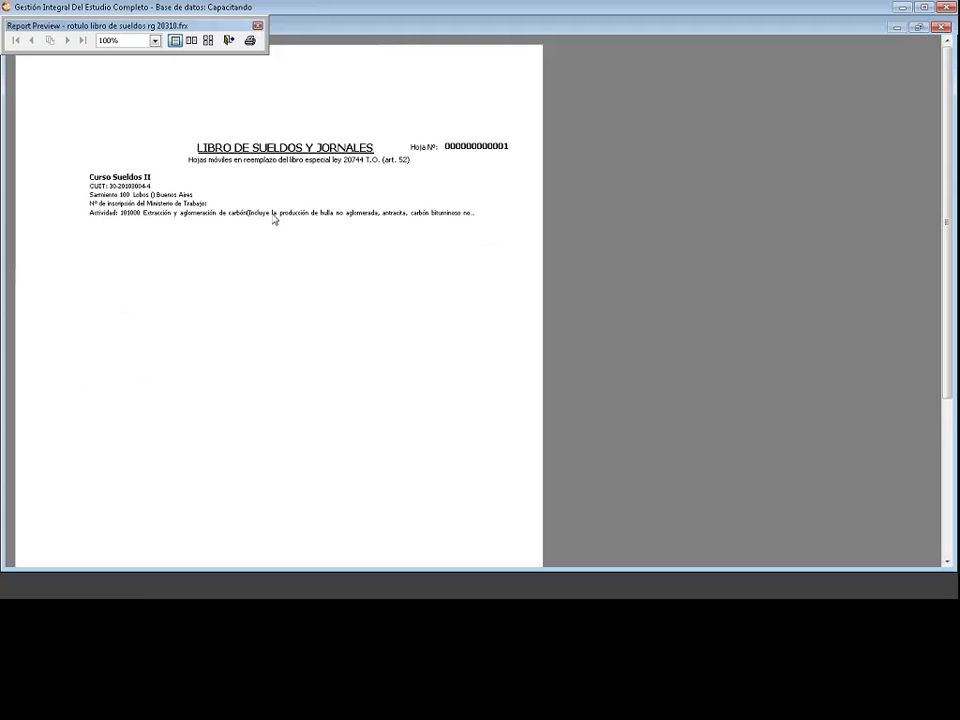
left_click(258, 27)
left_click(12, 27)
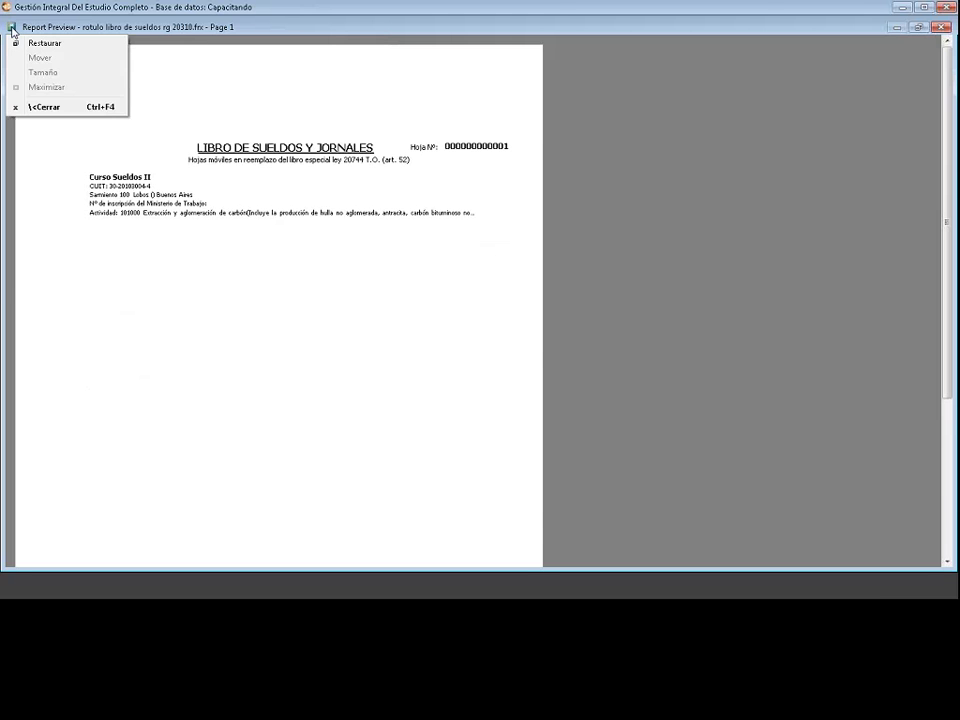
left_click(45, 107)
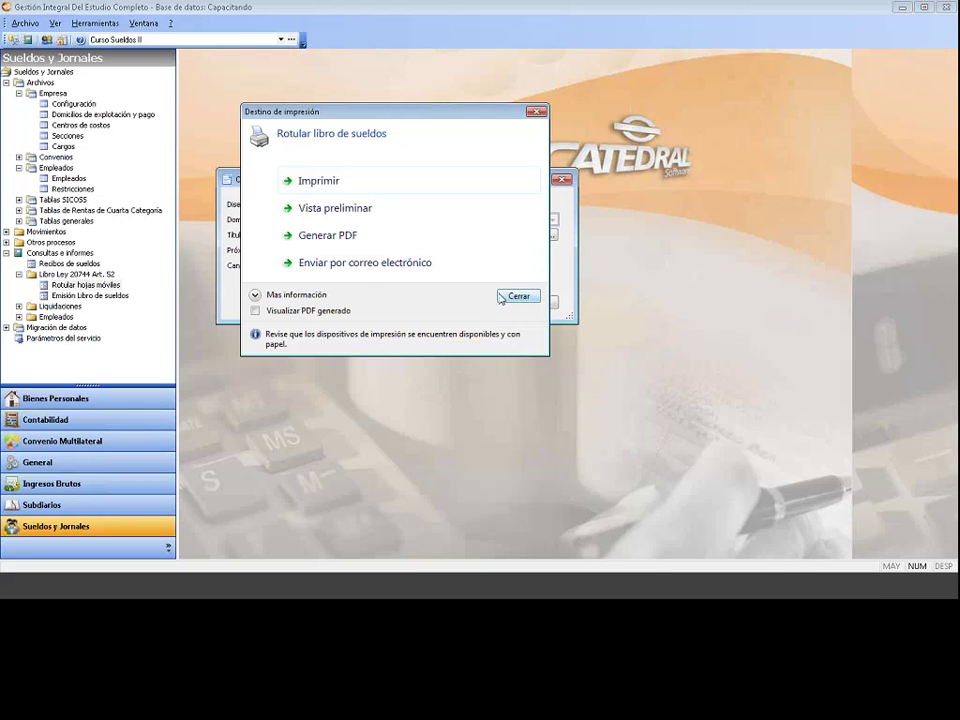
left_click(510, 297)
Step: Cancel the labelling dialog and regenerate the wage book for the 9-2015 liquidation
left_click(535, 303)
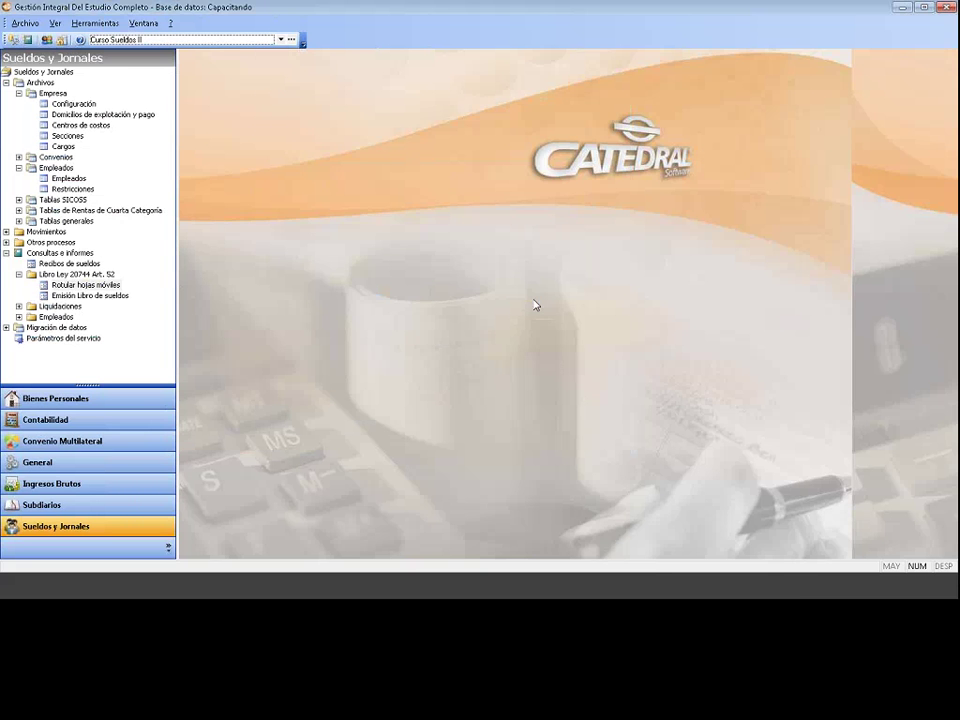
left_click(118, 296)
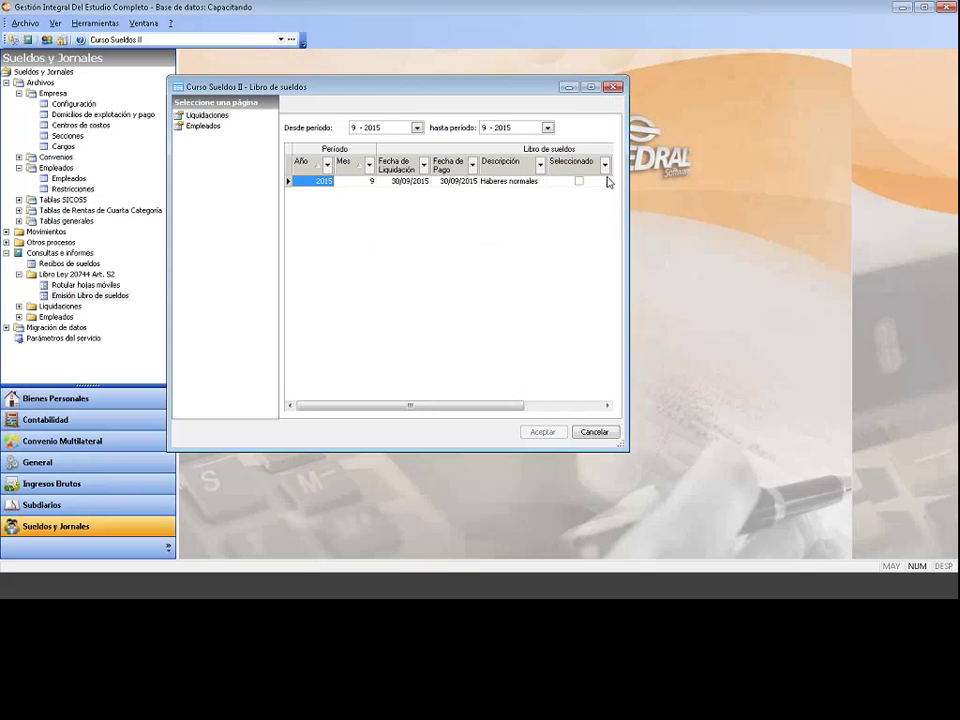
left_click(578, 181)
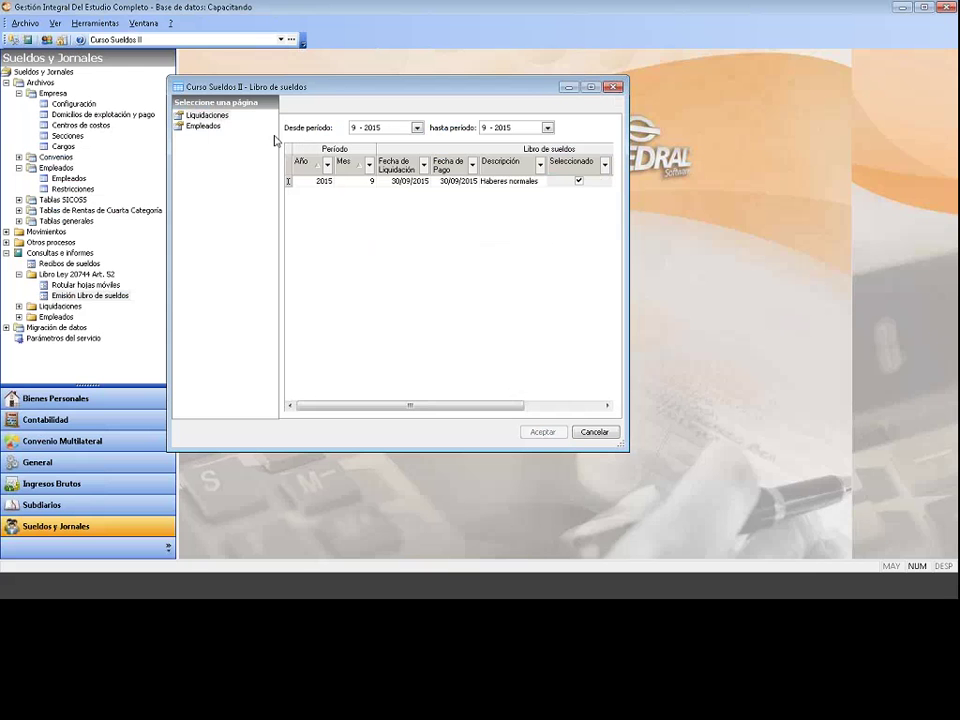
left_click(217, 128)
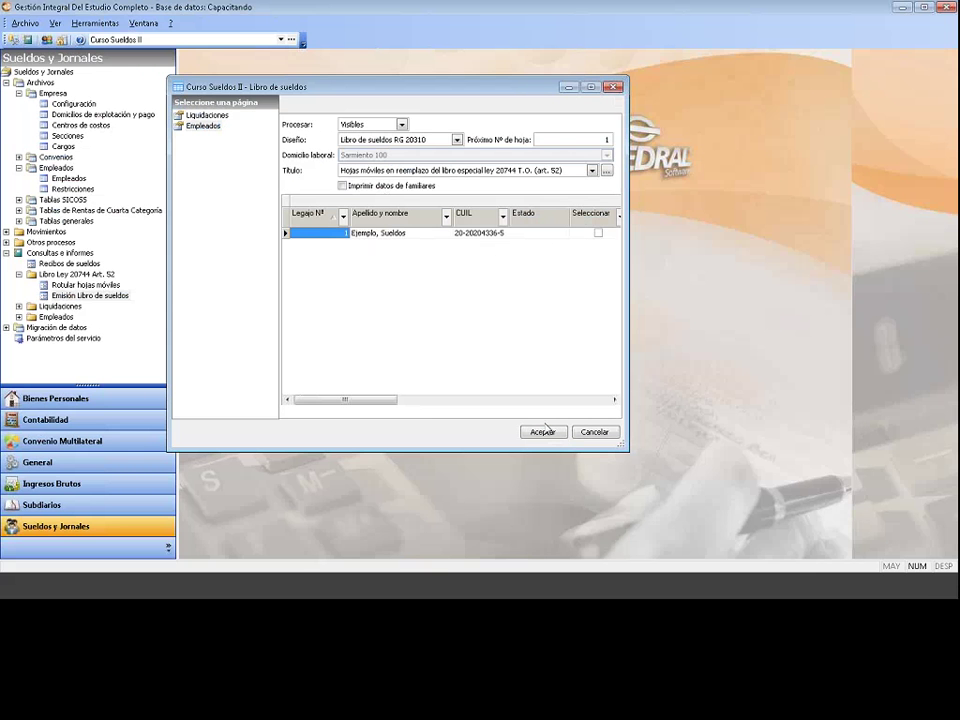
left_click(543, 433)
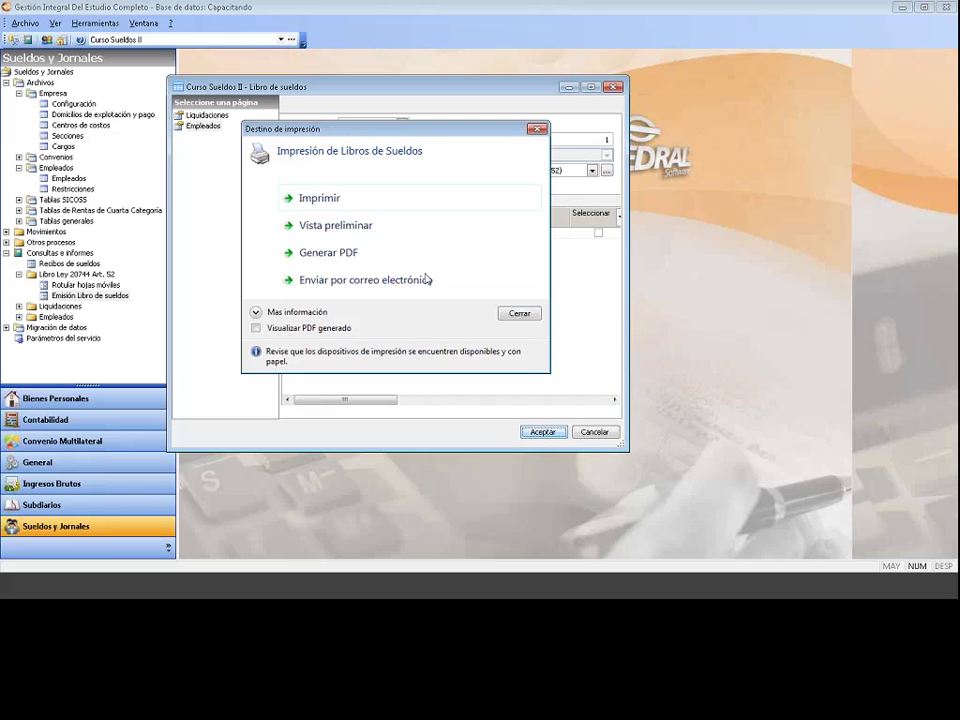
Step: Preview the wage book, then close the preview, print destination choices and book form
left_click(370, 224)
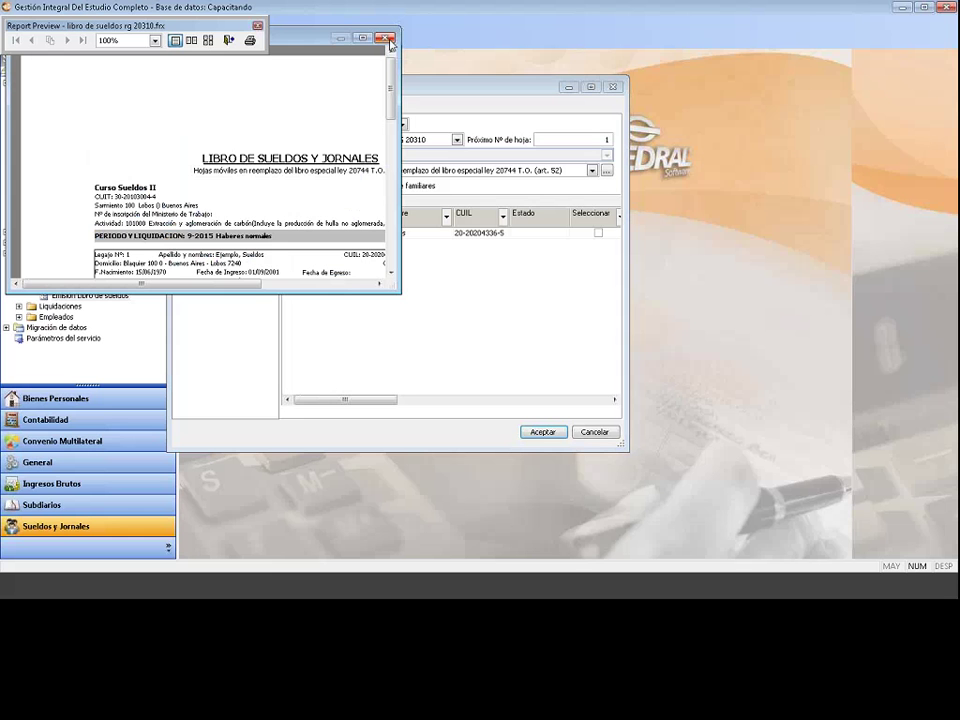
left_click(387, 39)
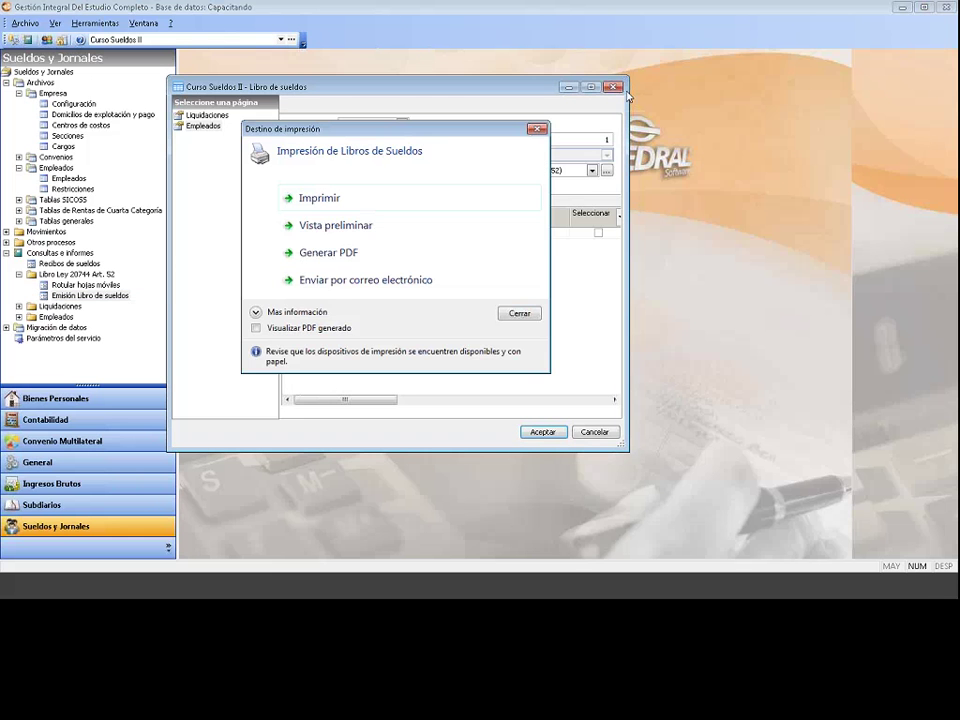
left_click(519, 313)
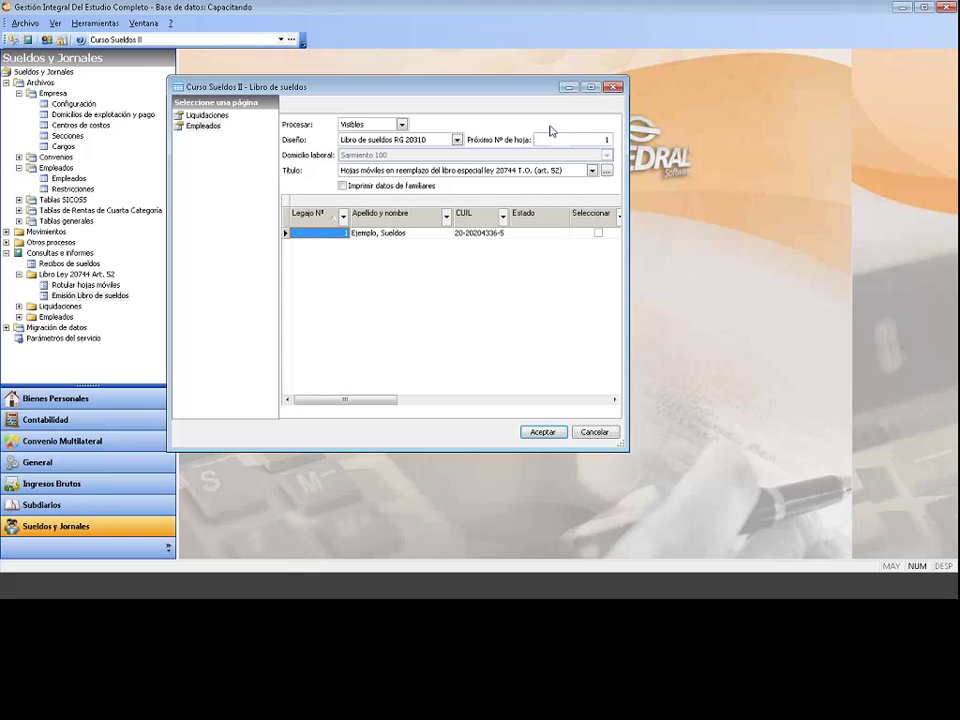
left_click(612, 88)
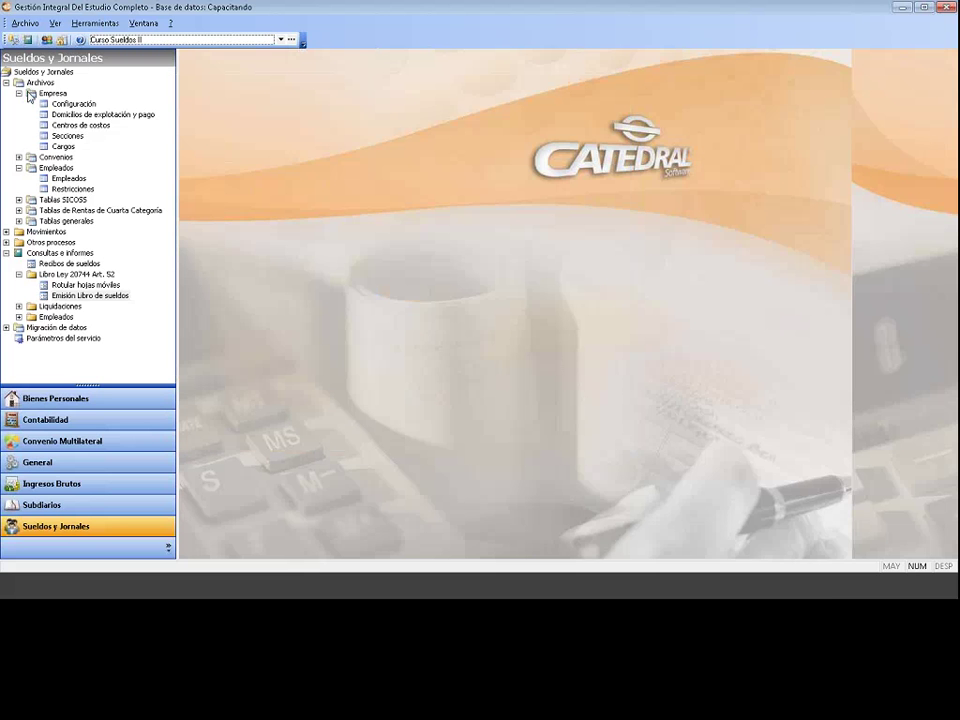
Step: Enable Rotulados beside Próximo Nº de Folio in the company payroll Configuración and save
left_click(32, 93)
left_click(68, 105)
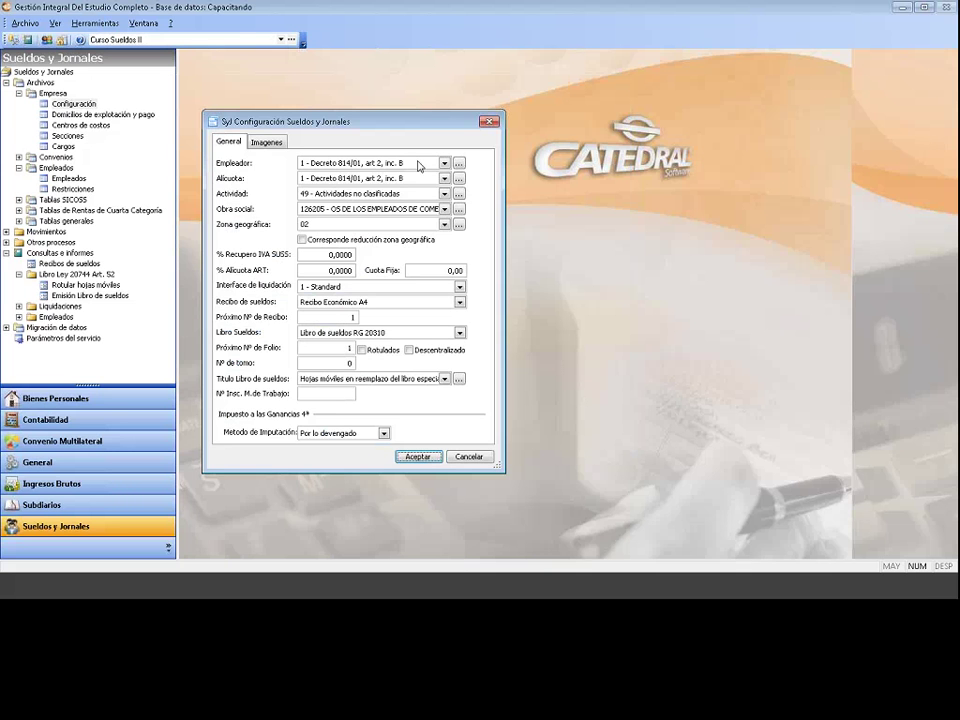
left_click(366, 350)
left_click(414, 457)
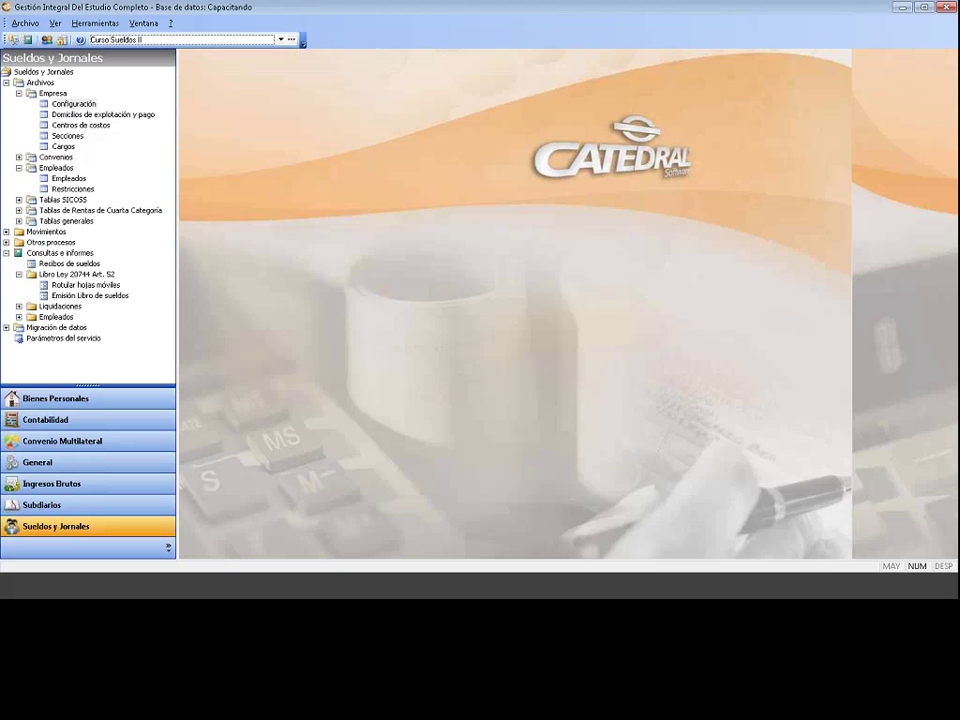
Step: Open Emisión Libro de sueldos under Libro Ley 20744 Art. 52, including the 9-2015 liquidation
left_click(44, 72)
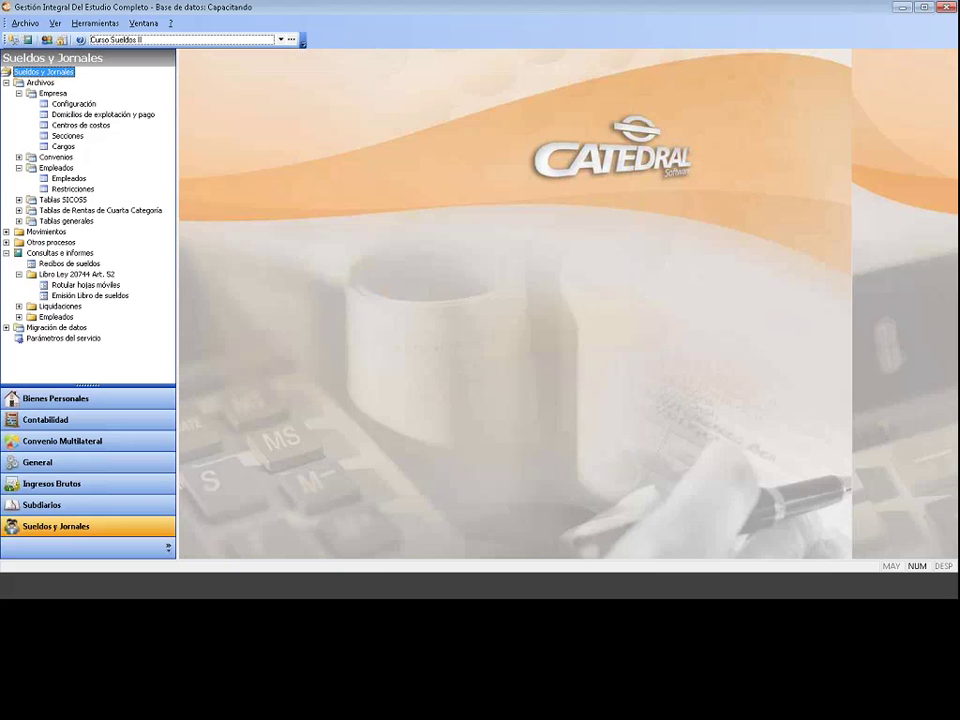
left_click(50, 254)
left_click(56, 274)
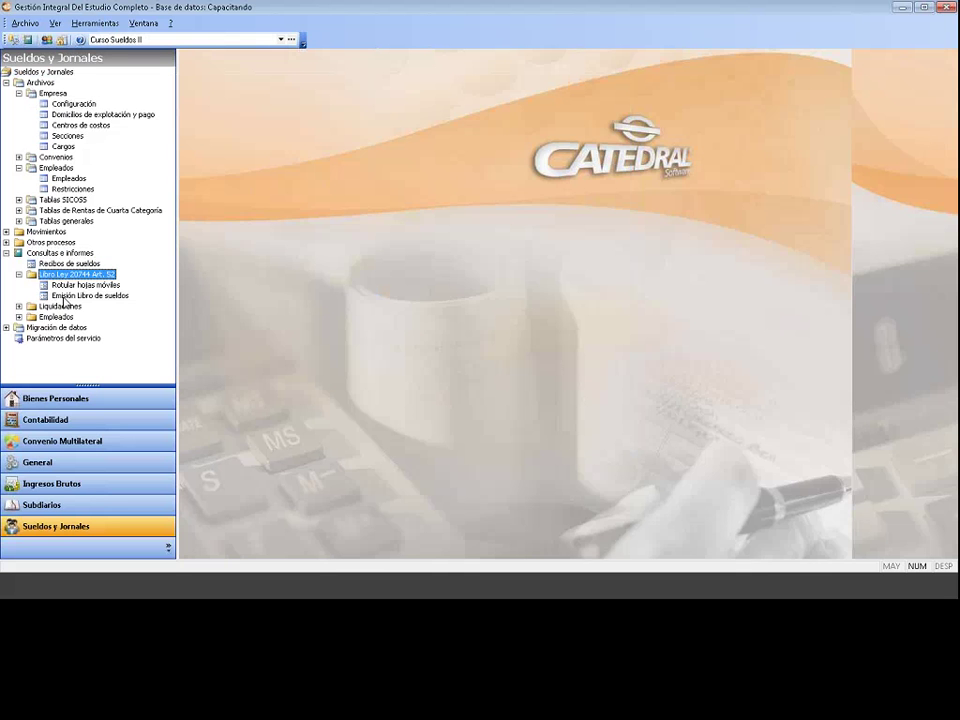
left_click(68, 297)
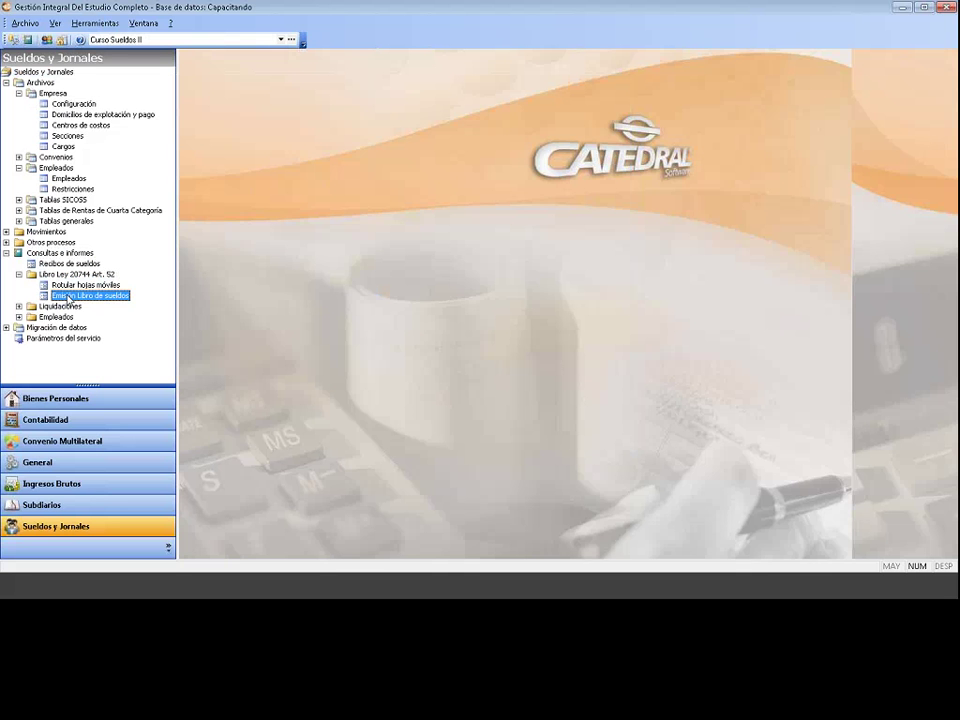
double_click(68, 297)
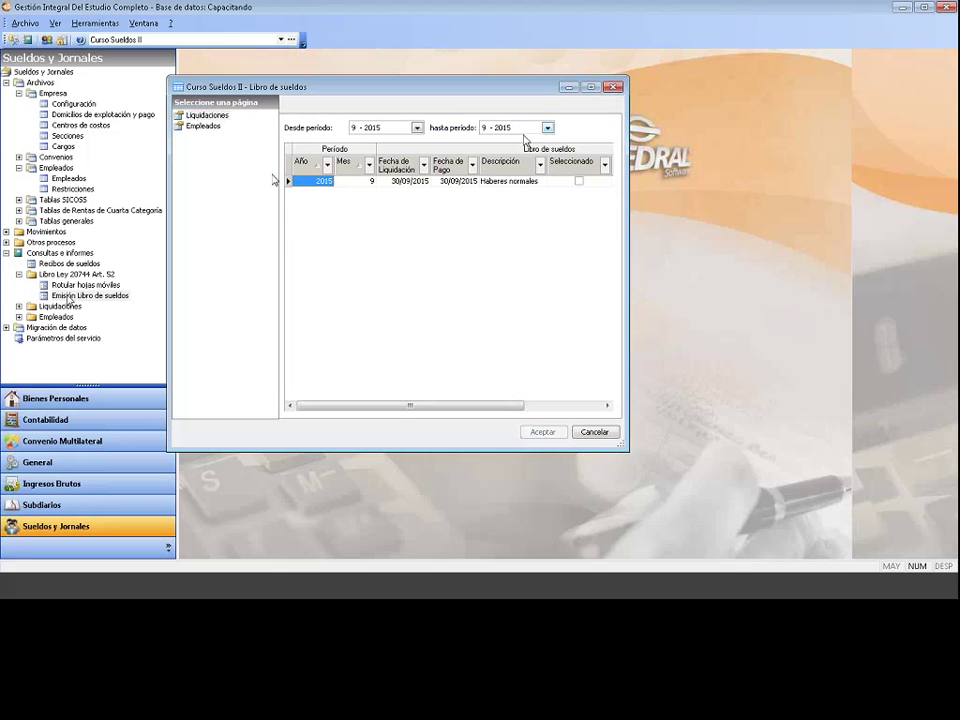
left_click(578, 181)
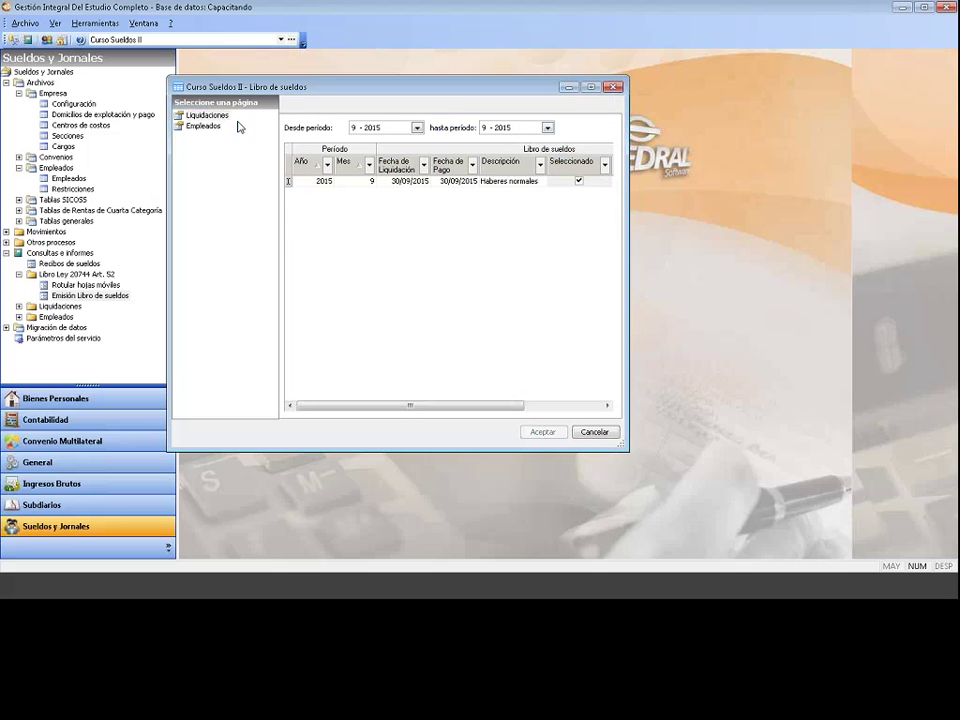
left_click(203, 126)
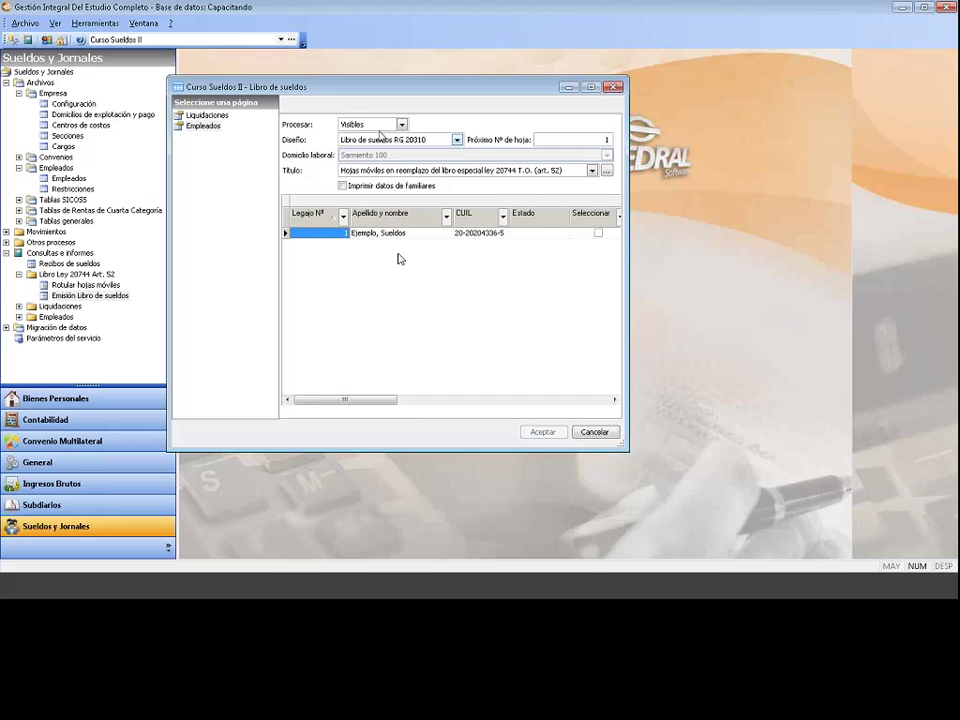
Step: Keep the Libro de sueldos RG 20310 layout and generate the book
left_click(383, 141)
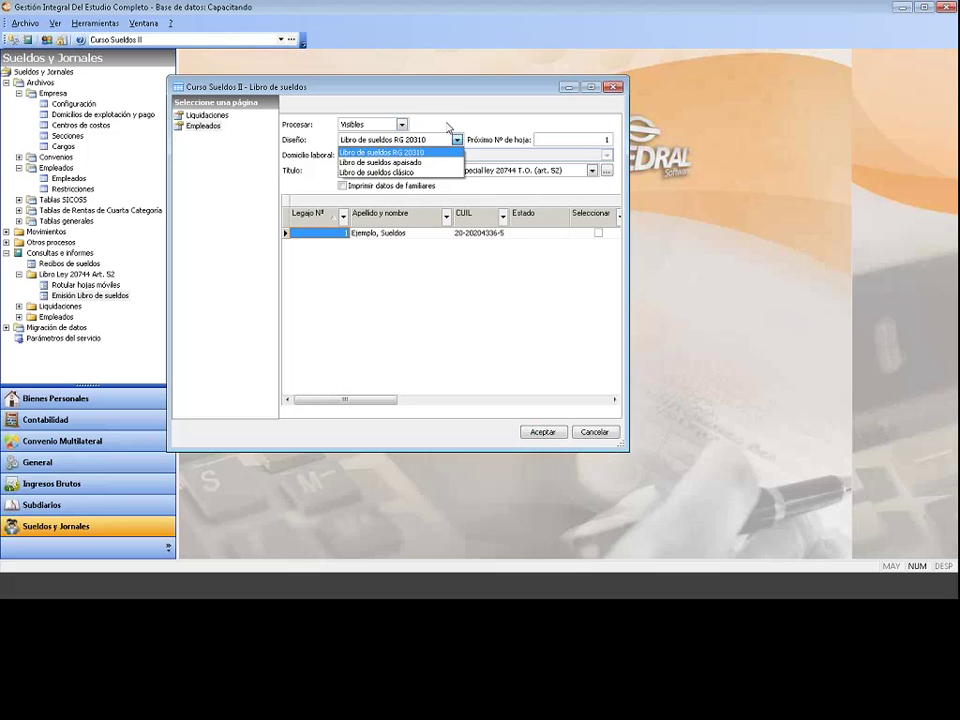
left_click(449, 127)
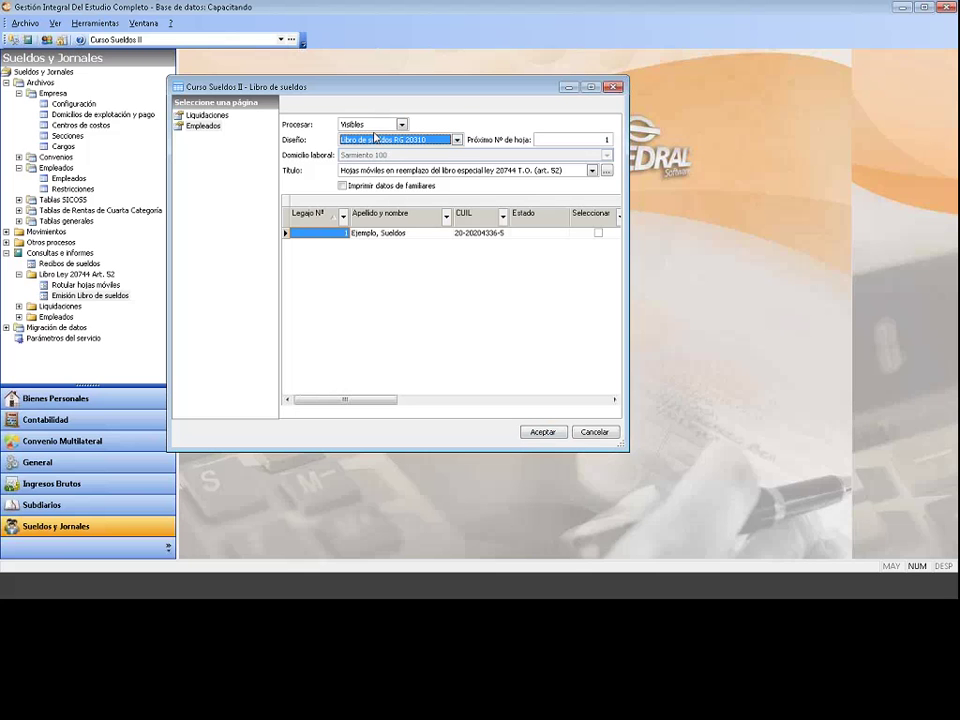
left_click(378, 142)
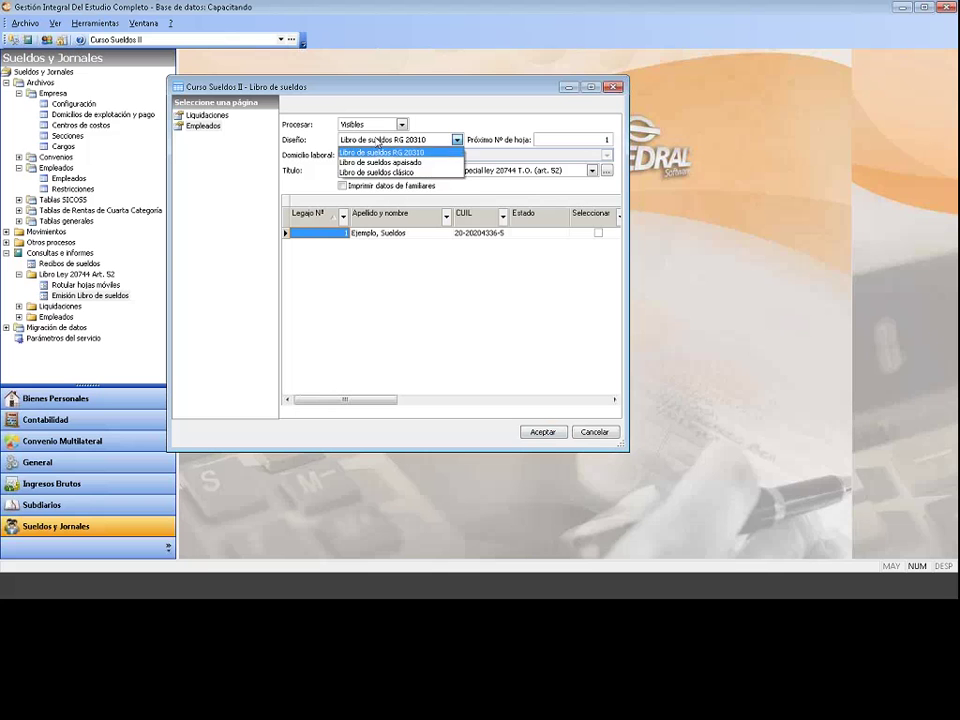
left_click(378, 142)
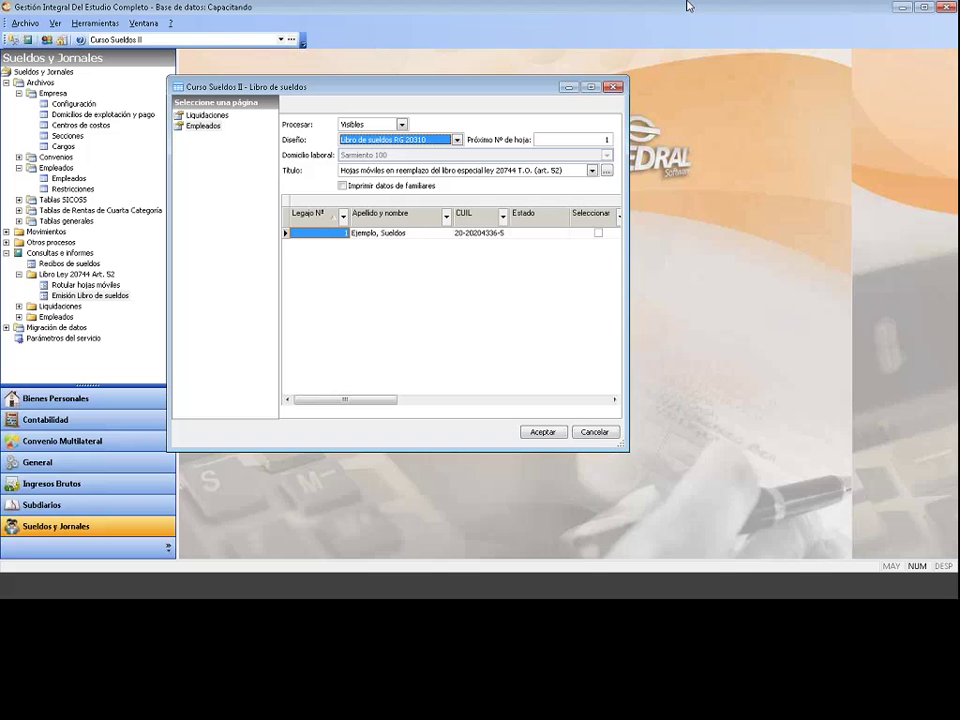
left_click(542, 432)
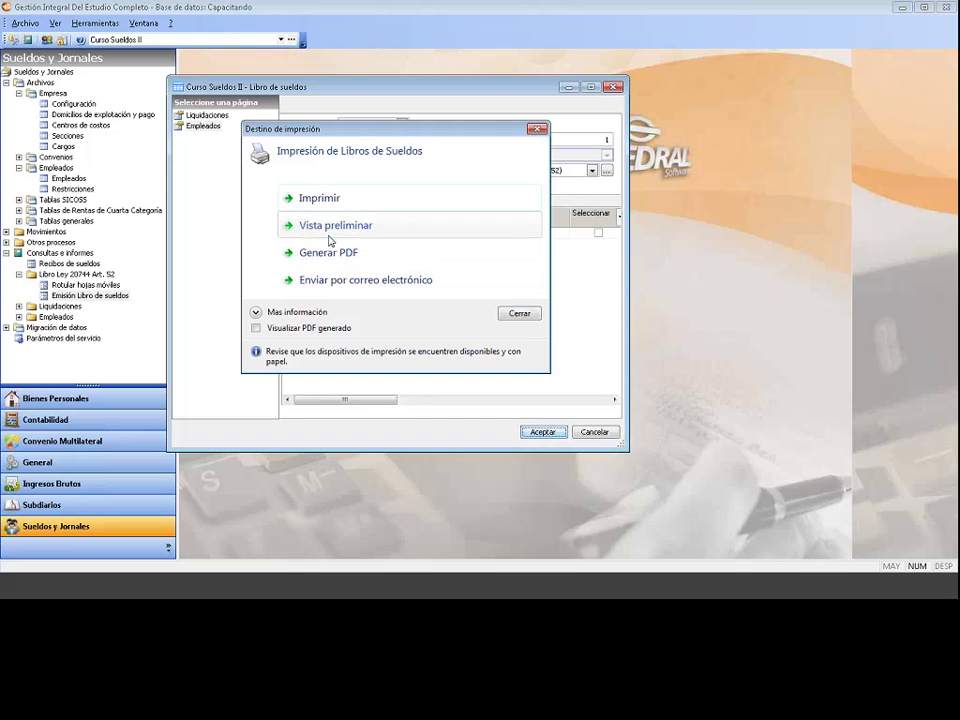
Step: View the book pages in a full-screen preview, then close the preview and book form
left_click(332, 242)
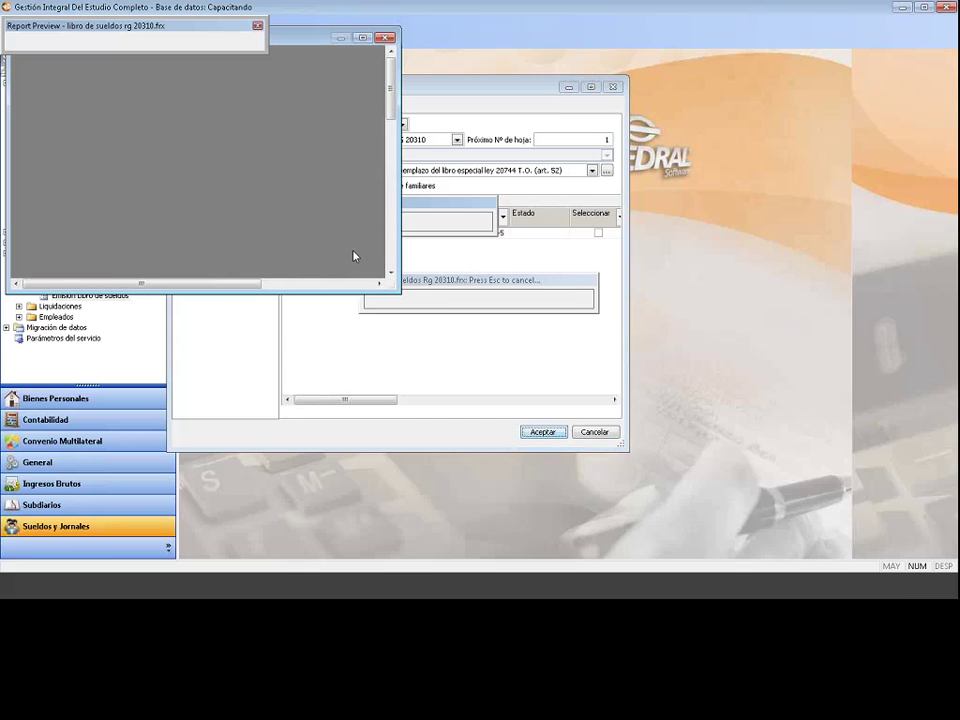
left_click(363, 39)
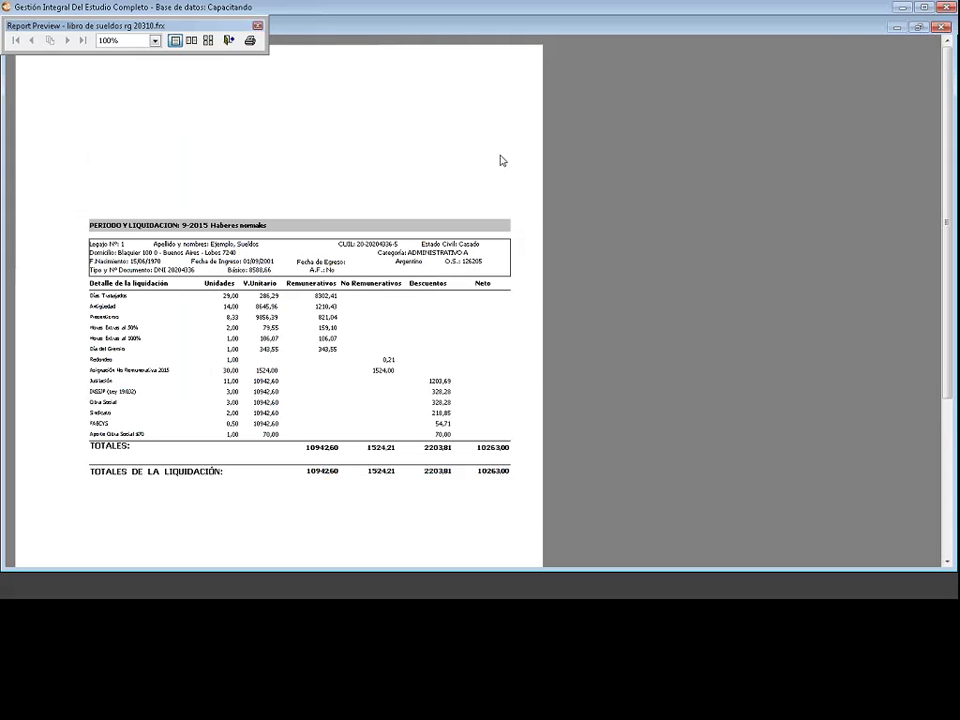
left_click(257, 26)
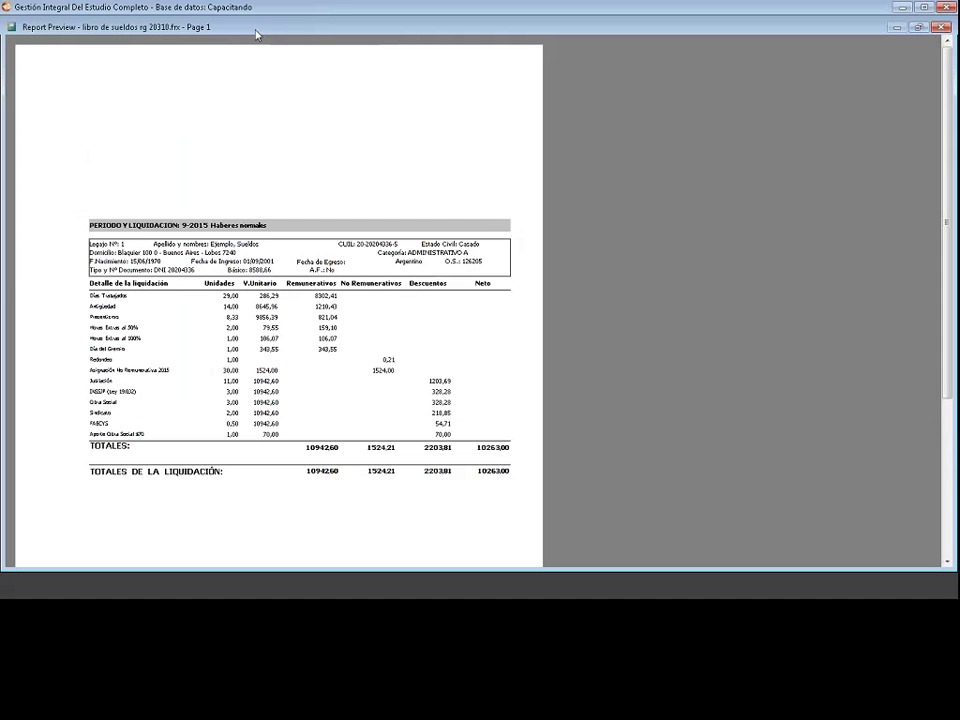
left_click(13, 27)
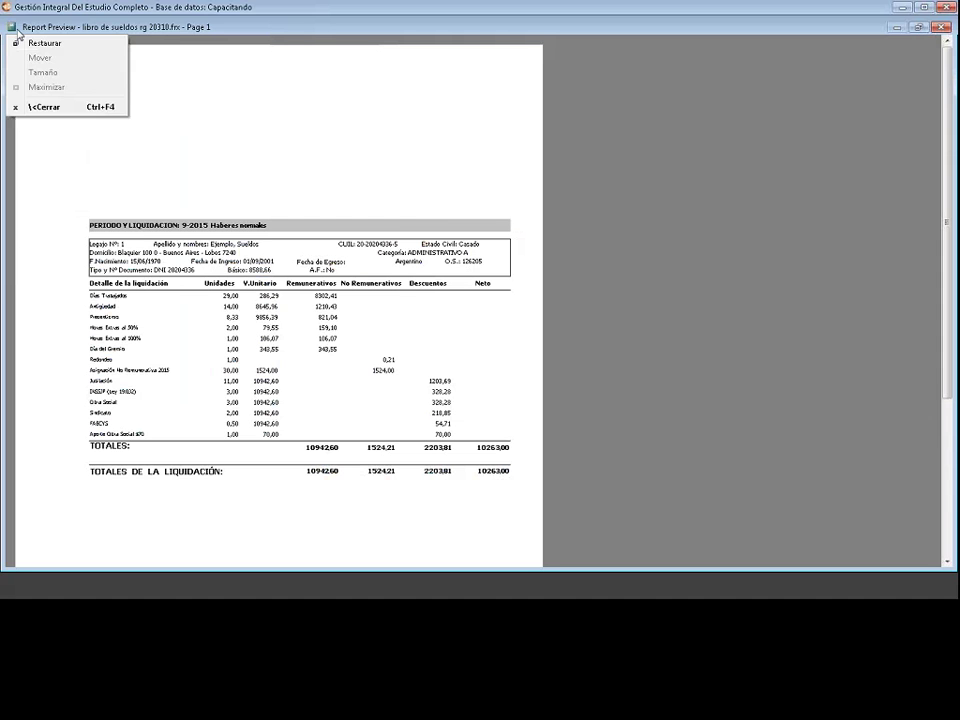
left_click(40, 86)
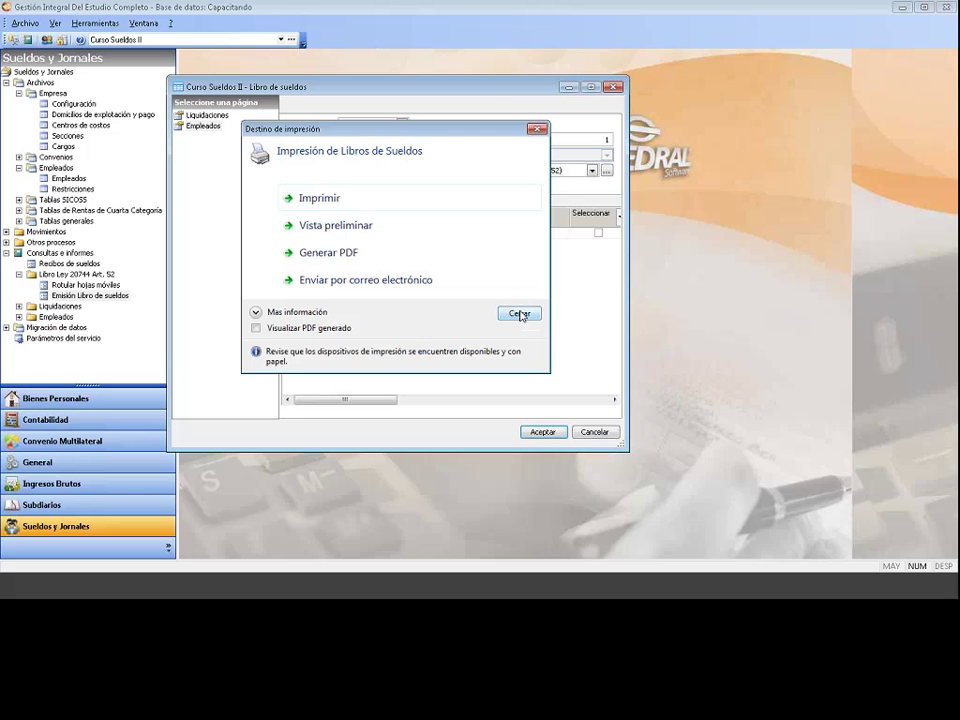
left_click(519, 315)
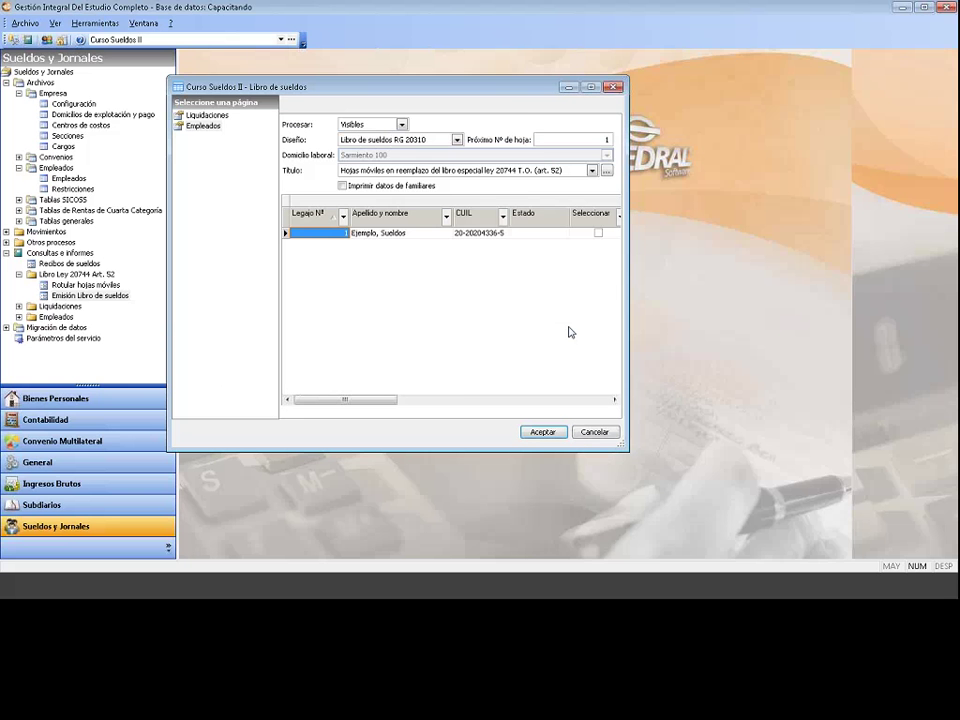
left_click(586, 437)
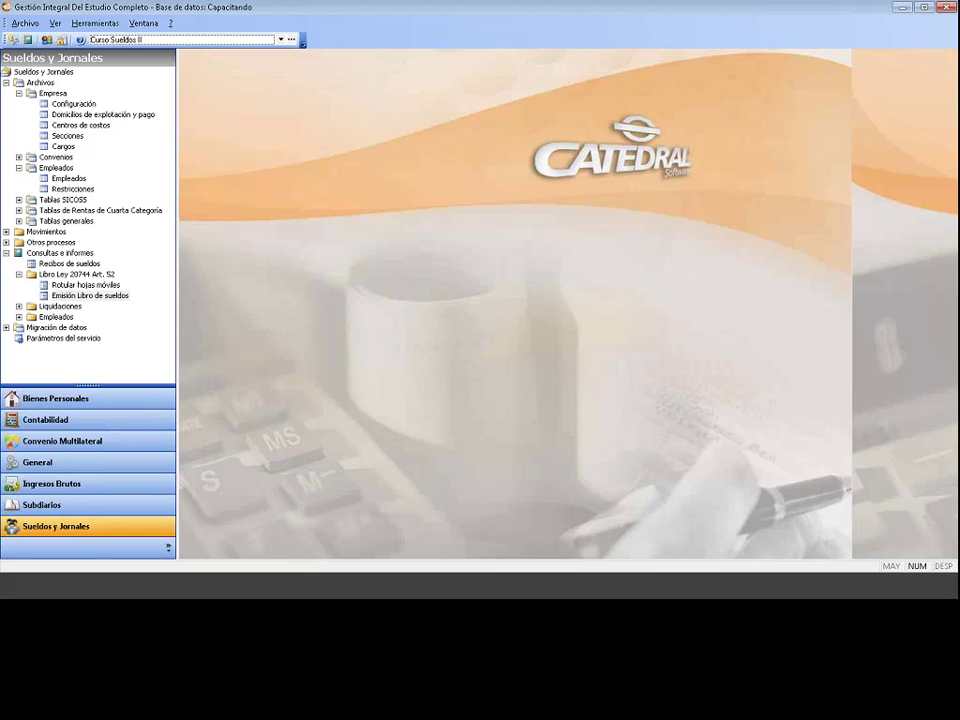
left_click(6, 253)
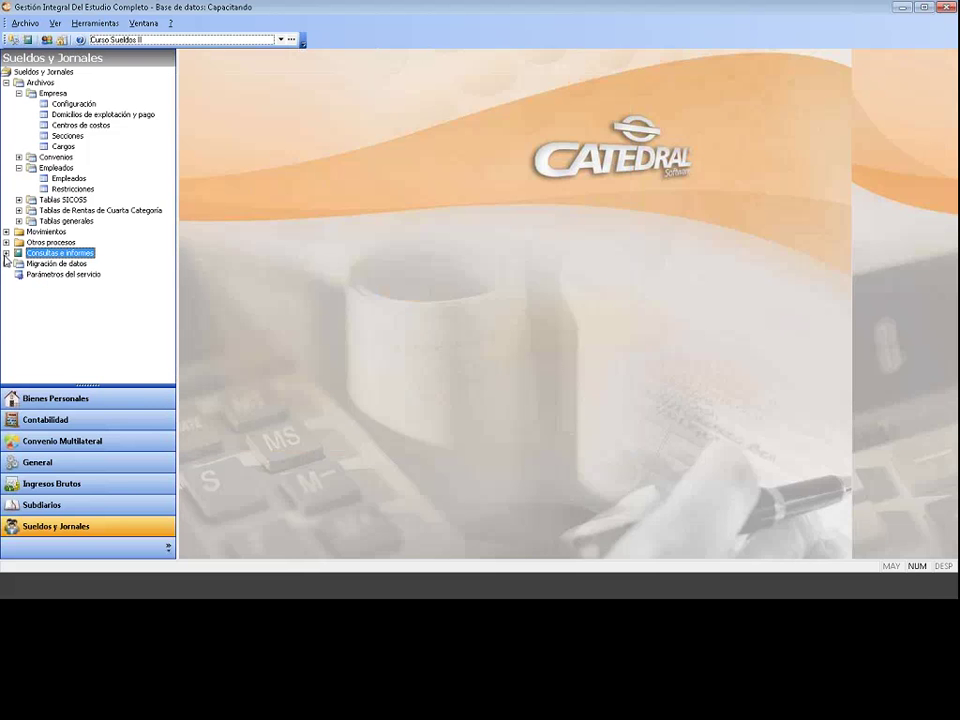